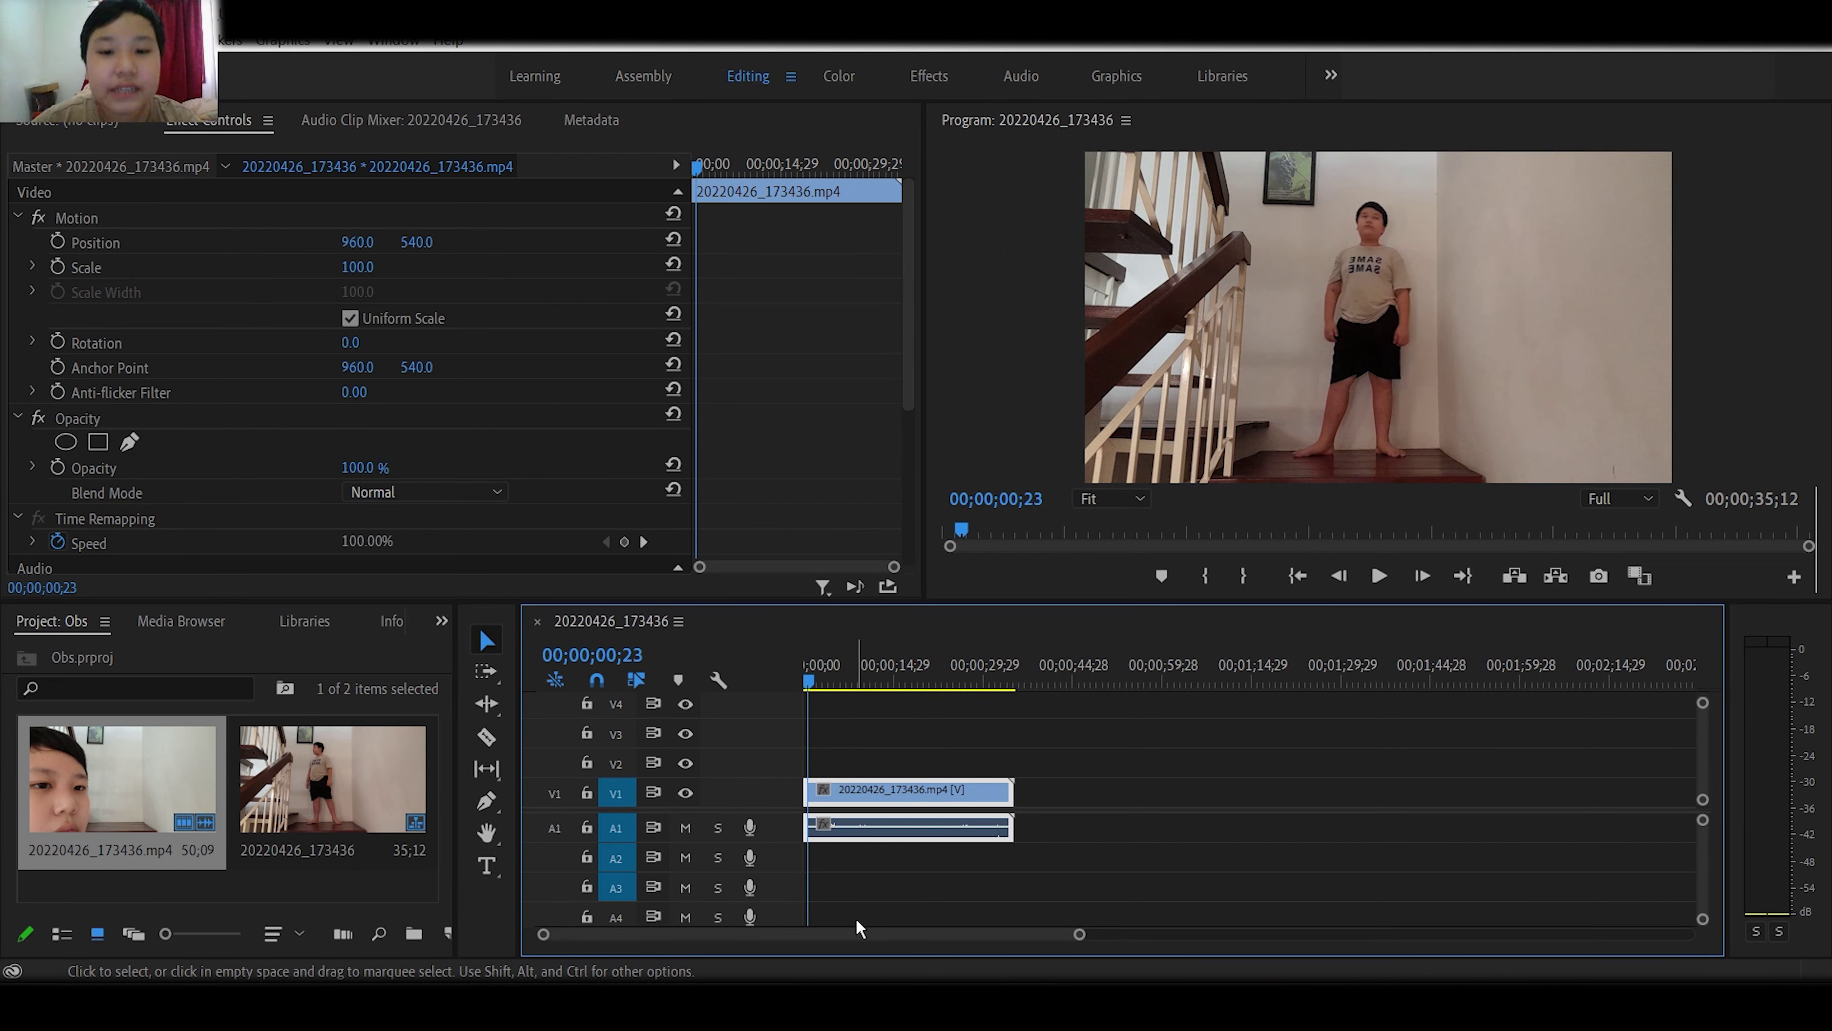
Play the sequence and stop at 00;00;11;24, where the staircase is empty after the jump.
key(space)
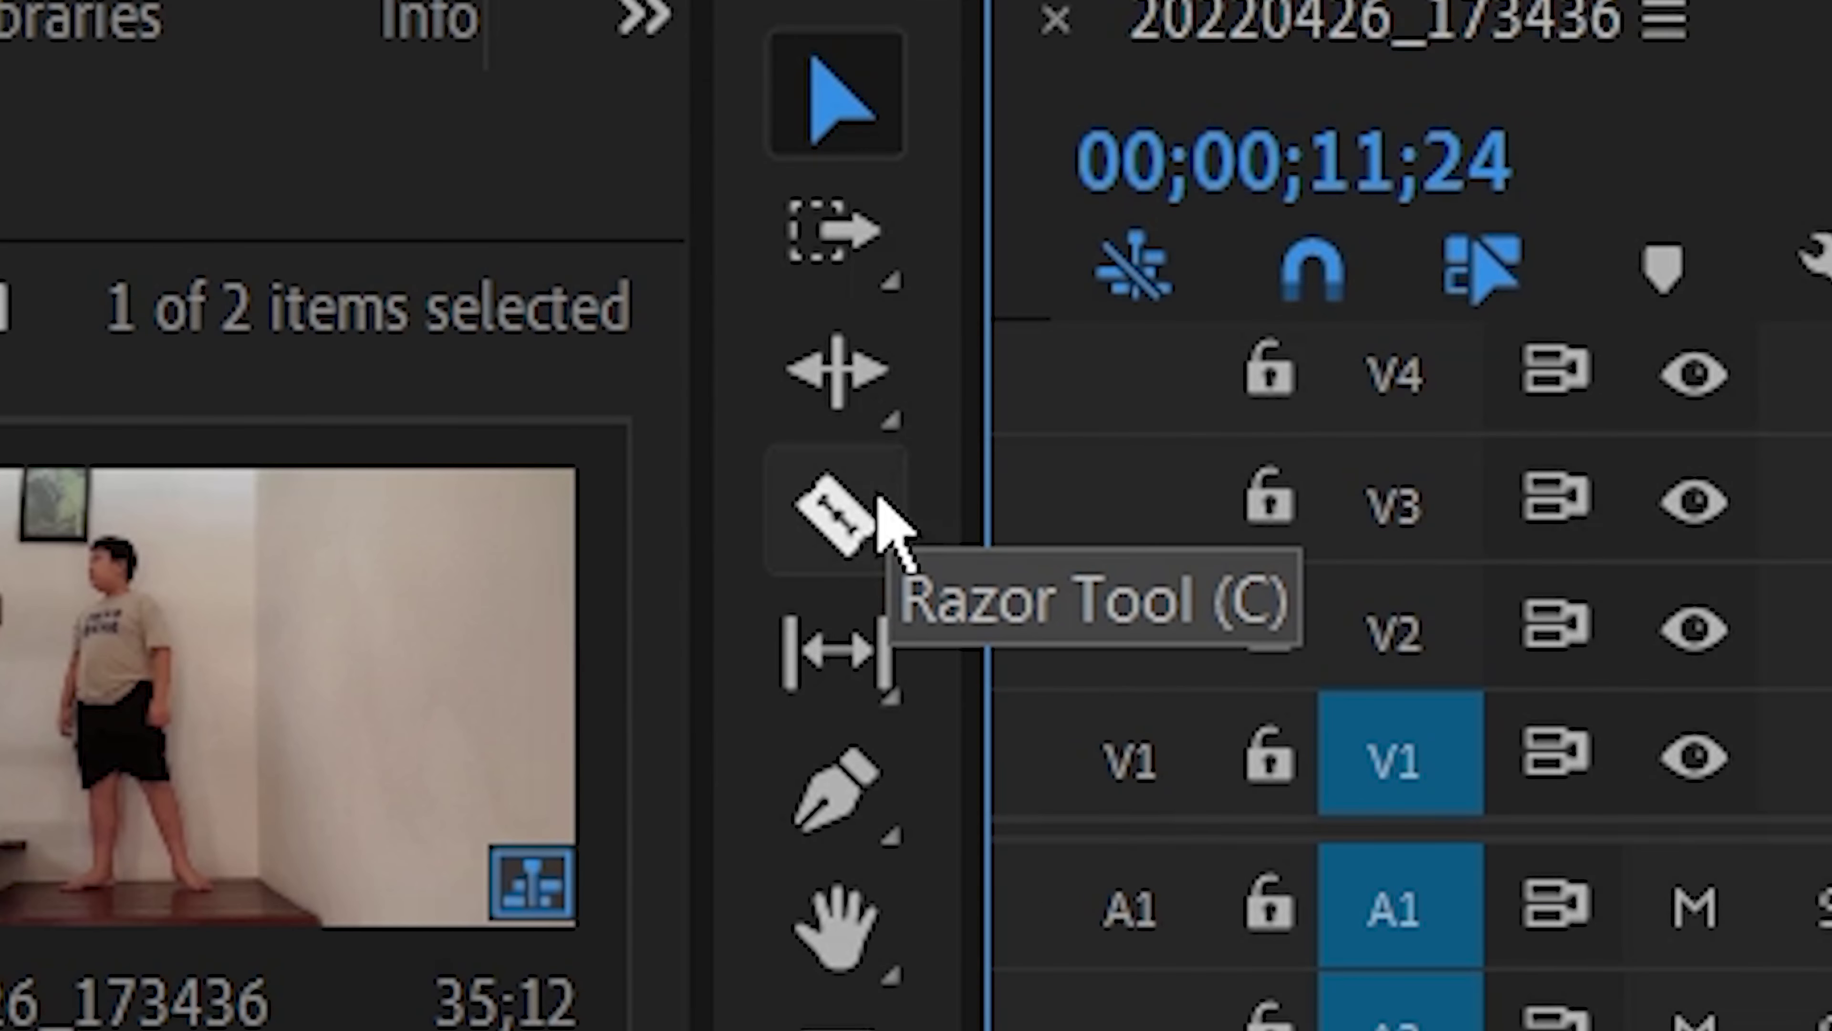
Split the stair clip with the Razor at 00;00;11;24.
click(875, 500)
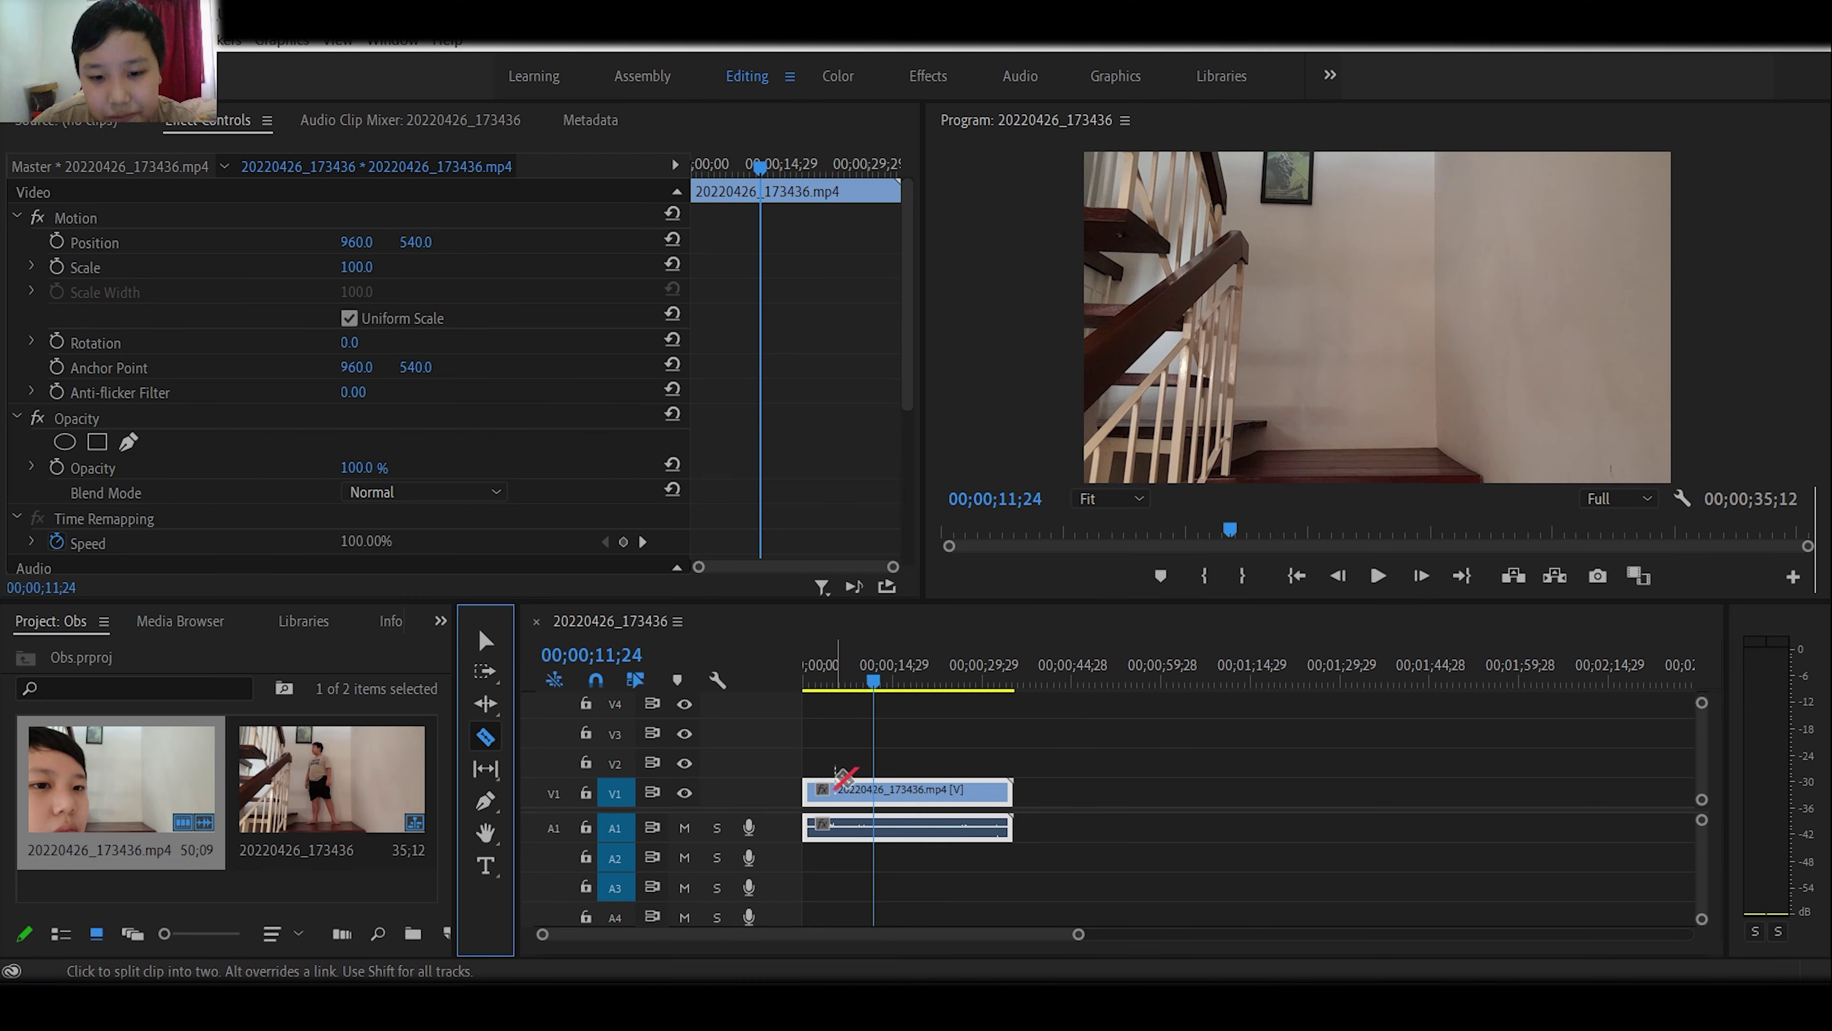
click(877, 790)
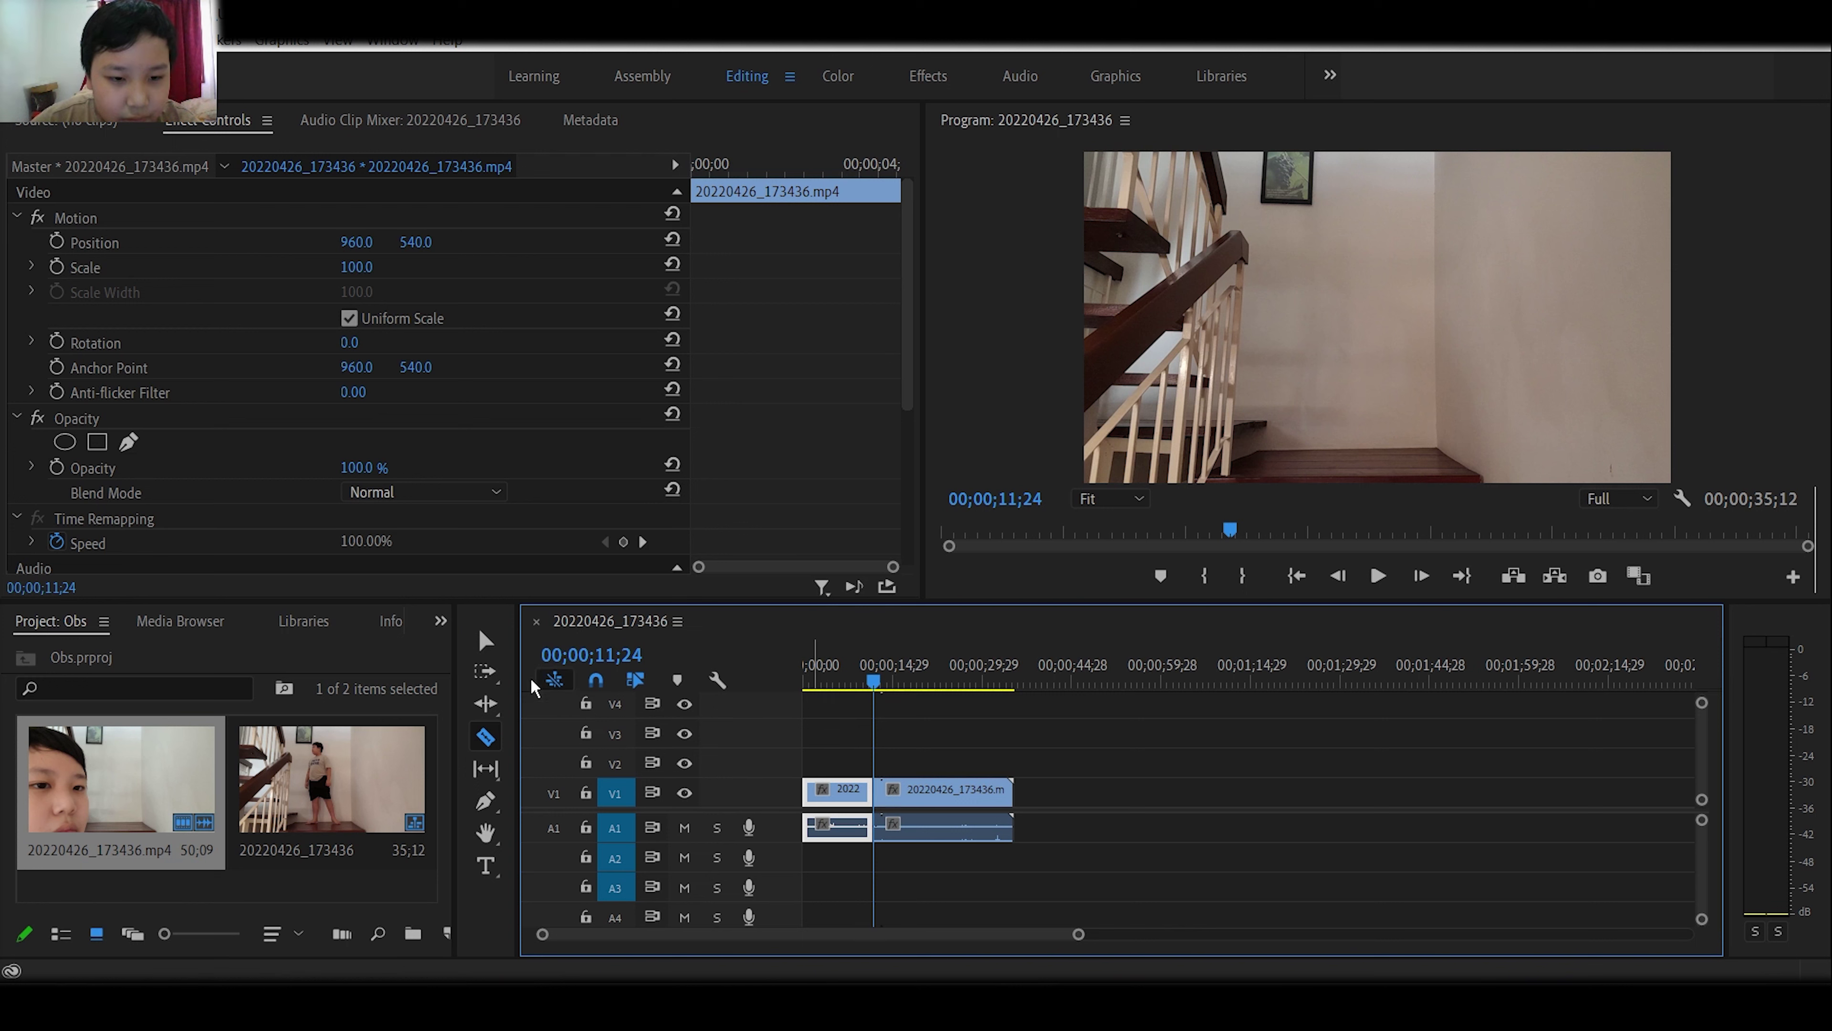
click(495, 651)
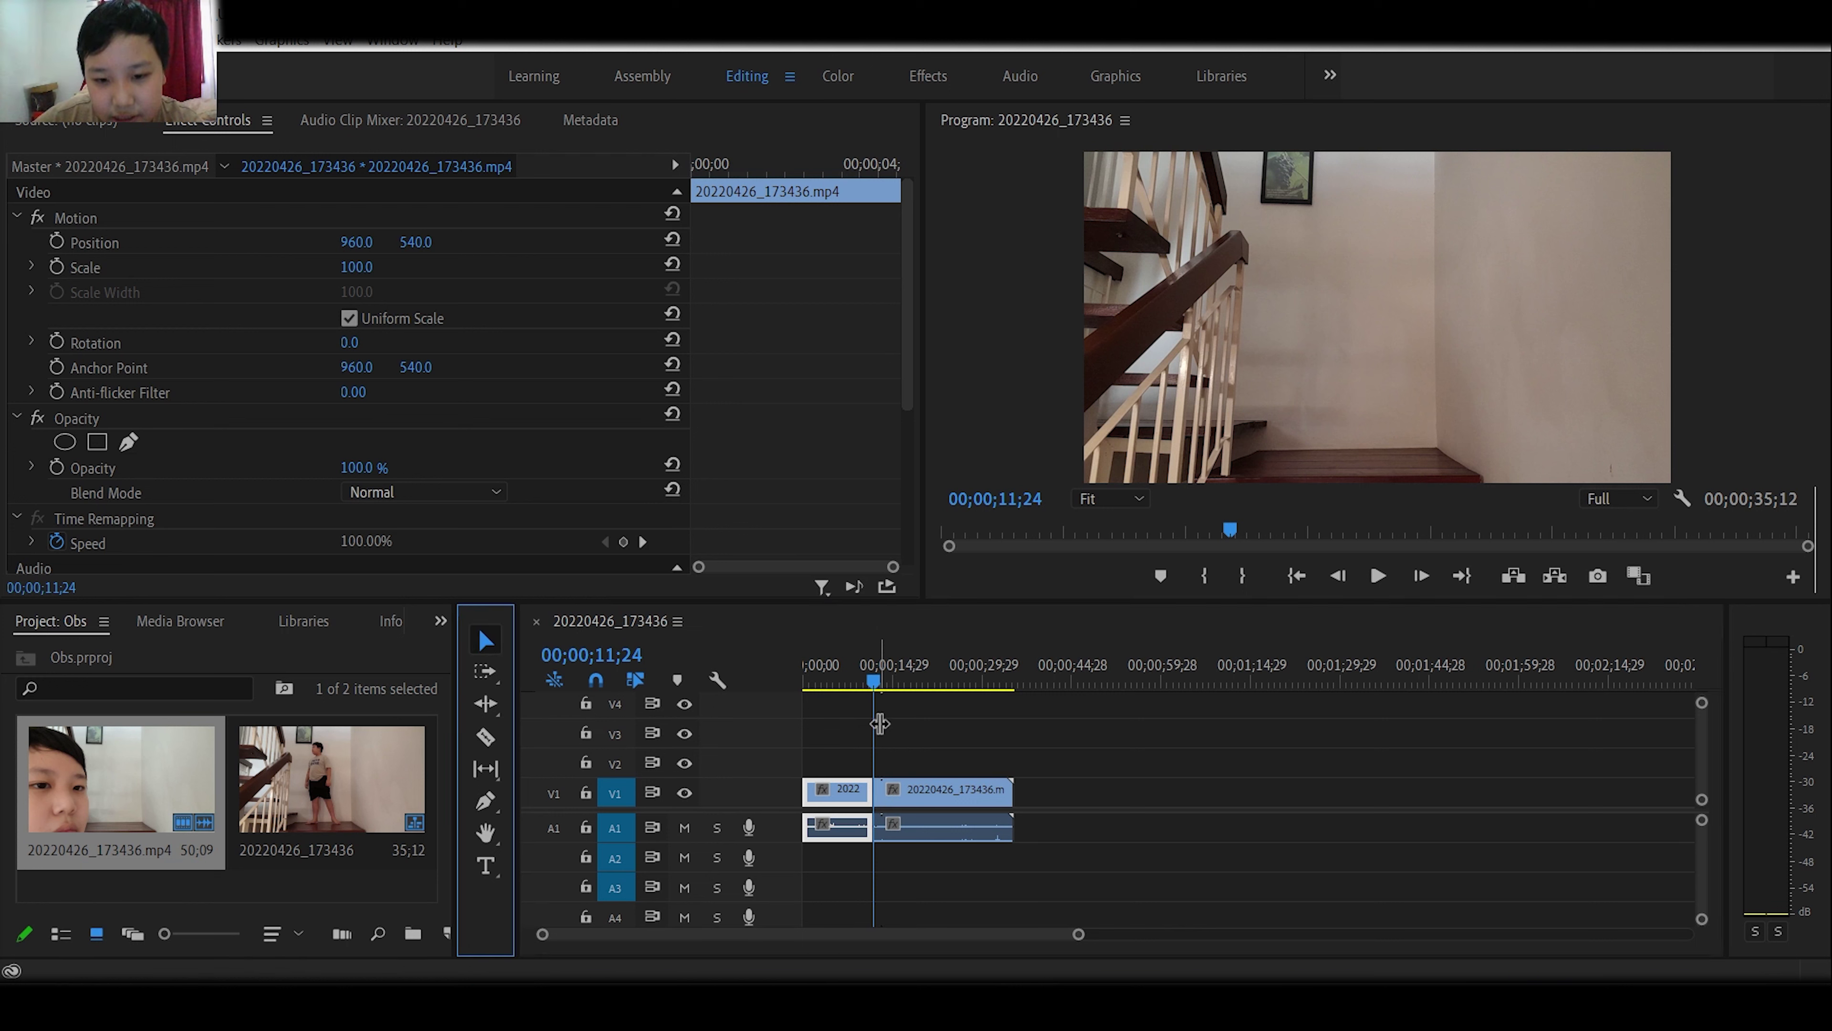
Add a frame hold to the later stair clip from the playhead onward.
click(890, 681)
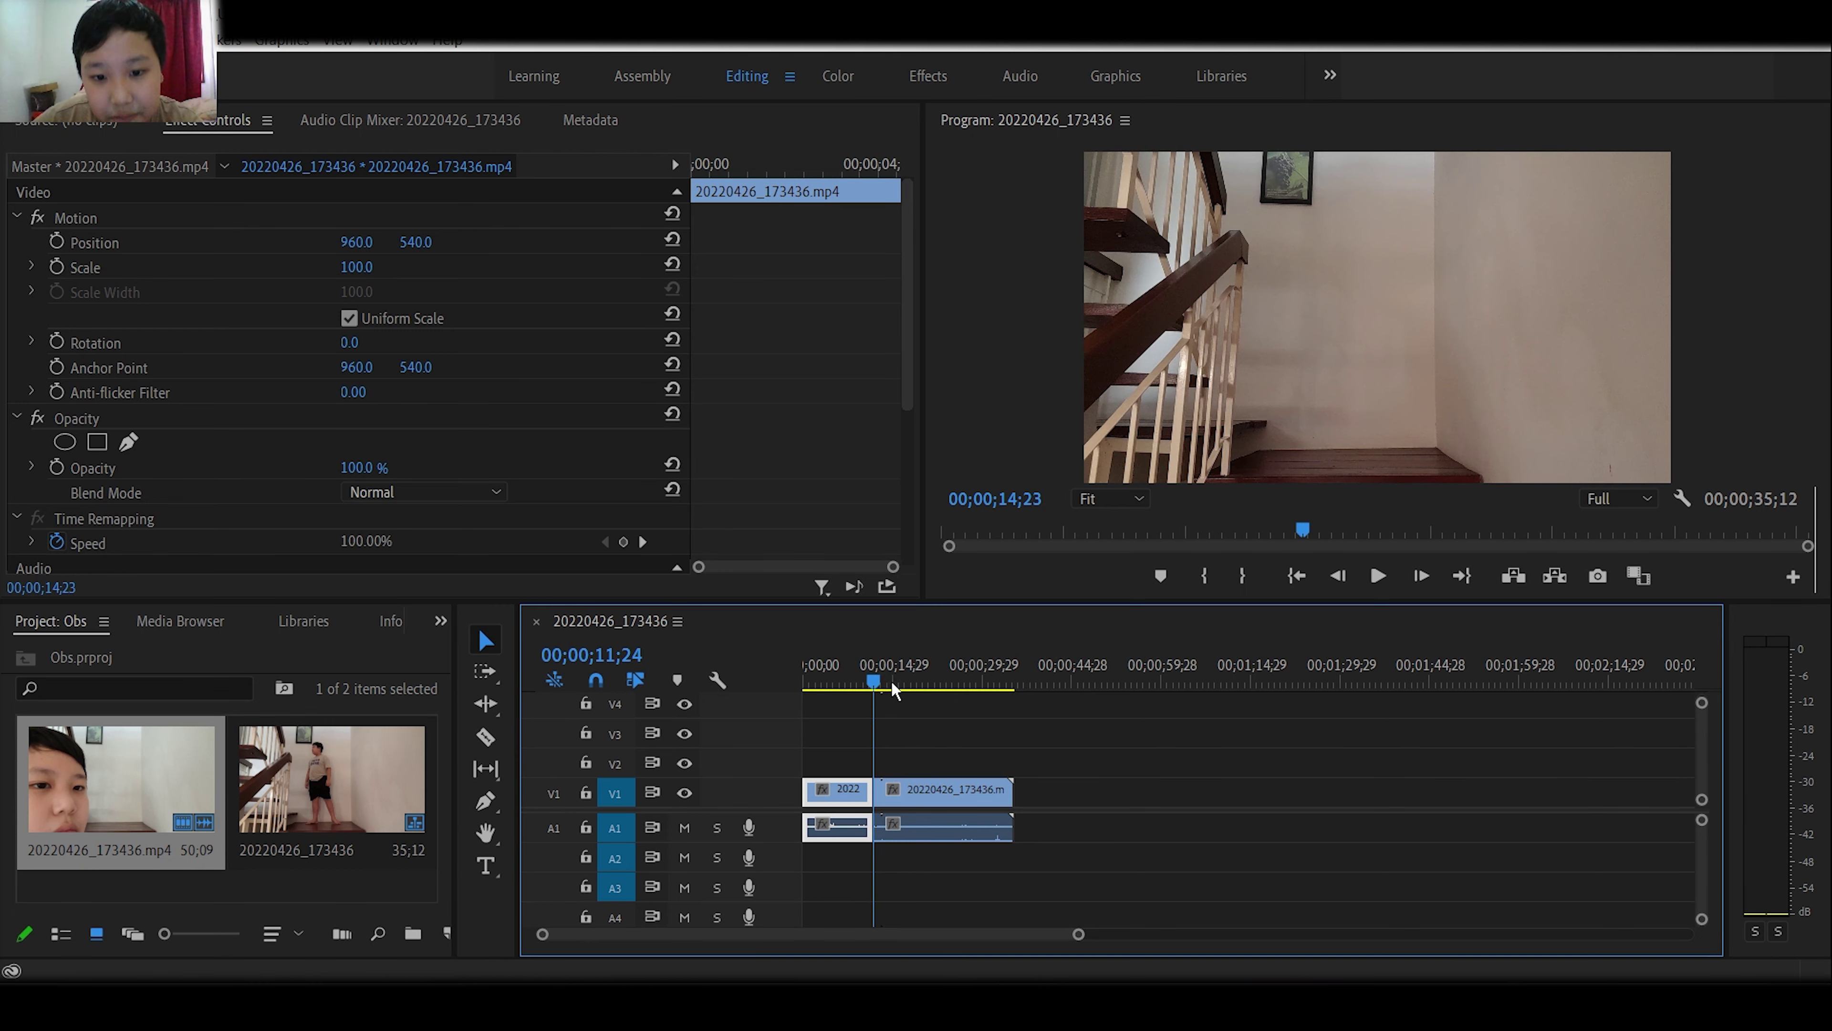
click(886, 792)
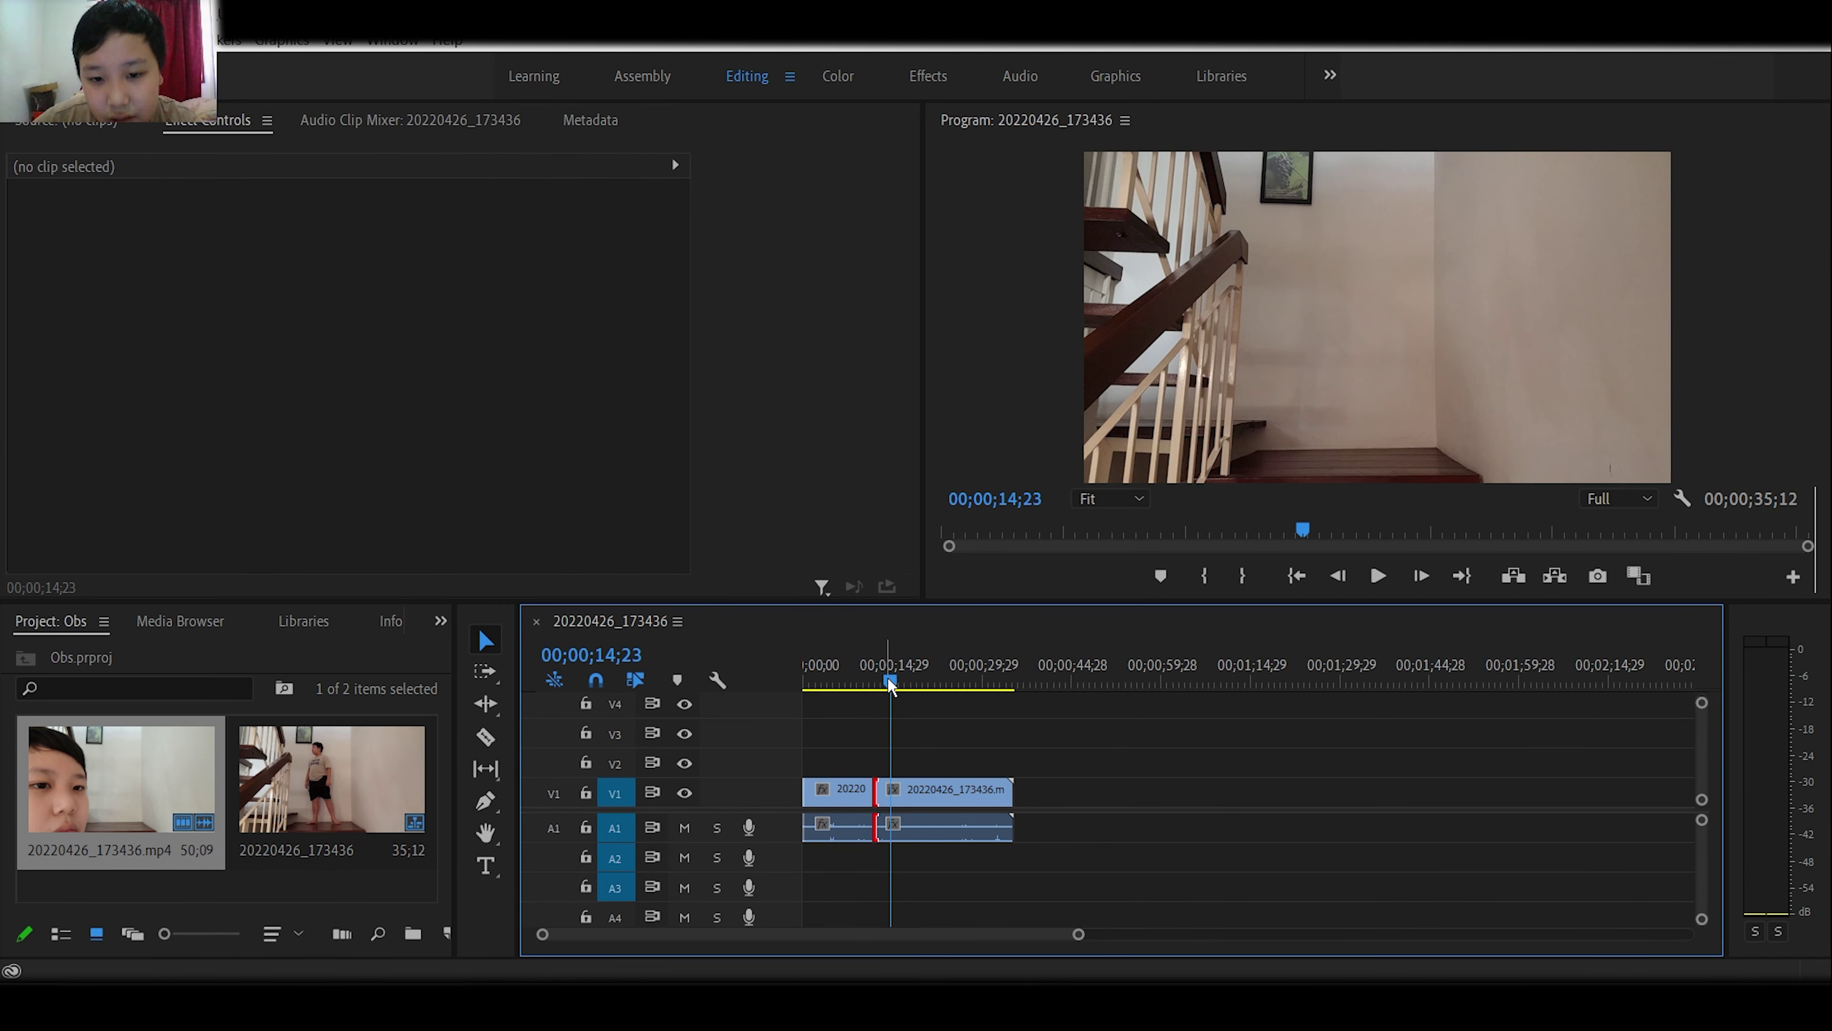
drag(917, 679, 895, 683)
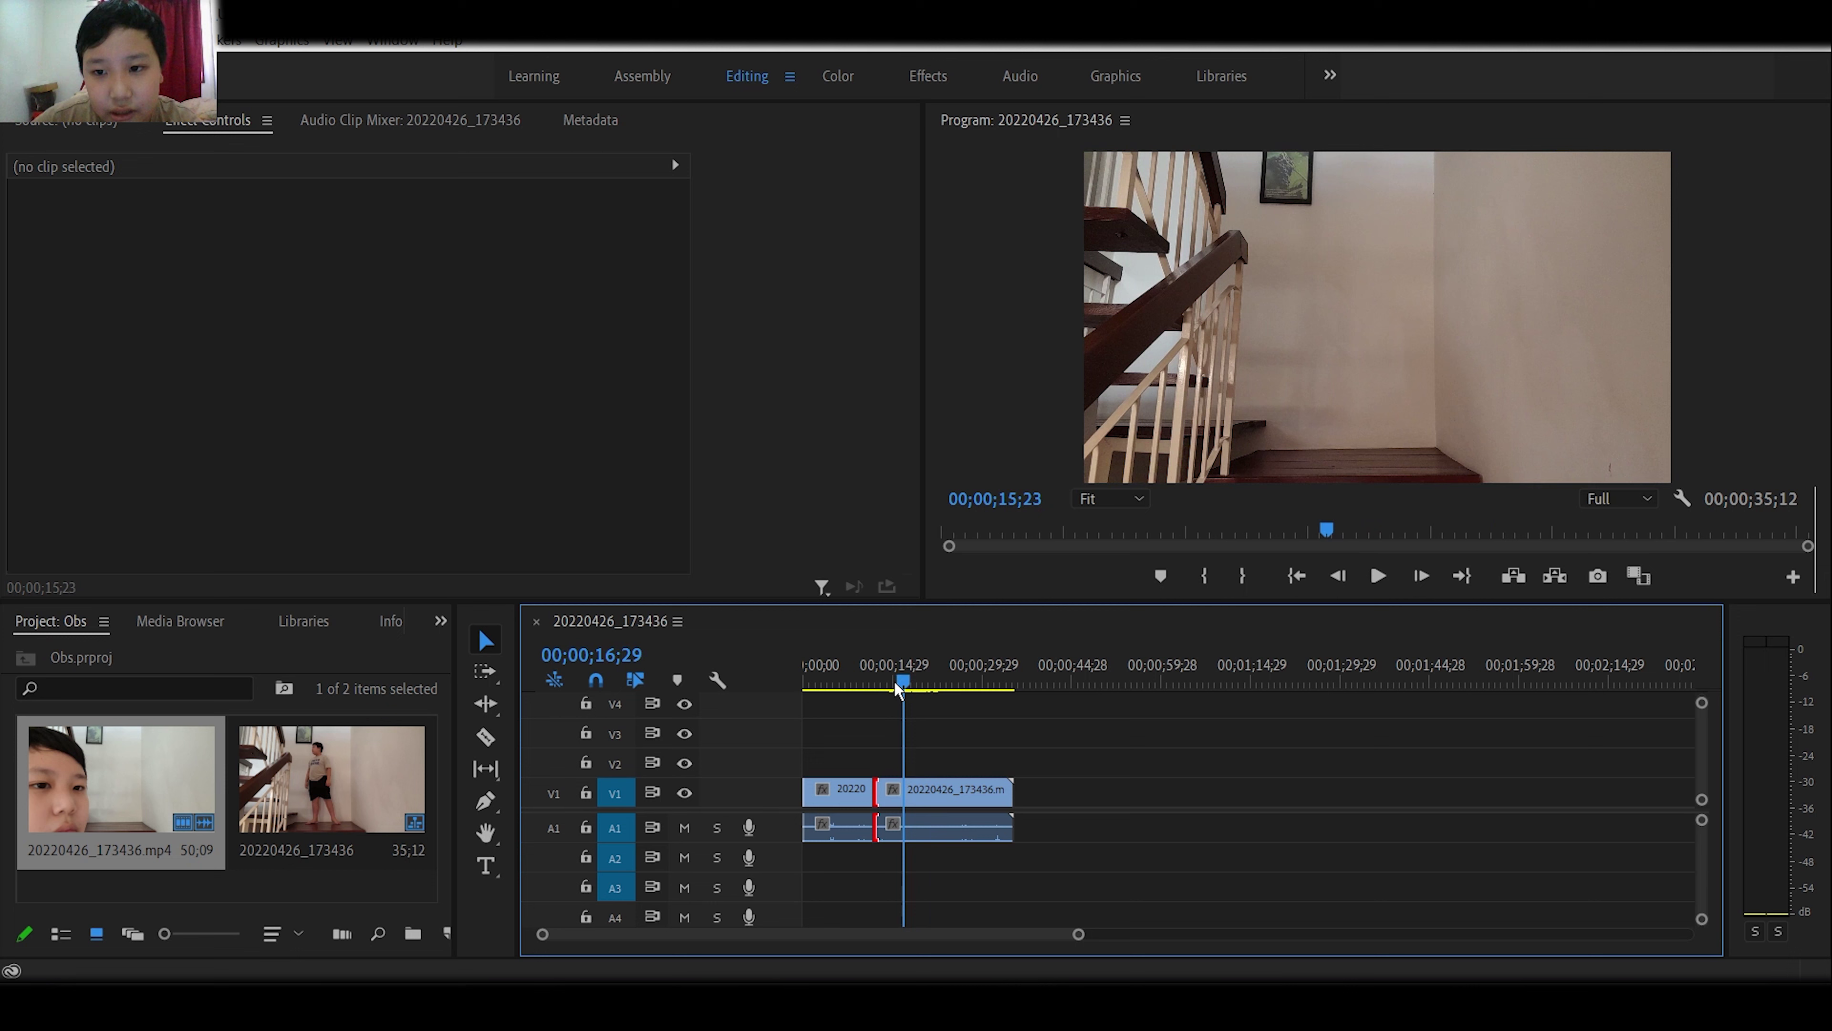
click(893, 789)
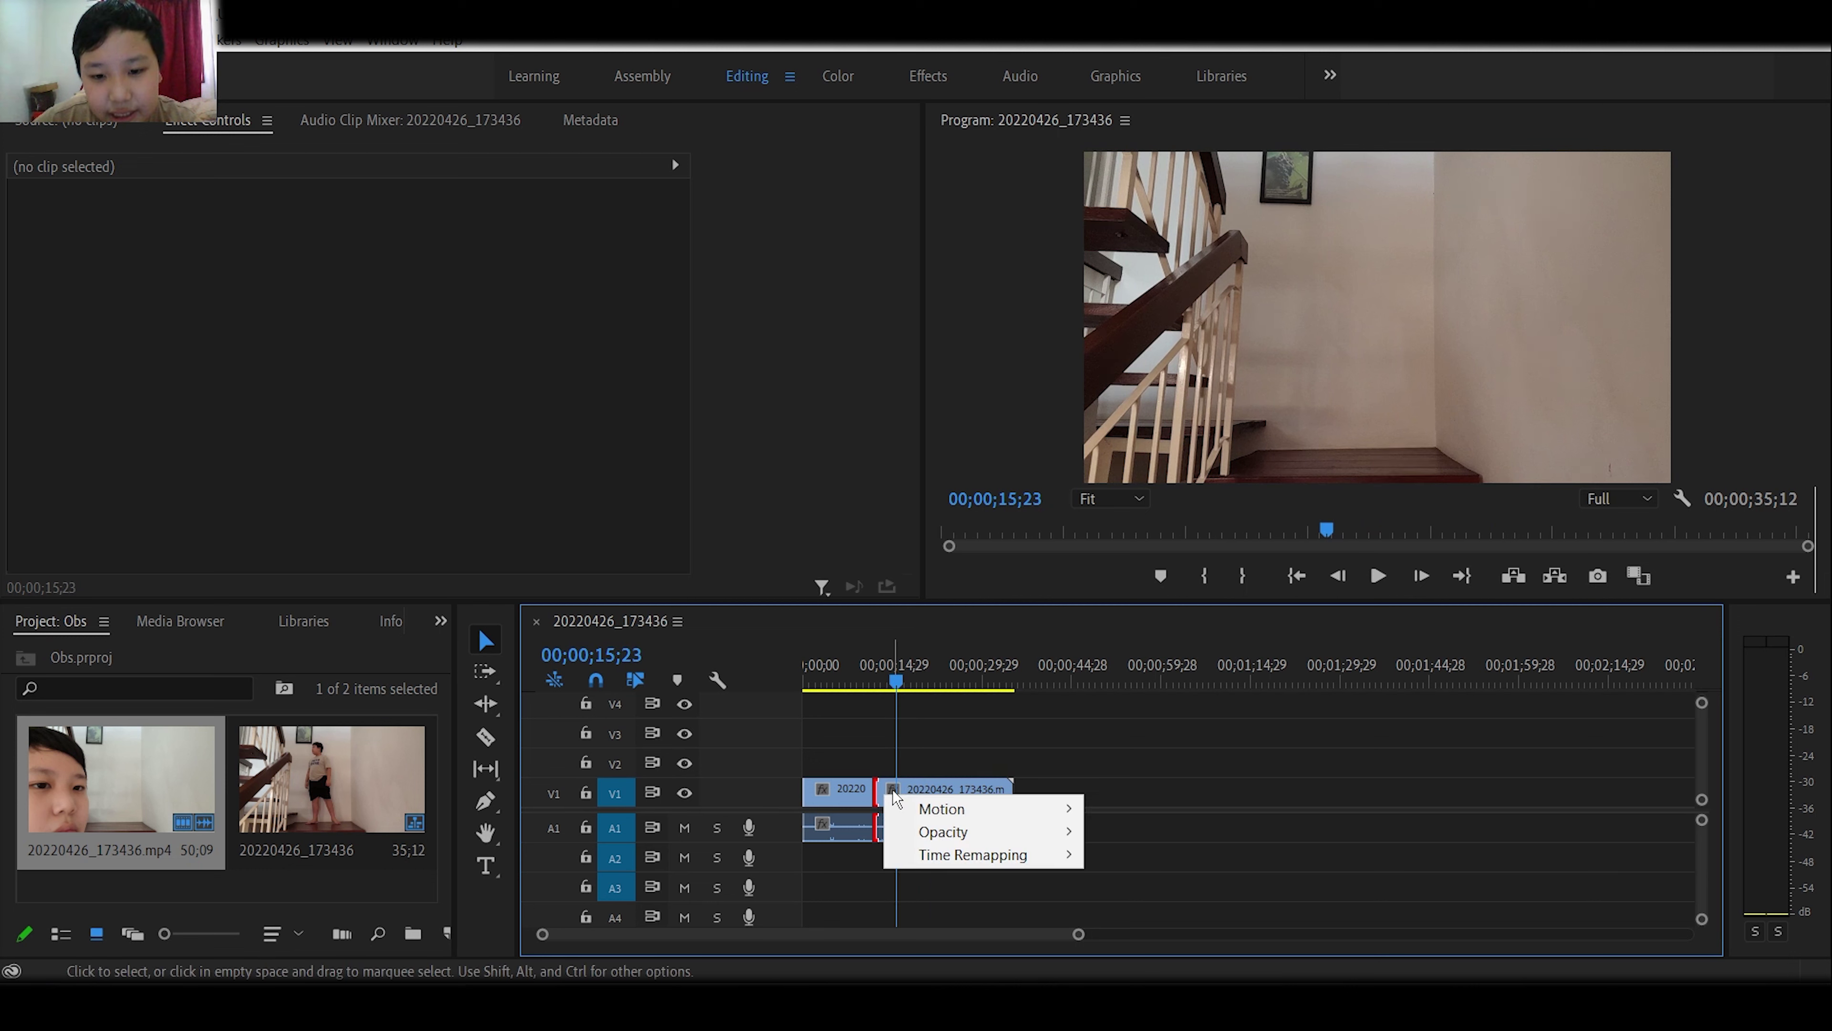
click(894, 797)
right_click(959, 794)
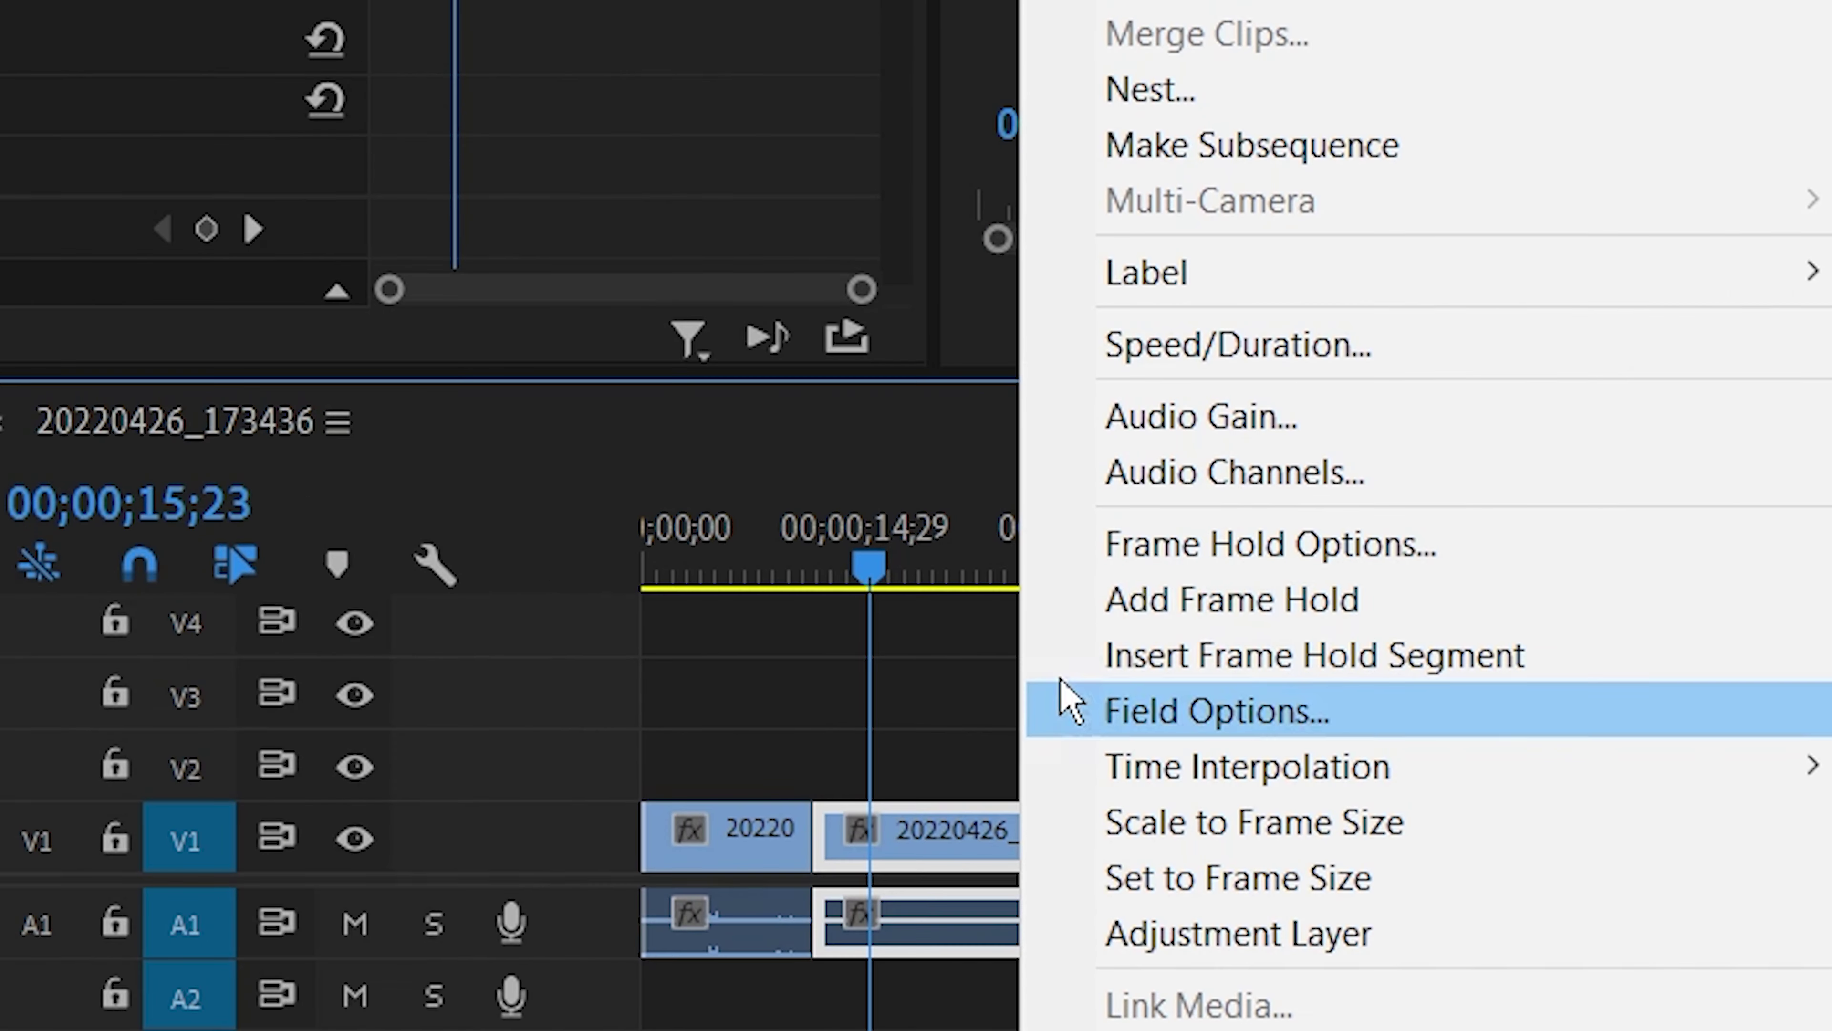
click(1155, 623)
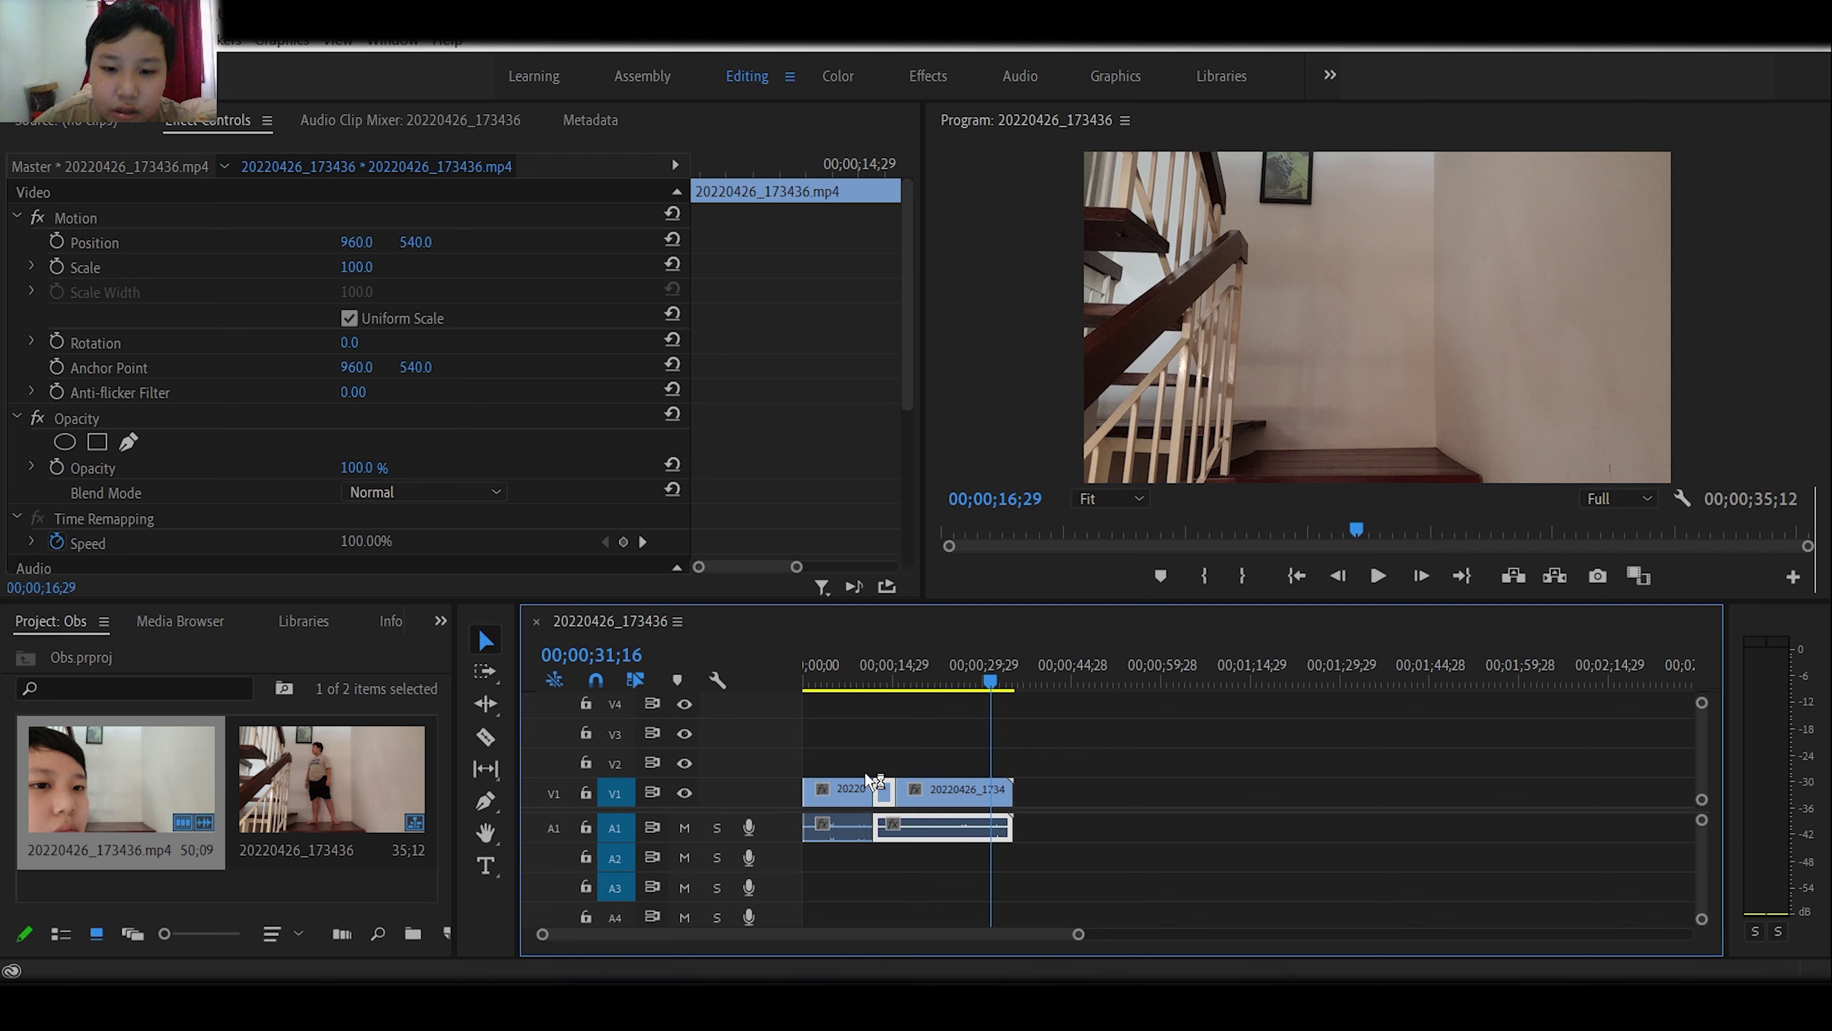
Delete the frame-hold piece, slide the later stair clip left to overlap, and preview the jump.
key(Delete)
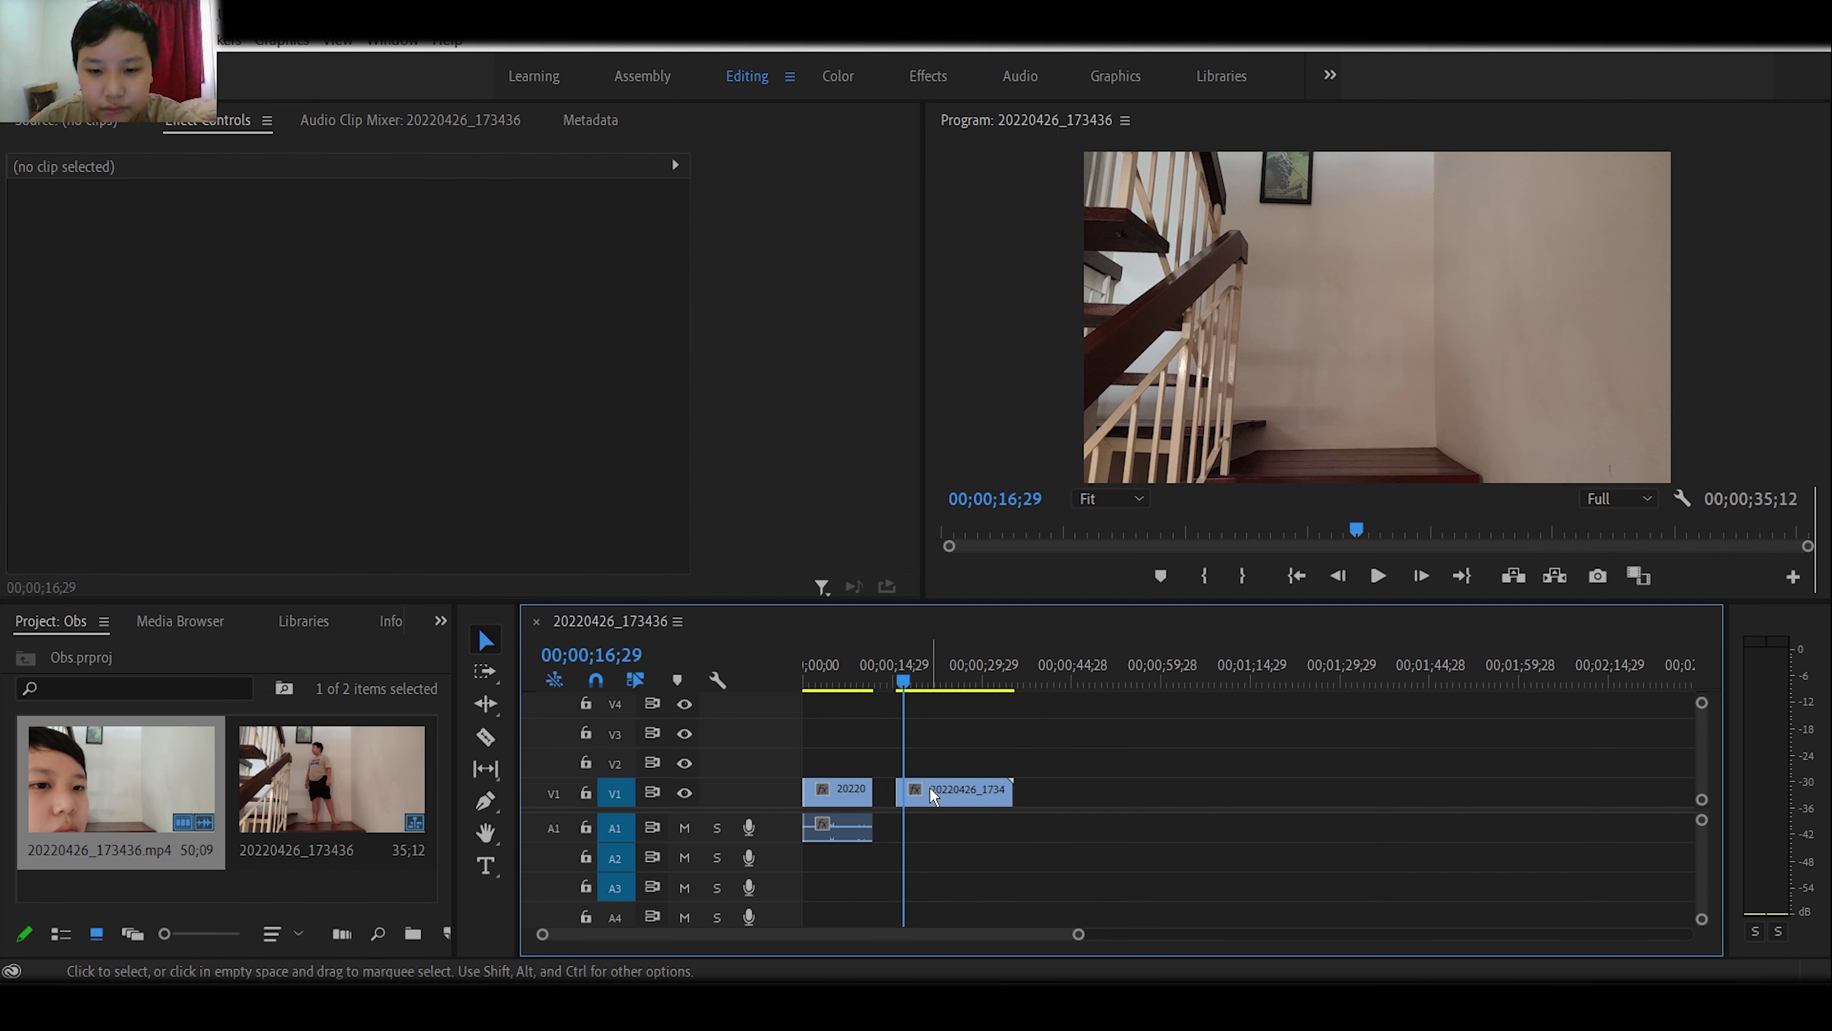
mouse_move(933, 795)
mouse_down()
mouse_move(844, 790)
mouse_move(928, 754)
mouse_move(919, 797)
mouse_up()
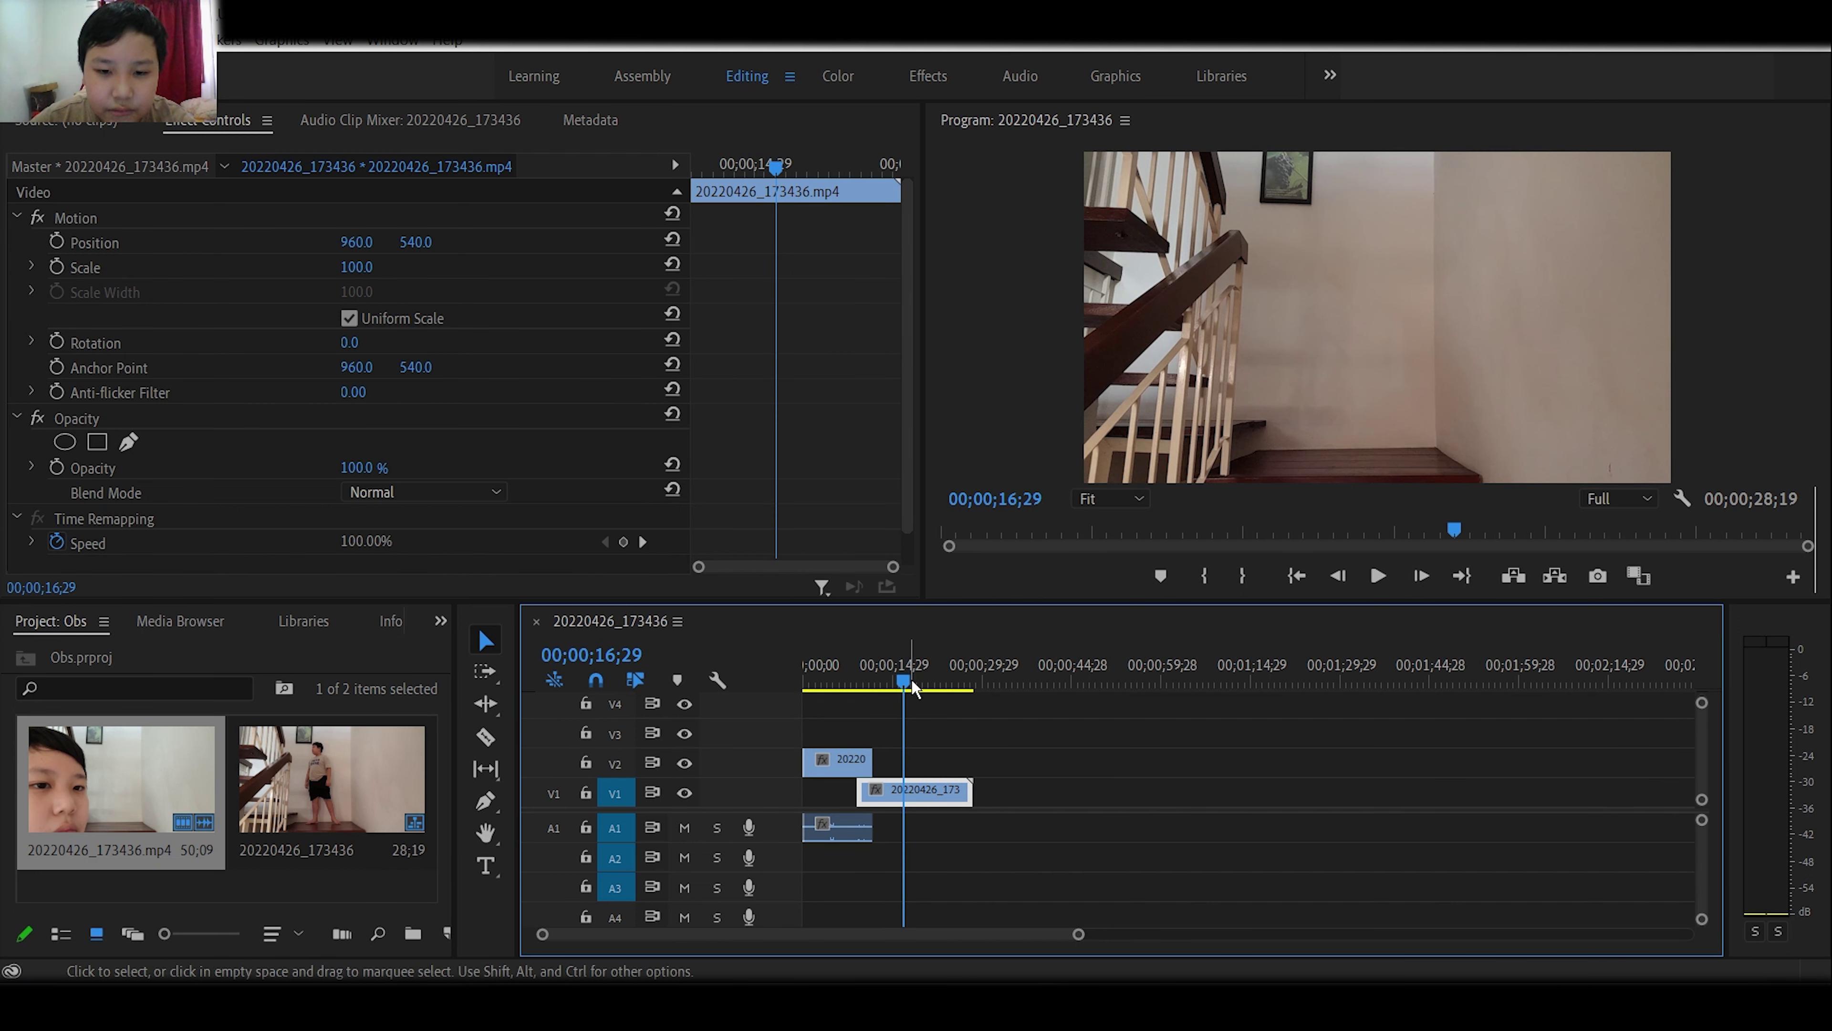
drag(913, 686, 886, 682)
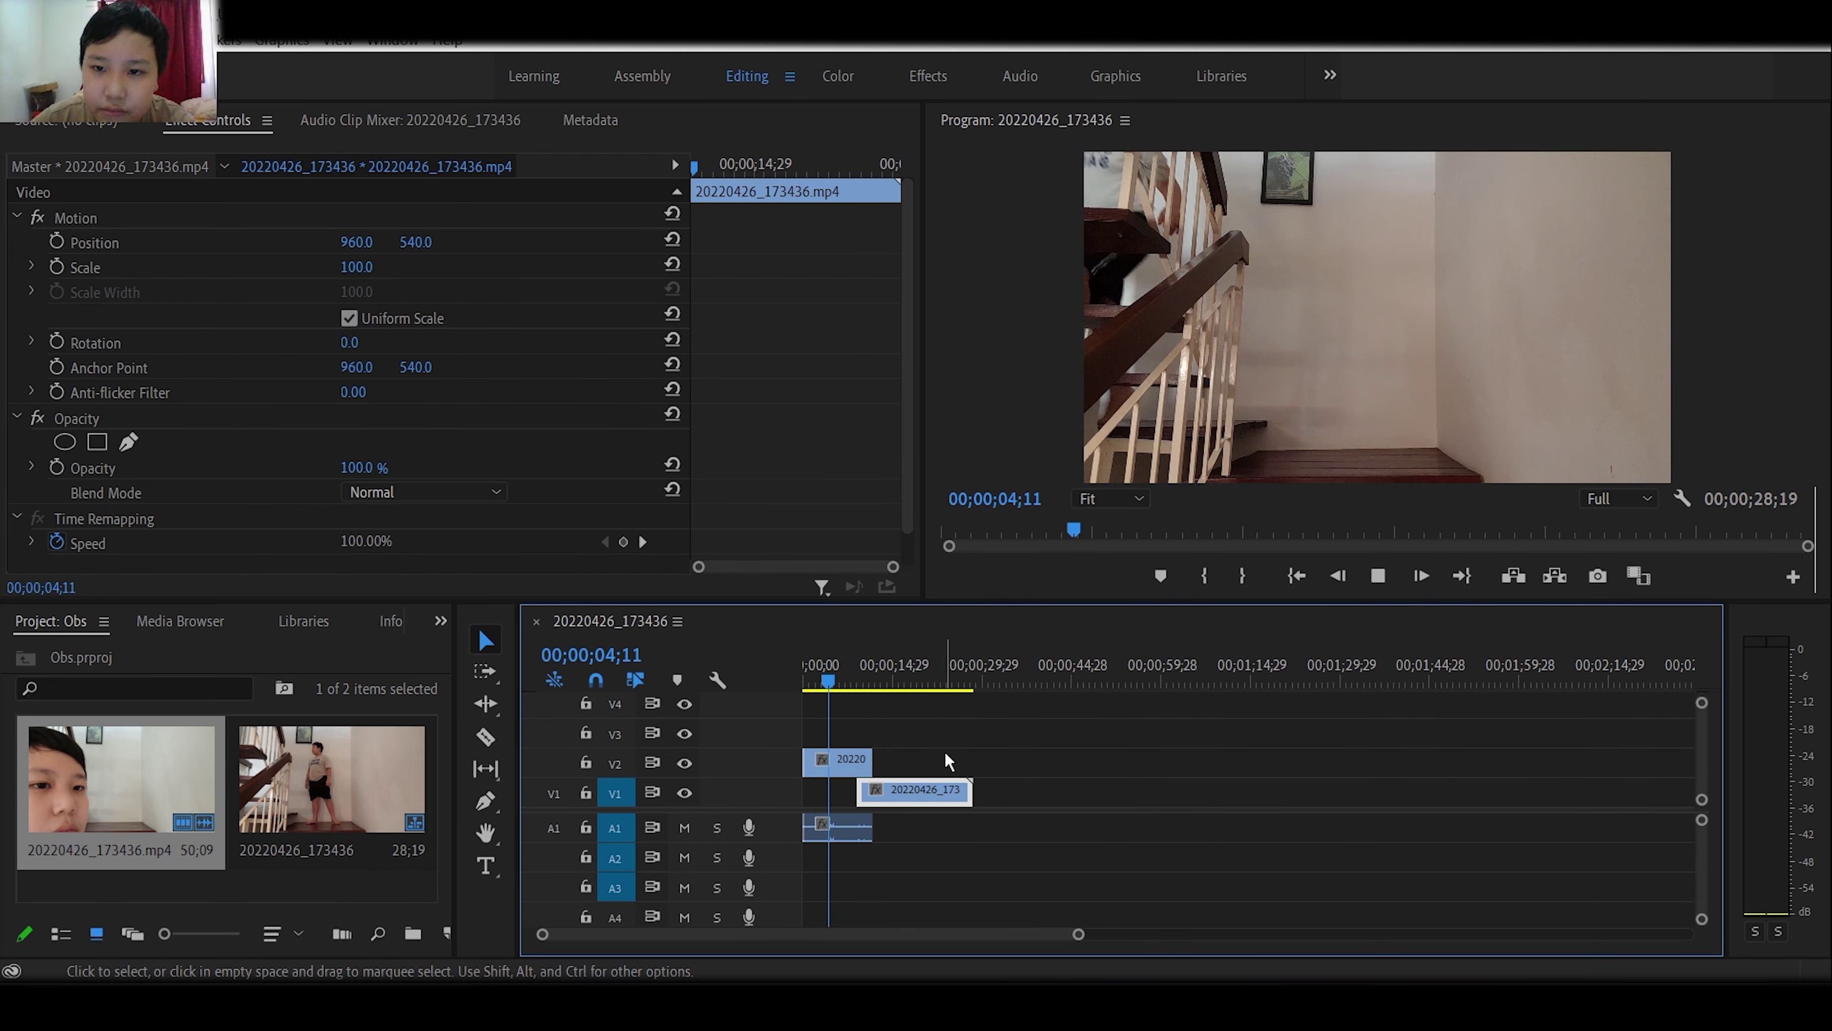
key(space)
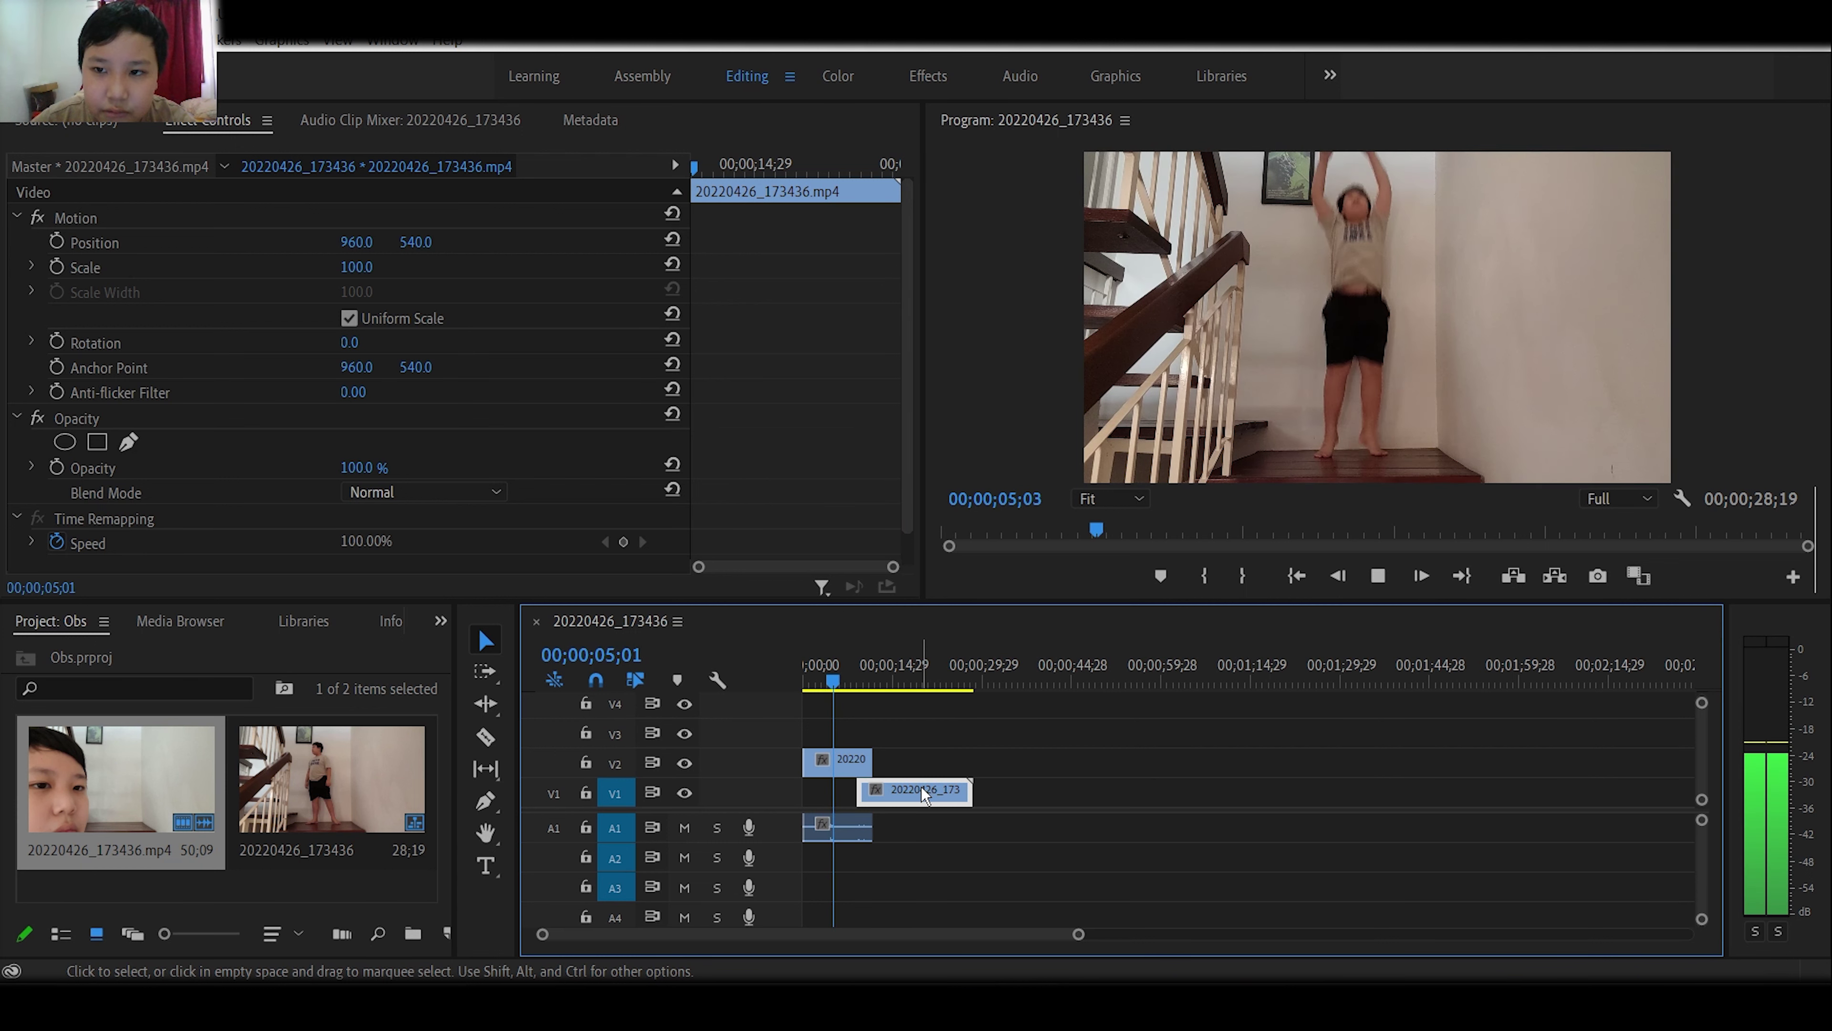
key(space)
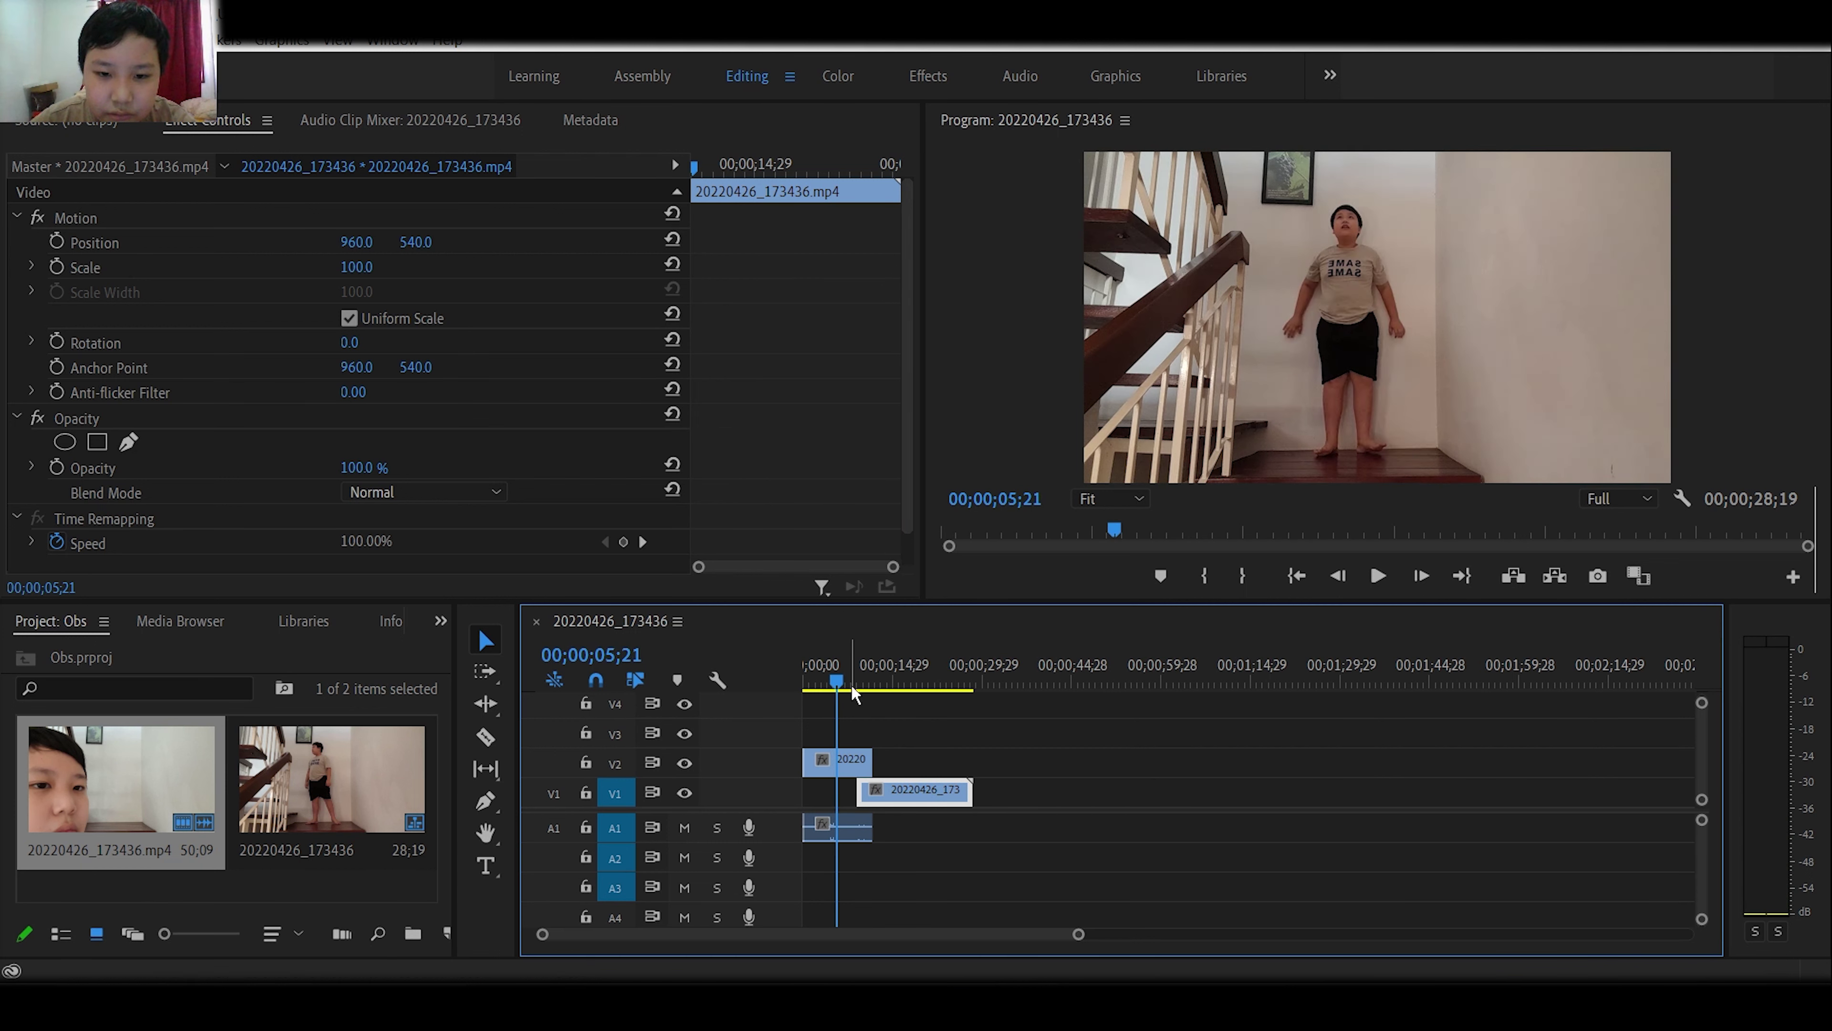
drag(840, 691, 829, 694)
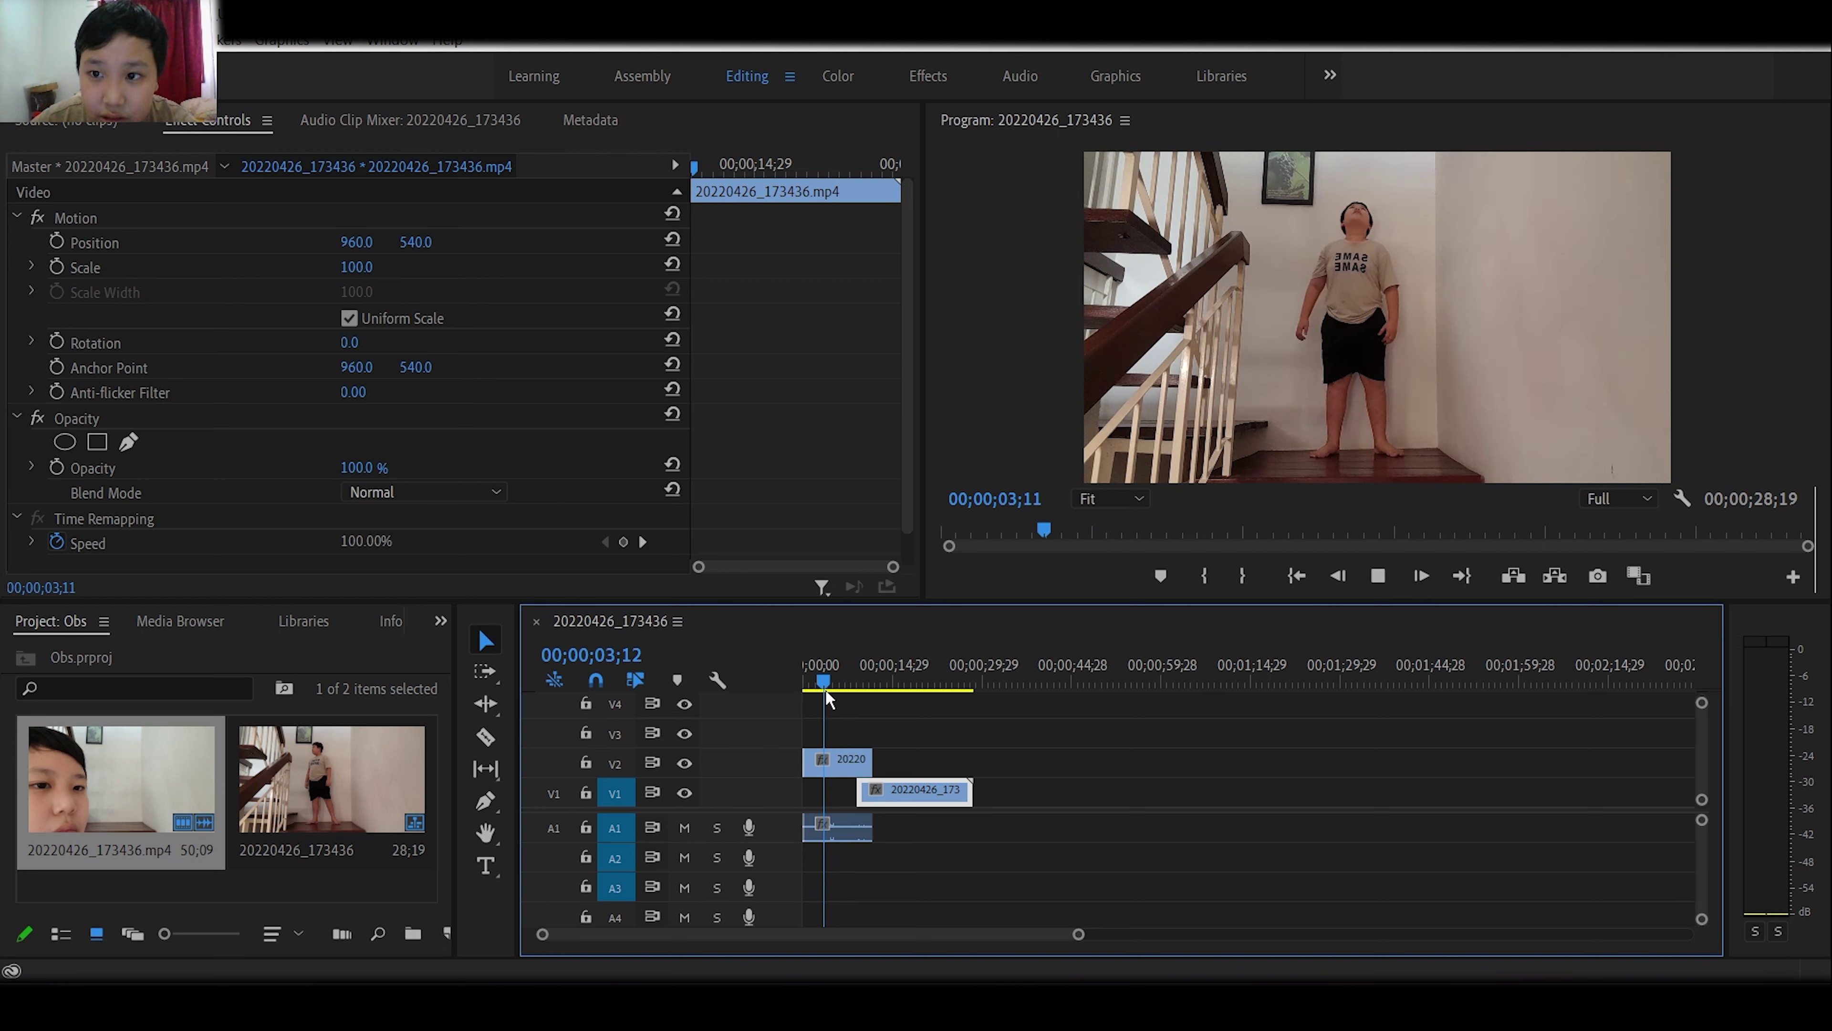
Cut the upper V2 clip at 00;00;04;20, delete its tail, and move the lower clip to the start.
key(space)
key(c)
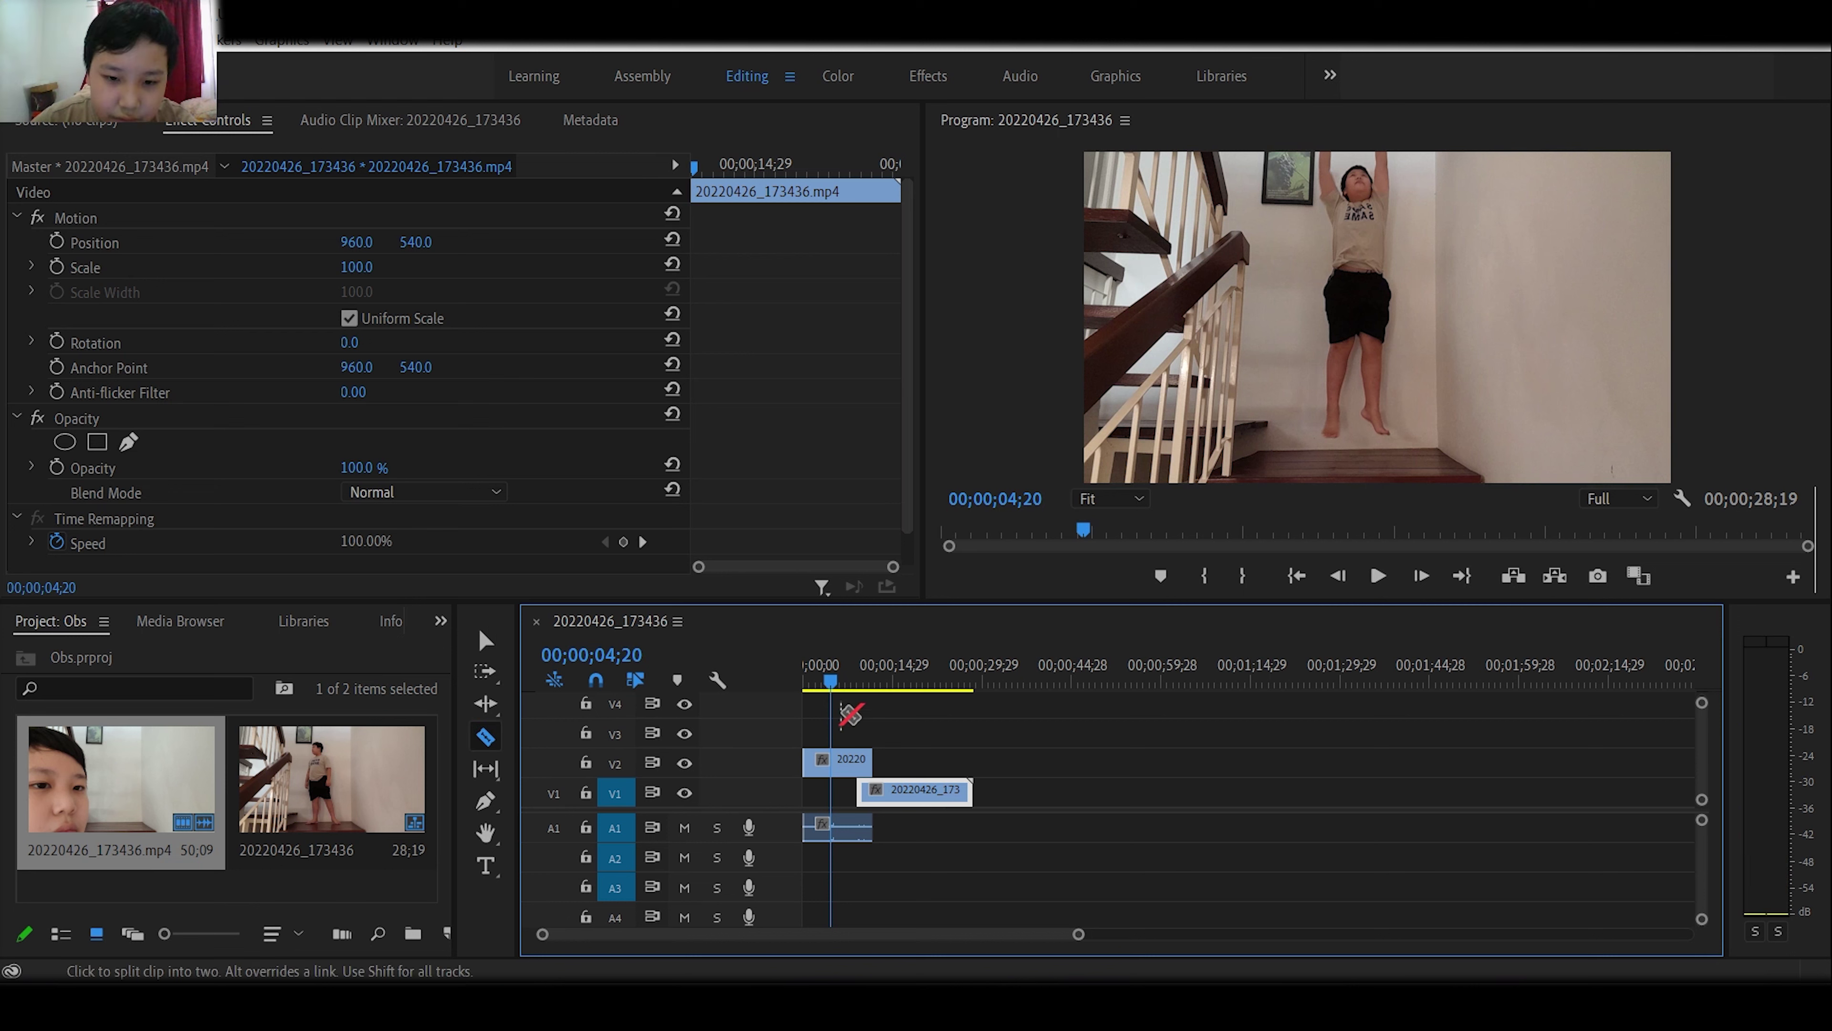
click(485, 640)
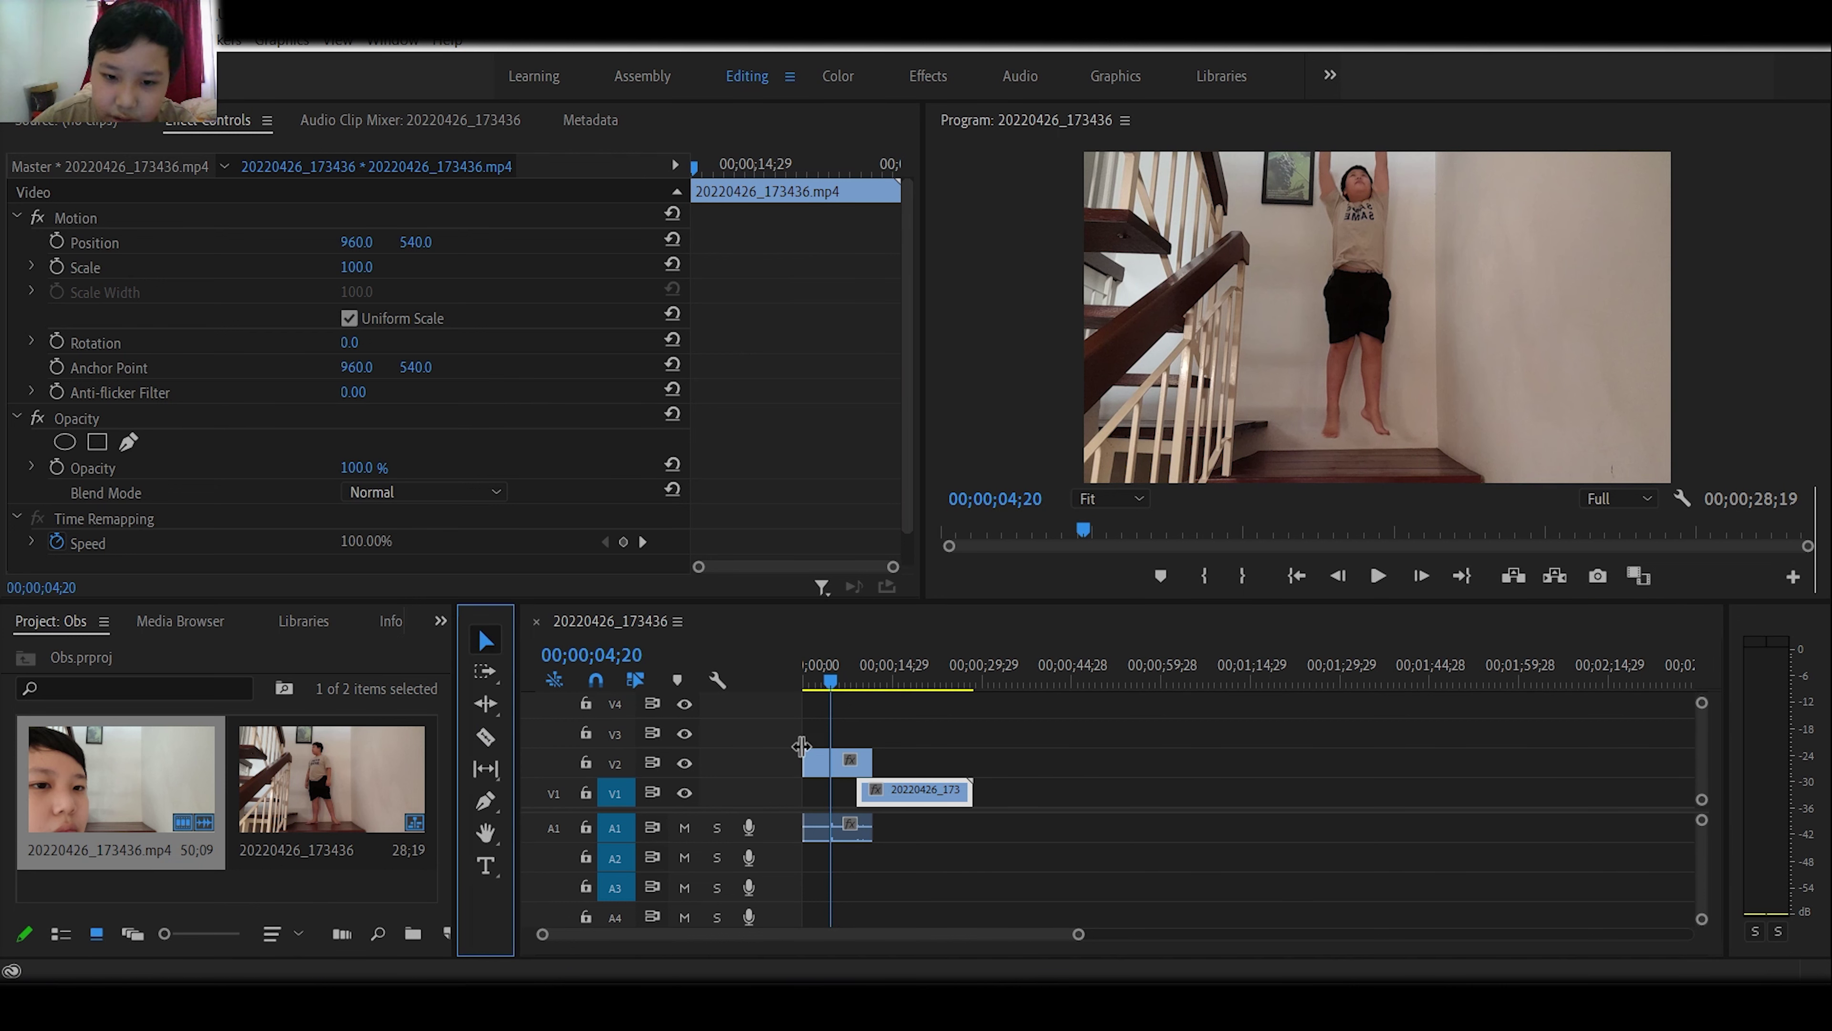
click(851, 762)
key(Delete)
drag(885, 800, 831, 800)
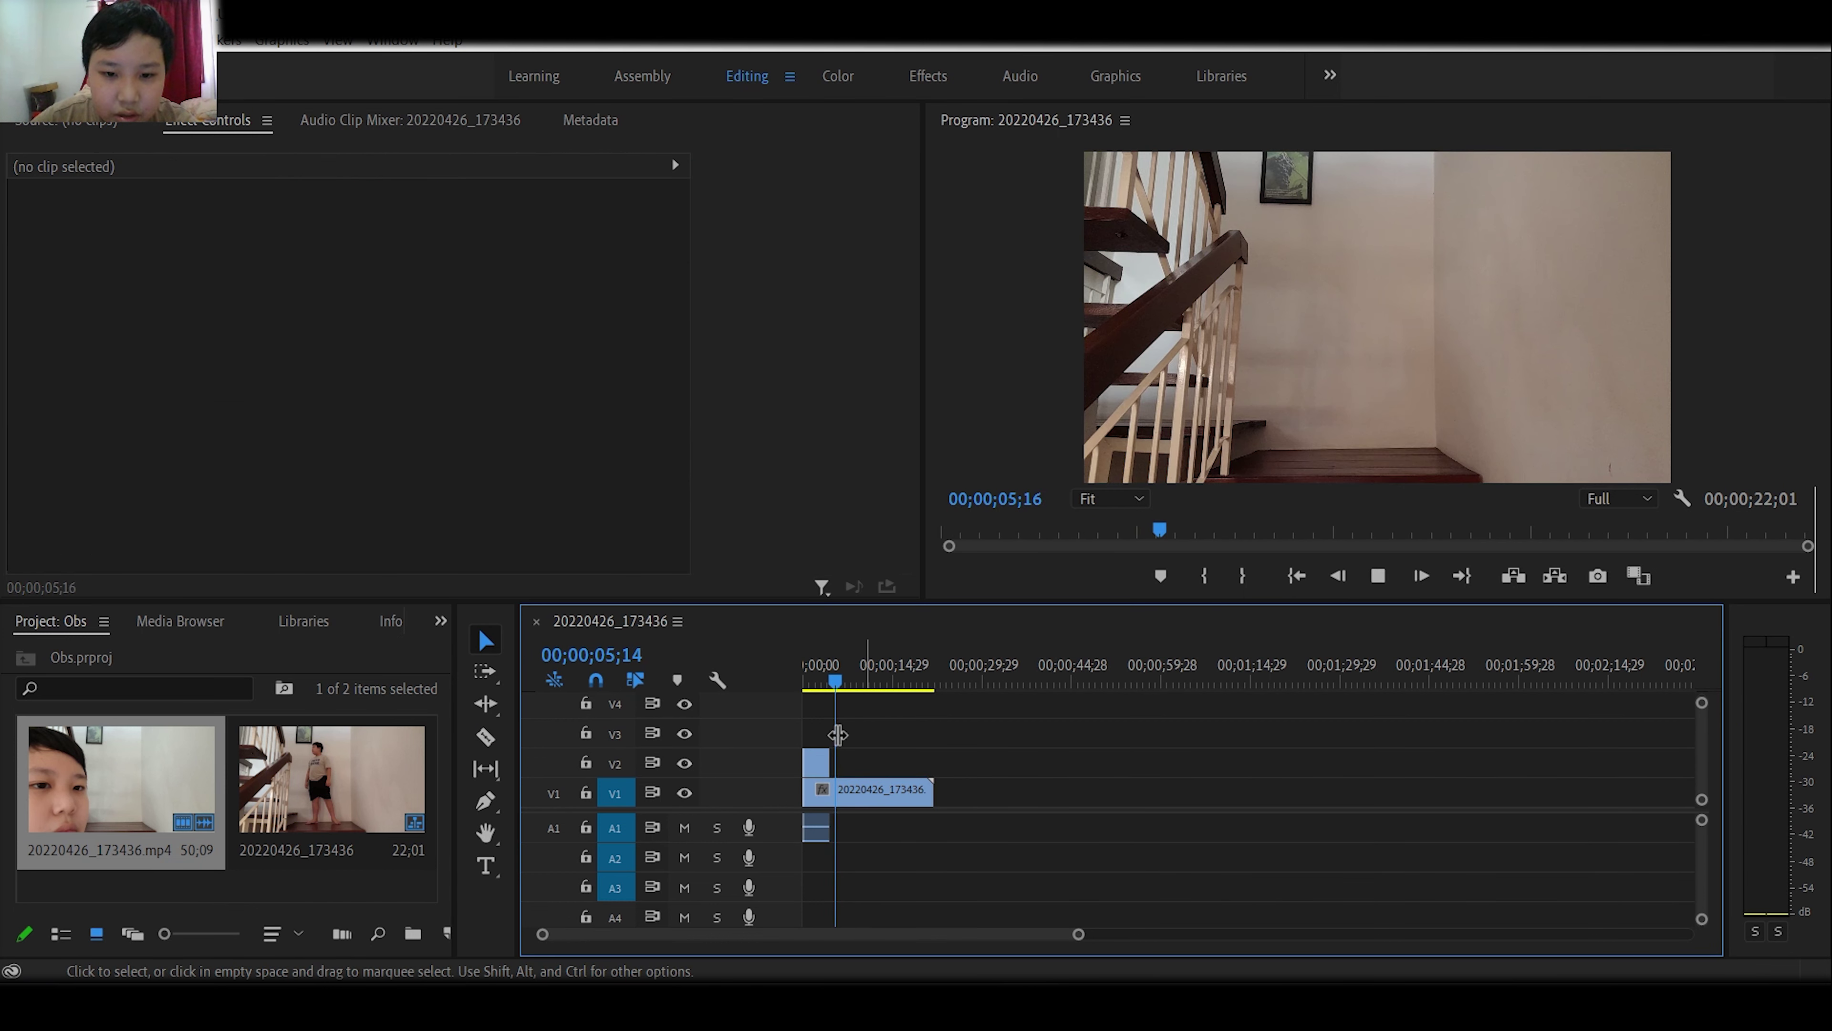
Replay from the start and add a frame hold to the upper clip at 00;00;04;17.
click(840, 682)
key(Home)
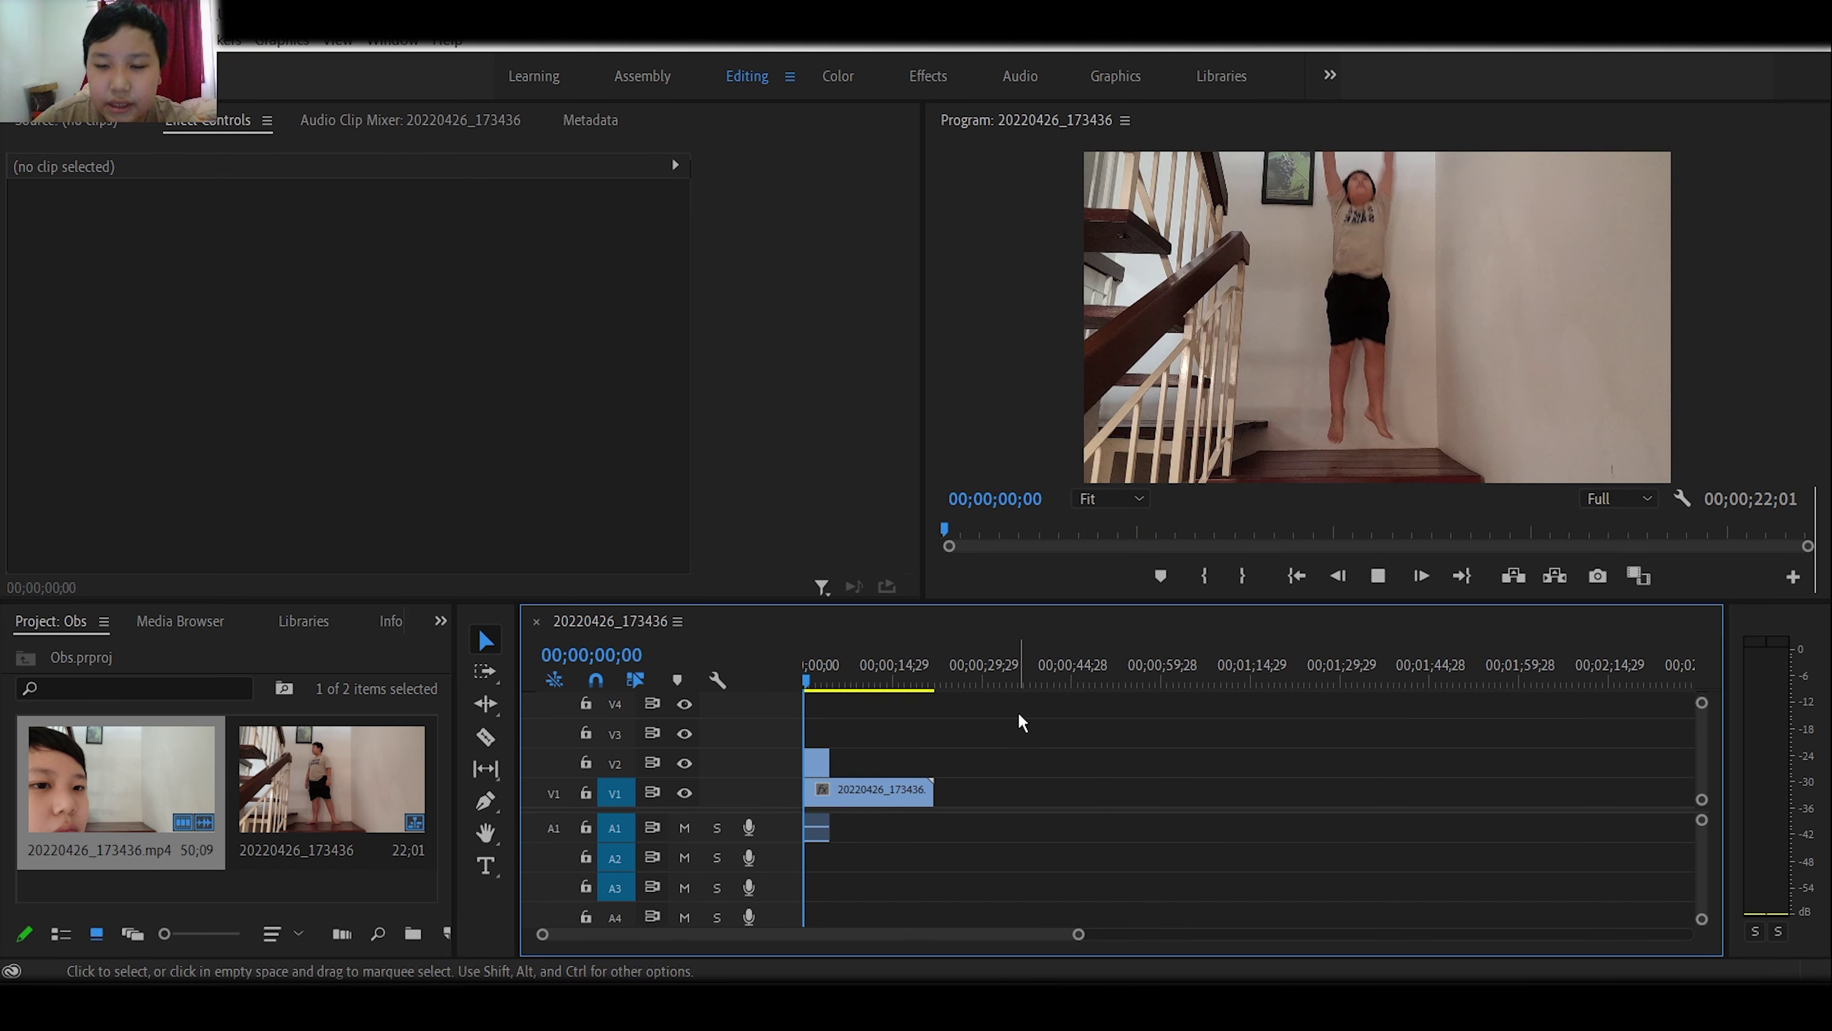
key(space)
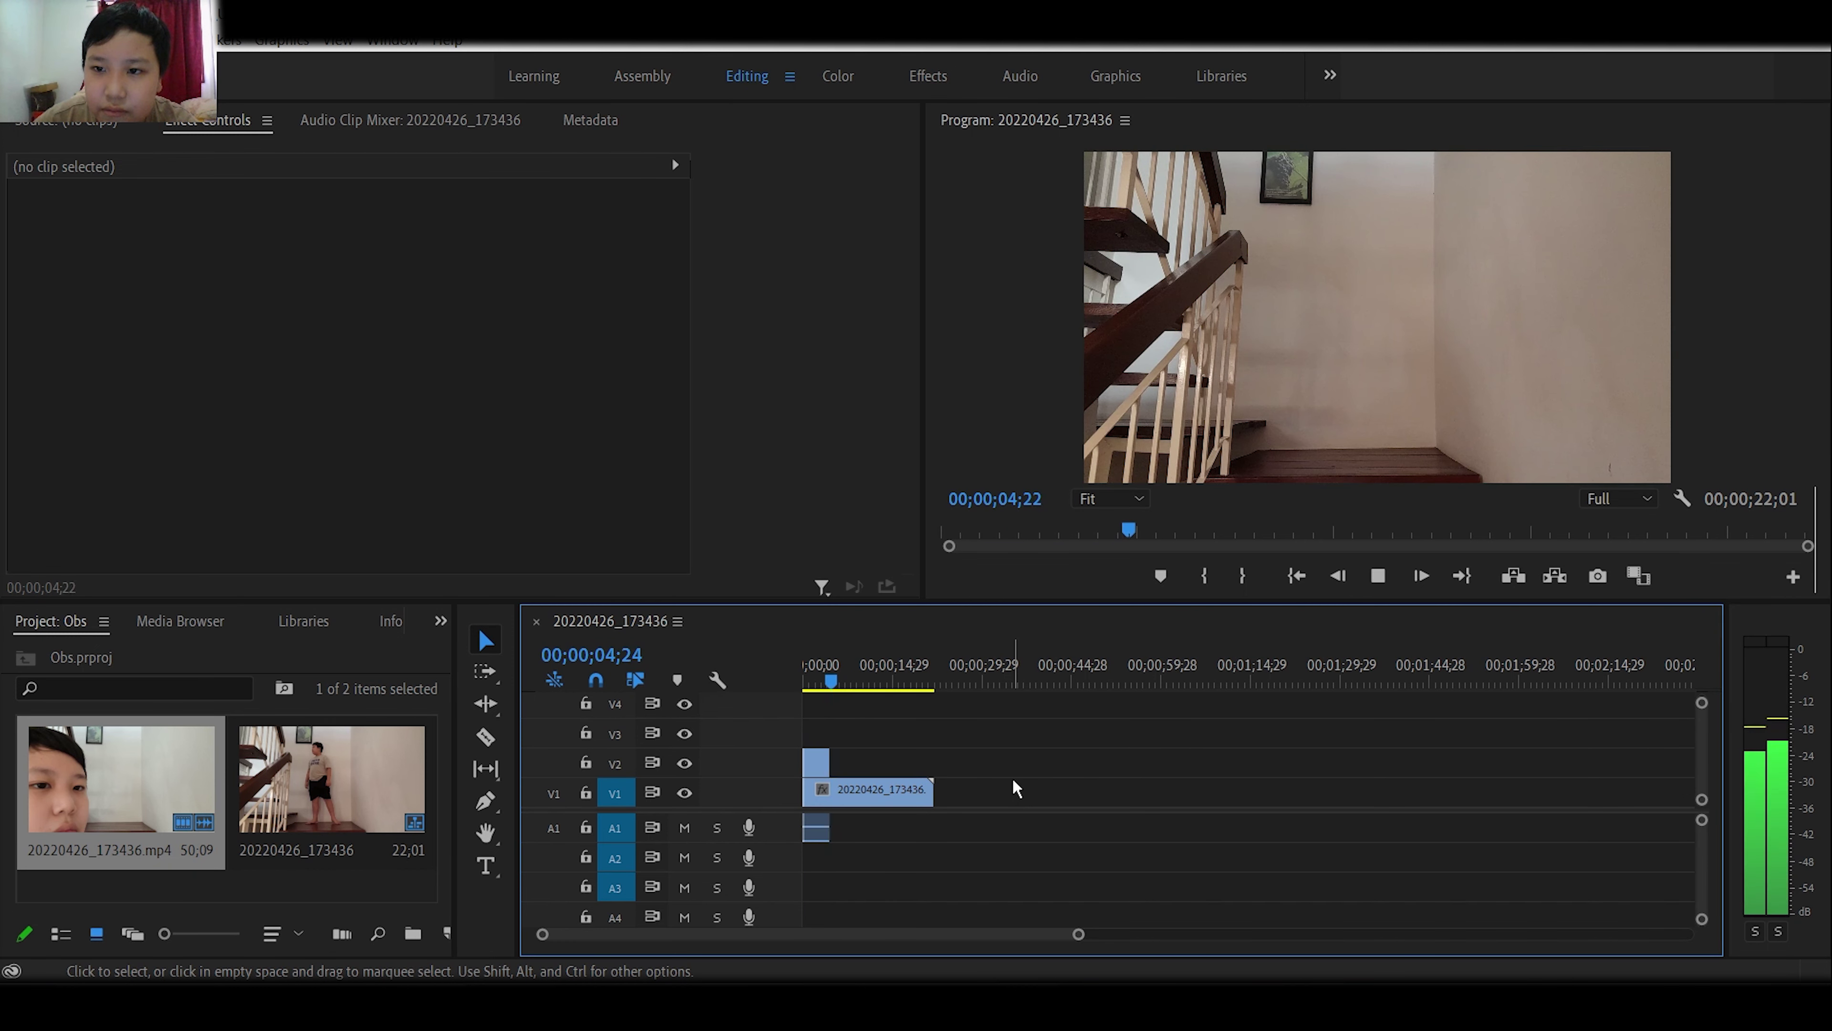
key(space)
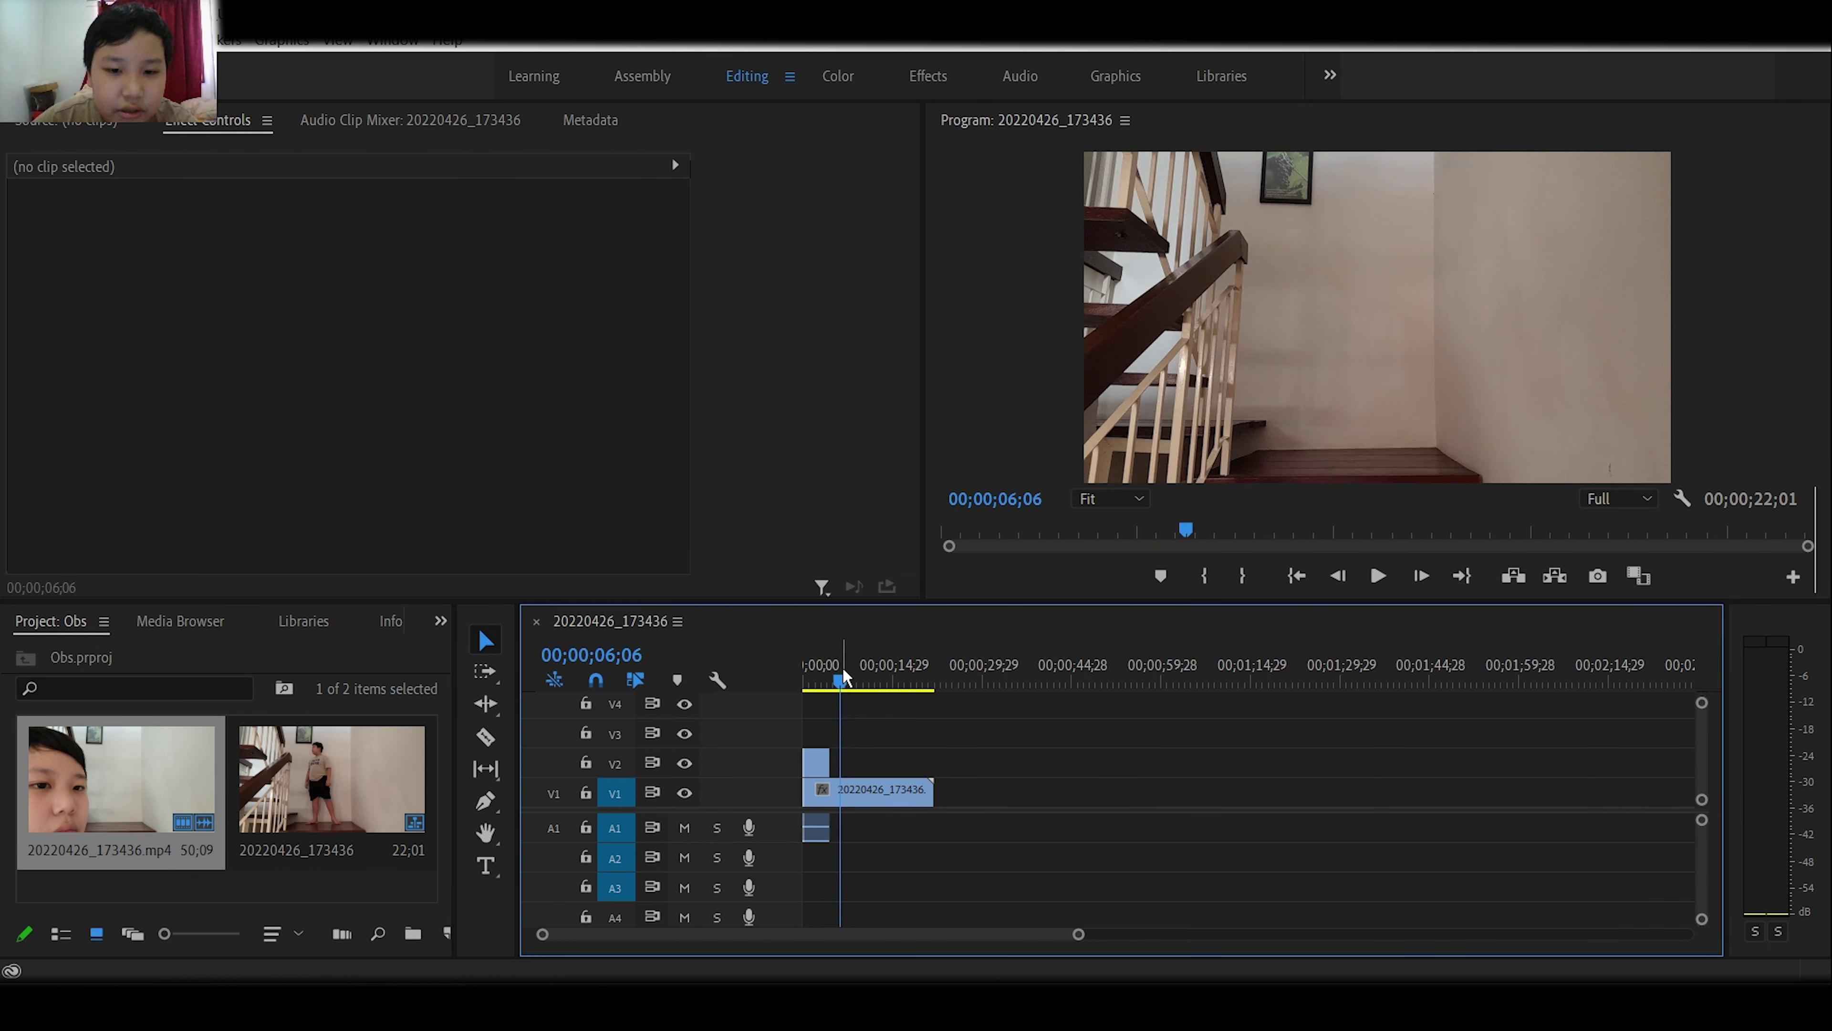
drag(839, 684, 830, 684)
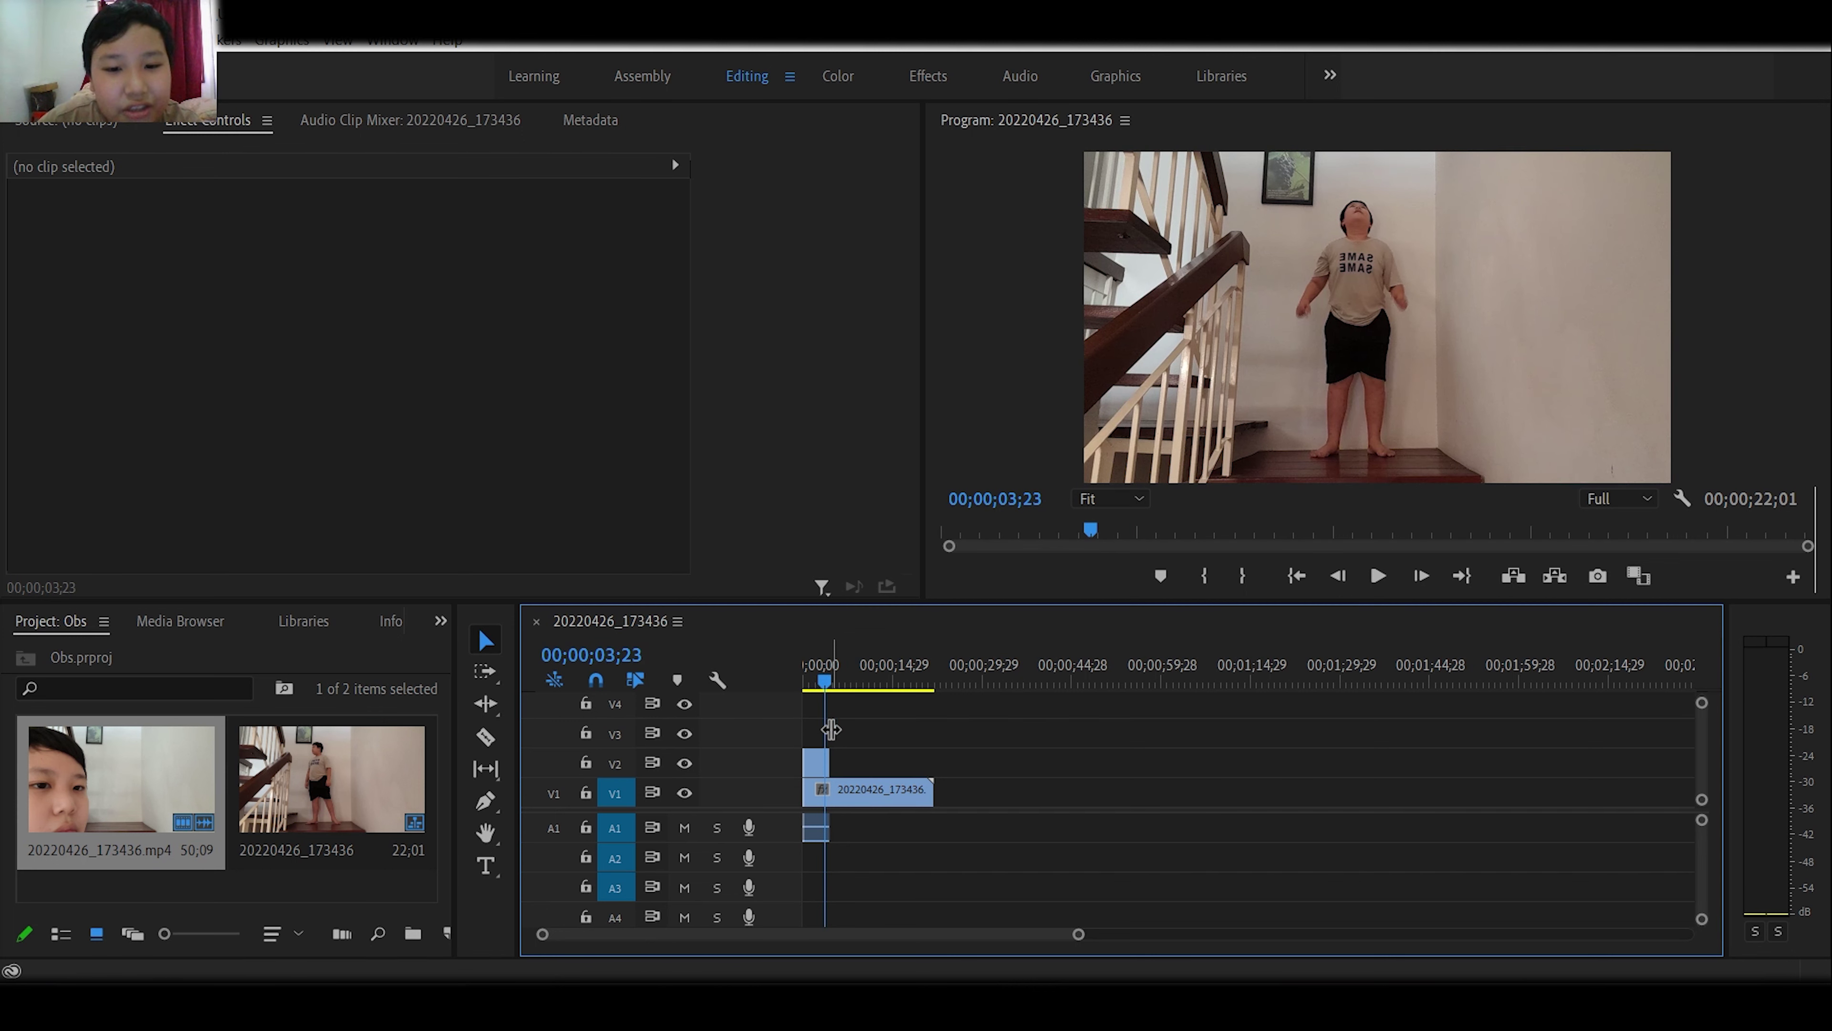
drag(827, 684, 833, 684)
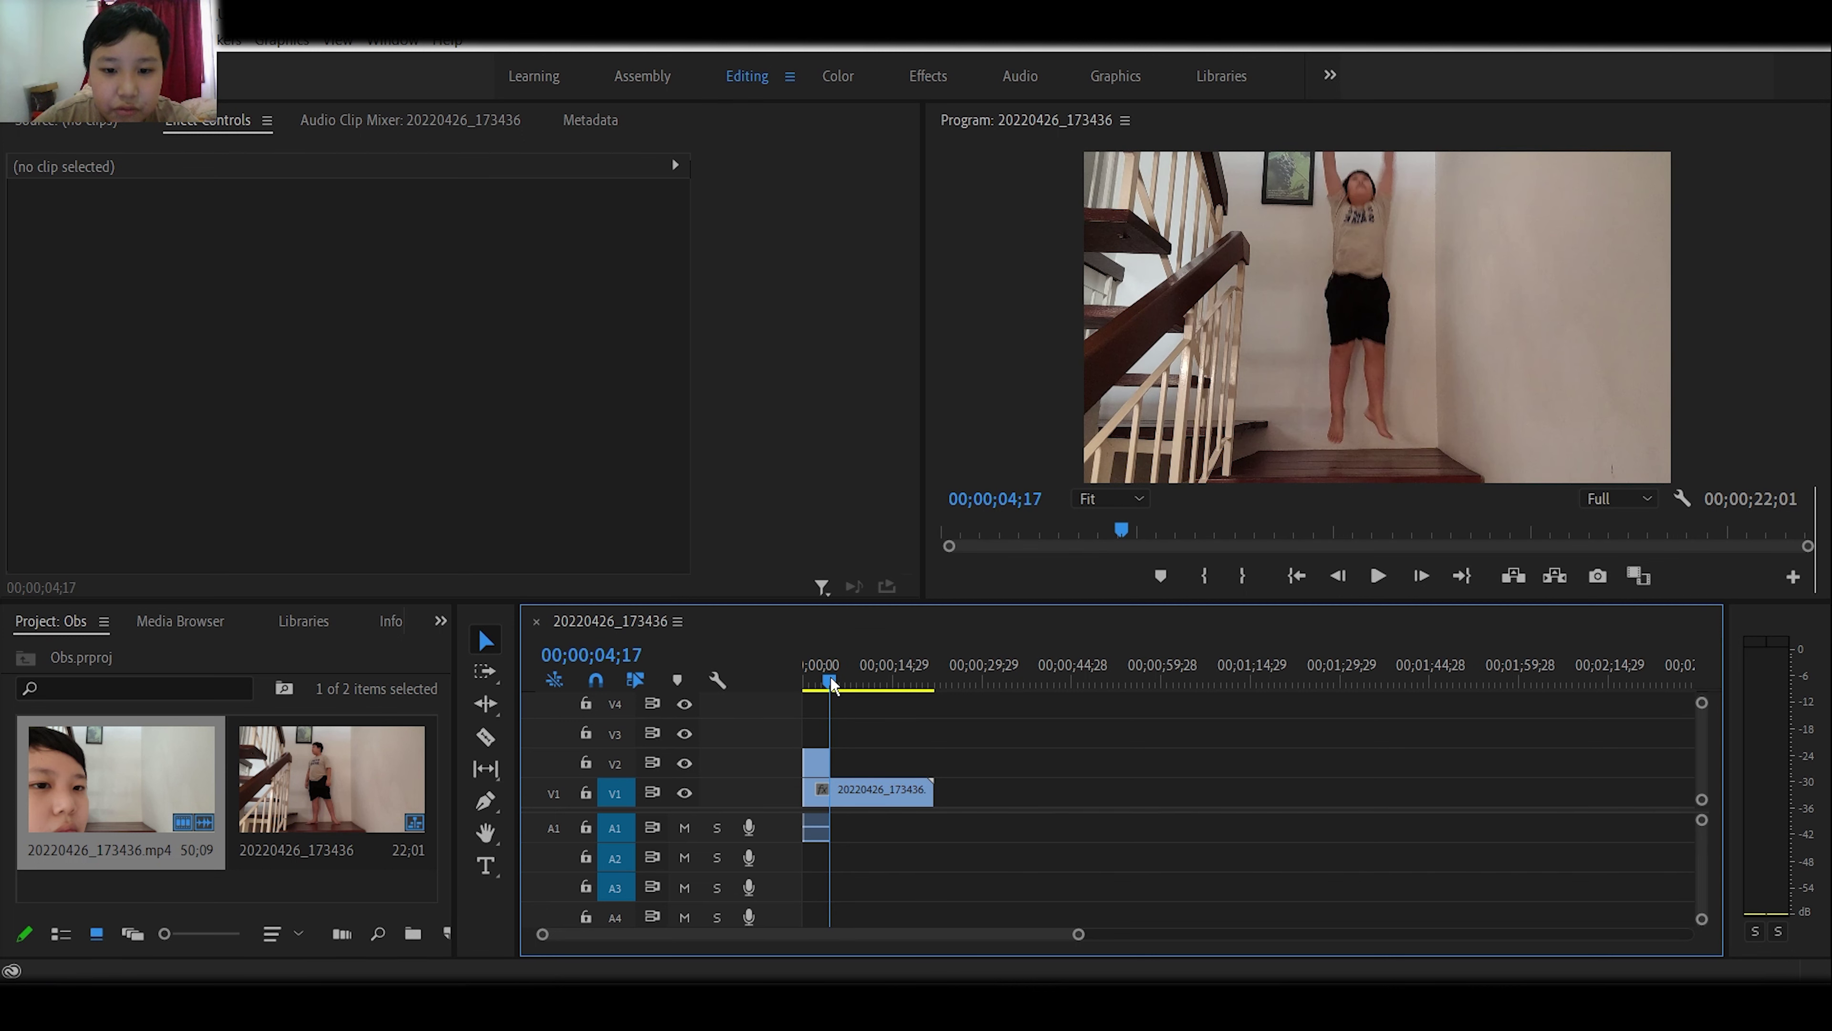
right_click(821, 760)
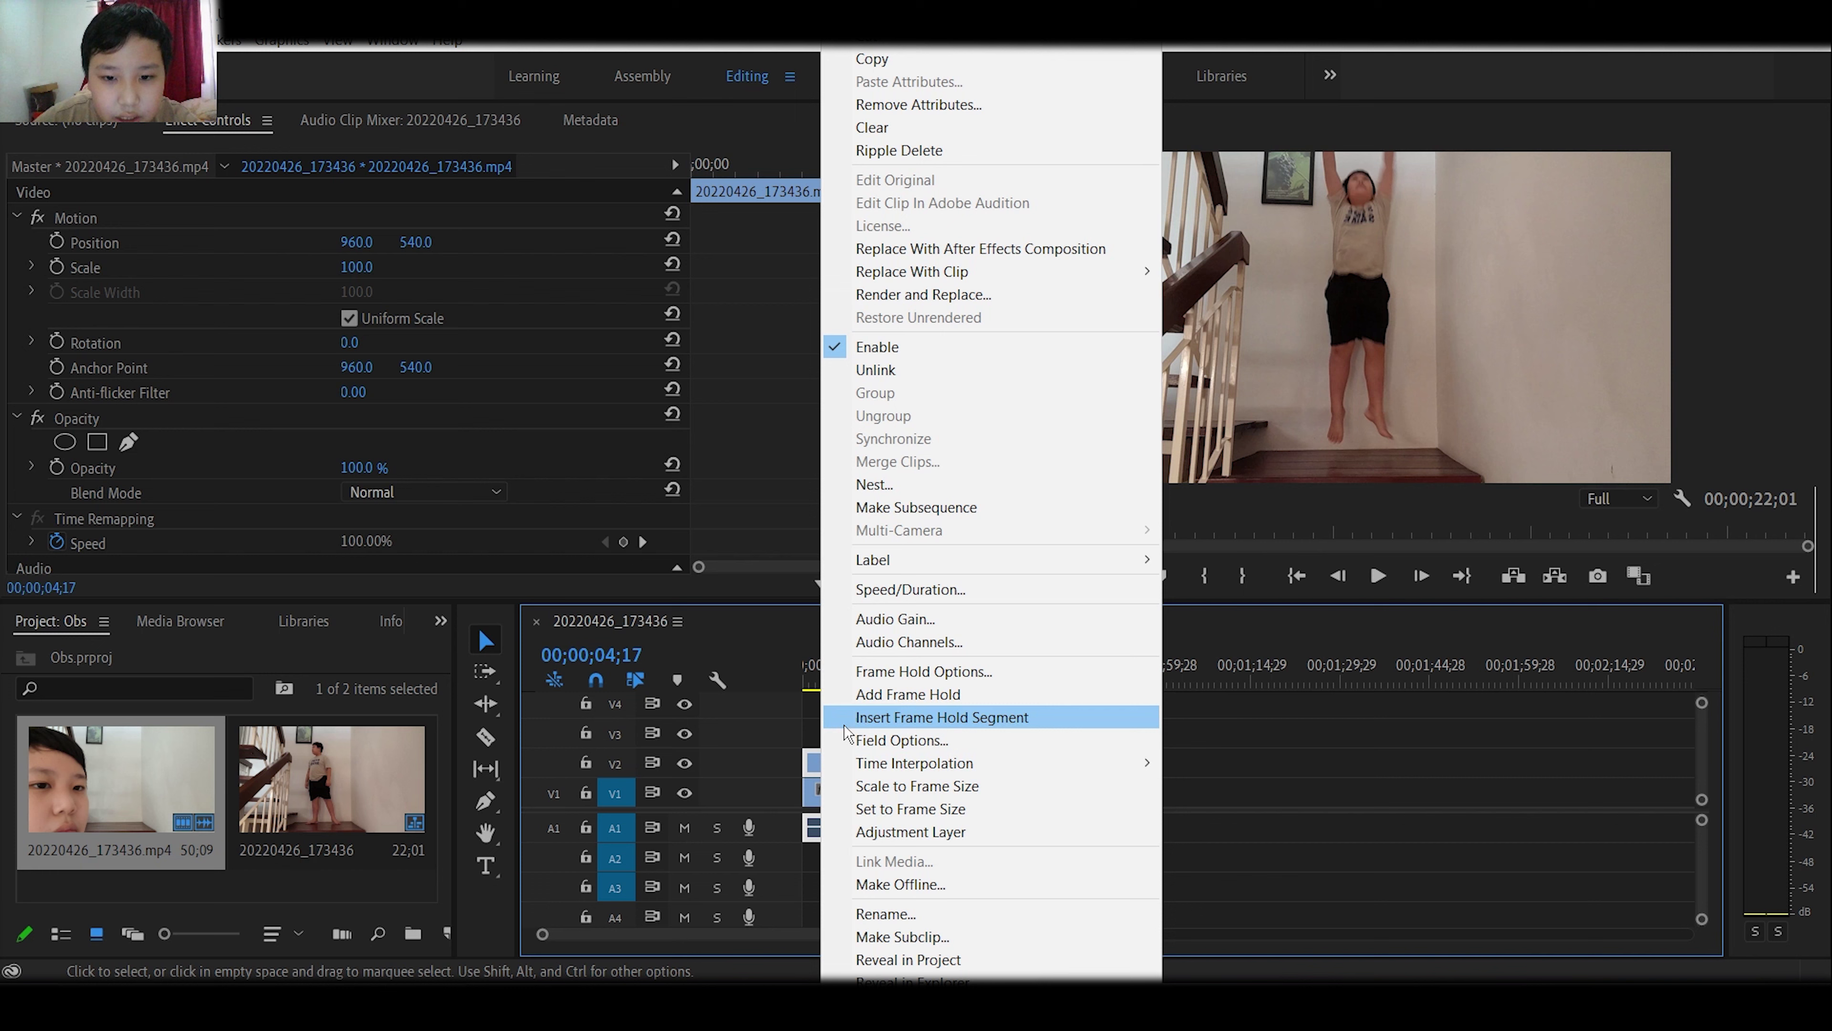
click(858, 700)
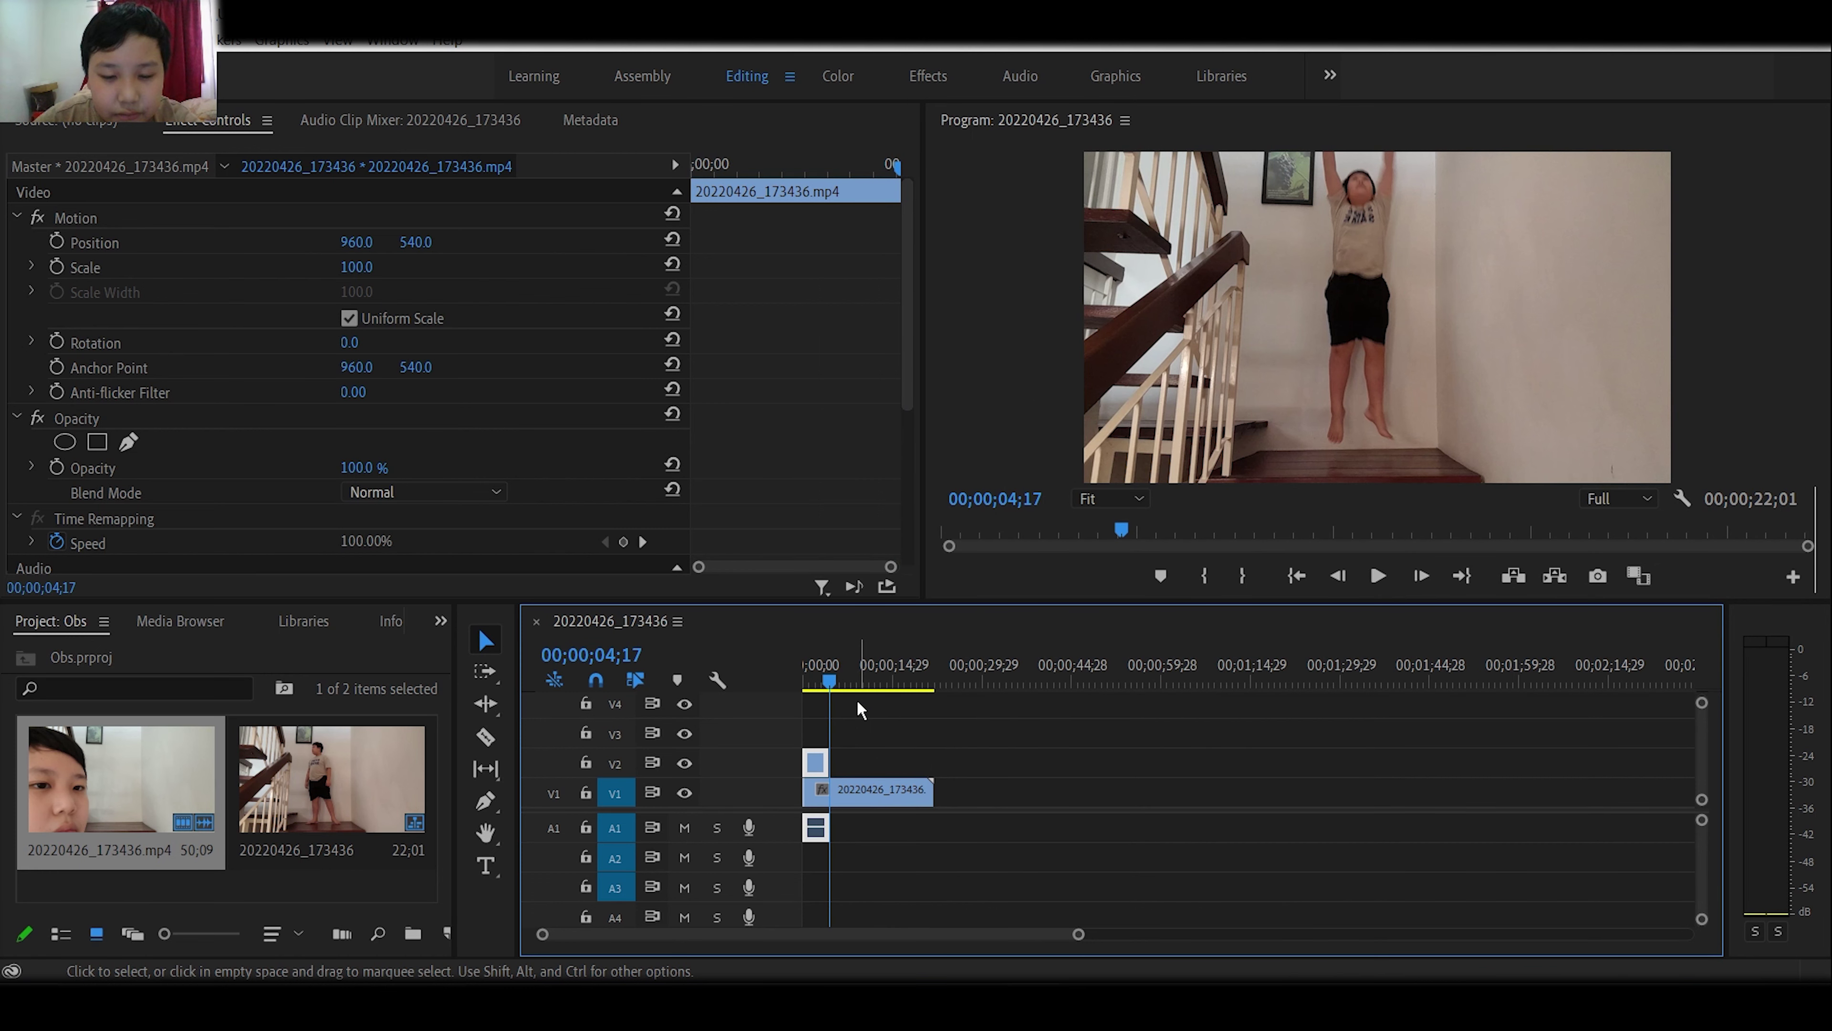
mouse_move(858, 711)
mouse_down()
mouse_move(826, 716)
mouse_move(842, 684)
mouse_up()
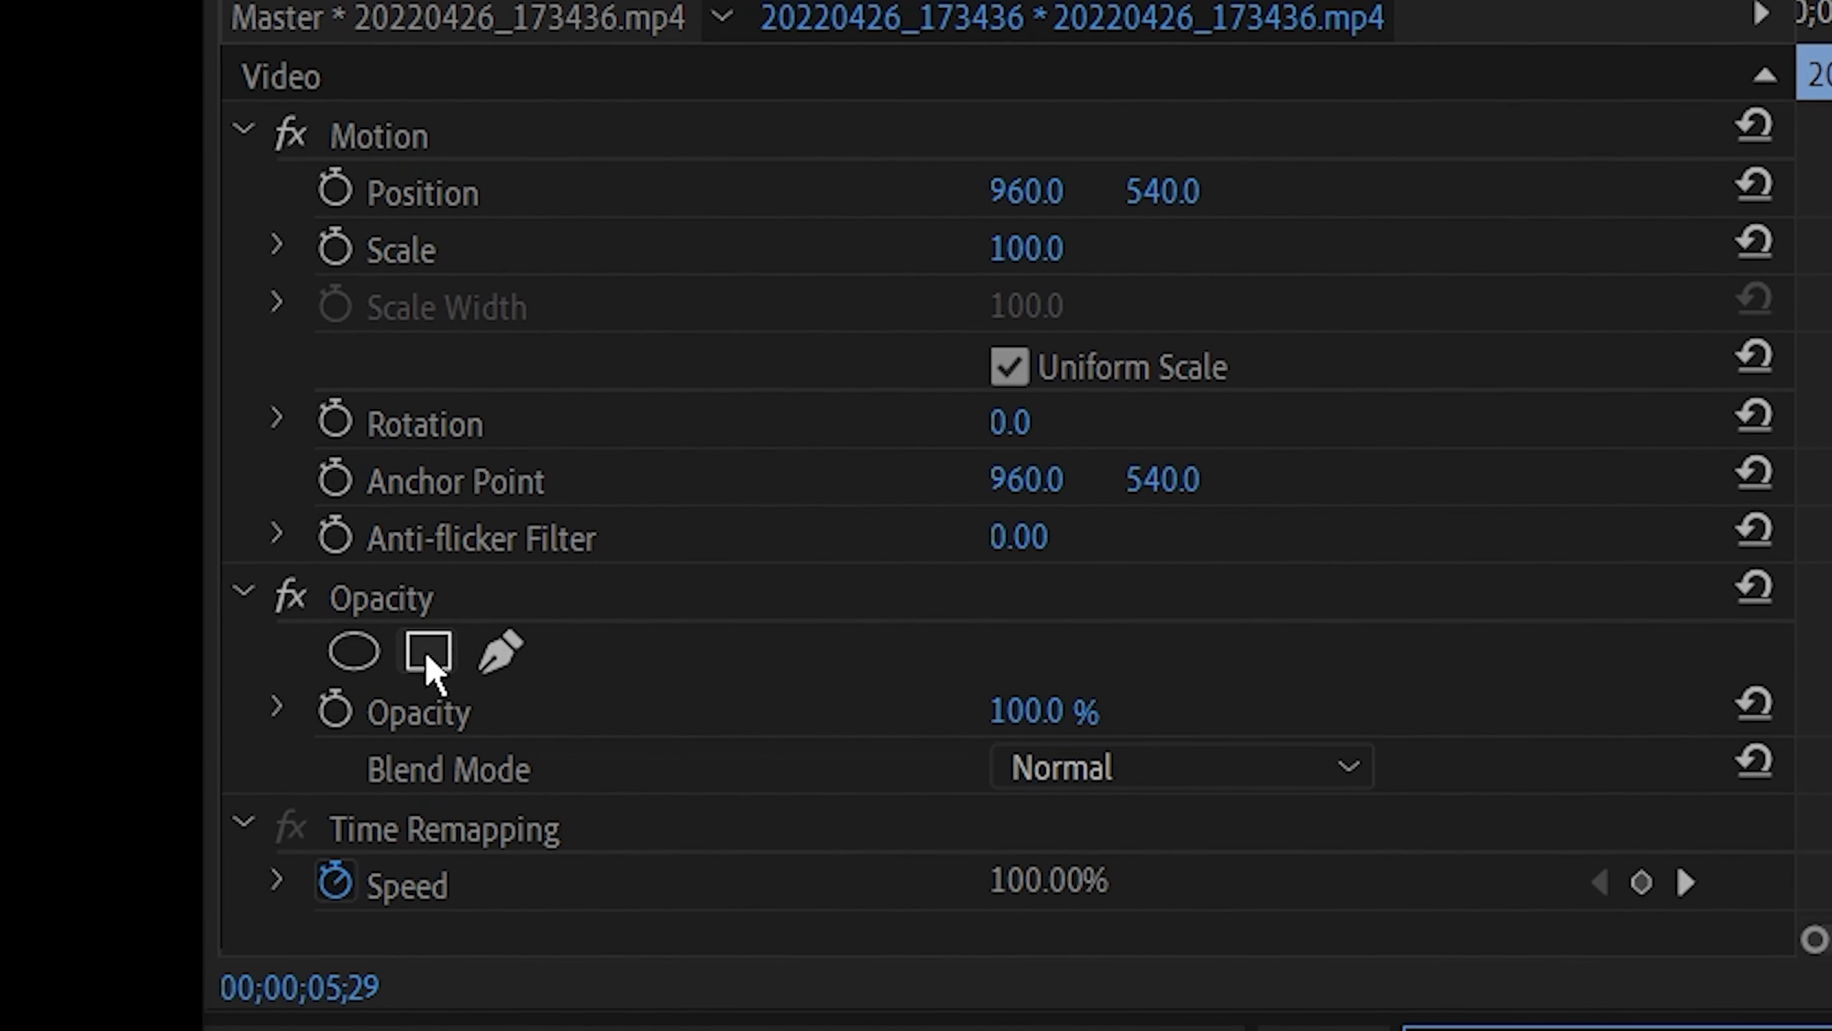
Add a rectangle mask to the frame-hold clip and shape it around the jumper and raised arms.
click(507, 660)
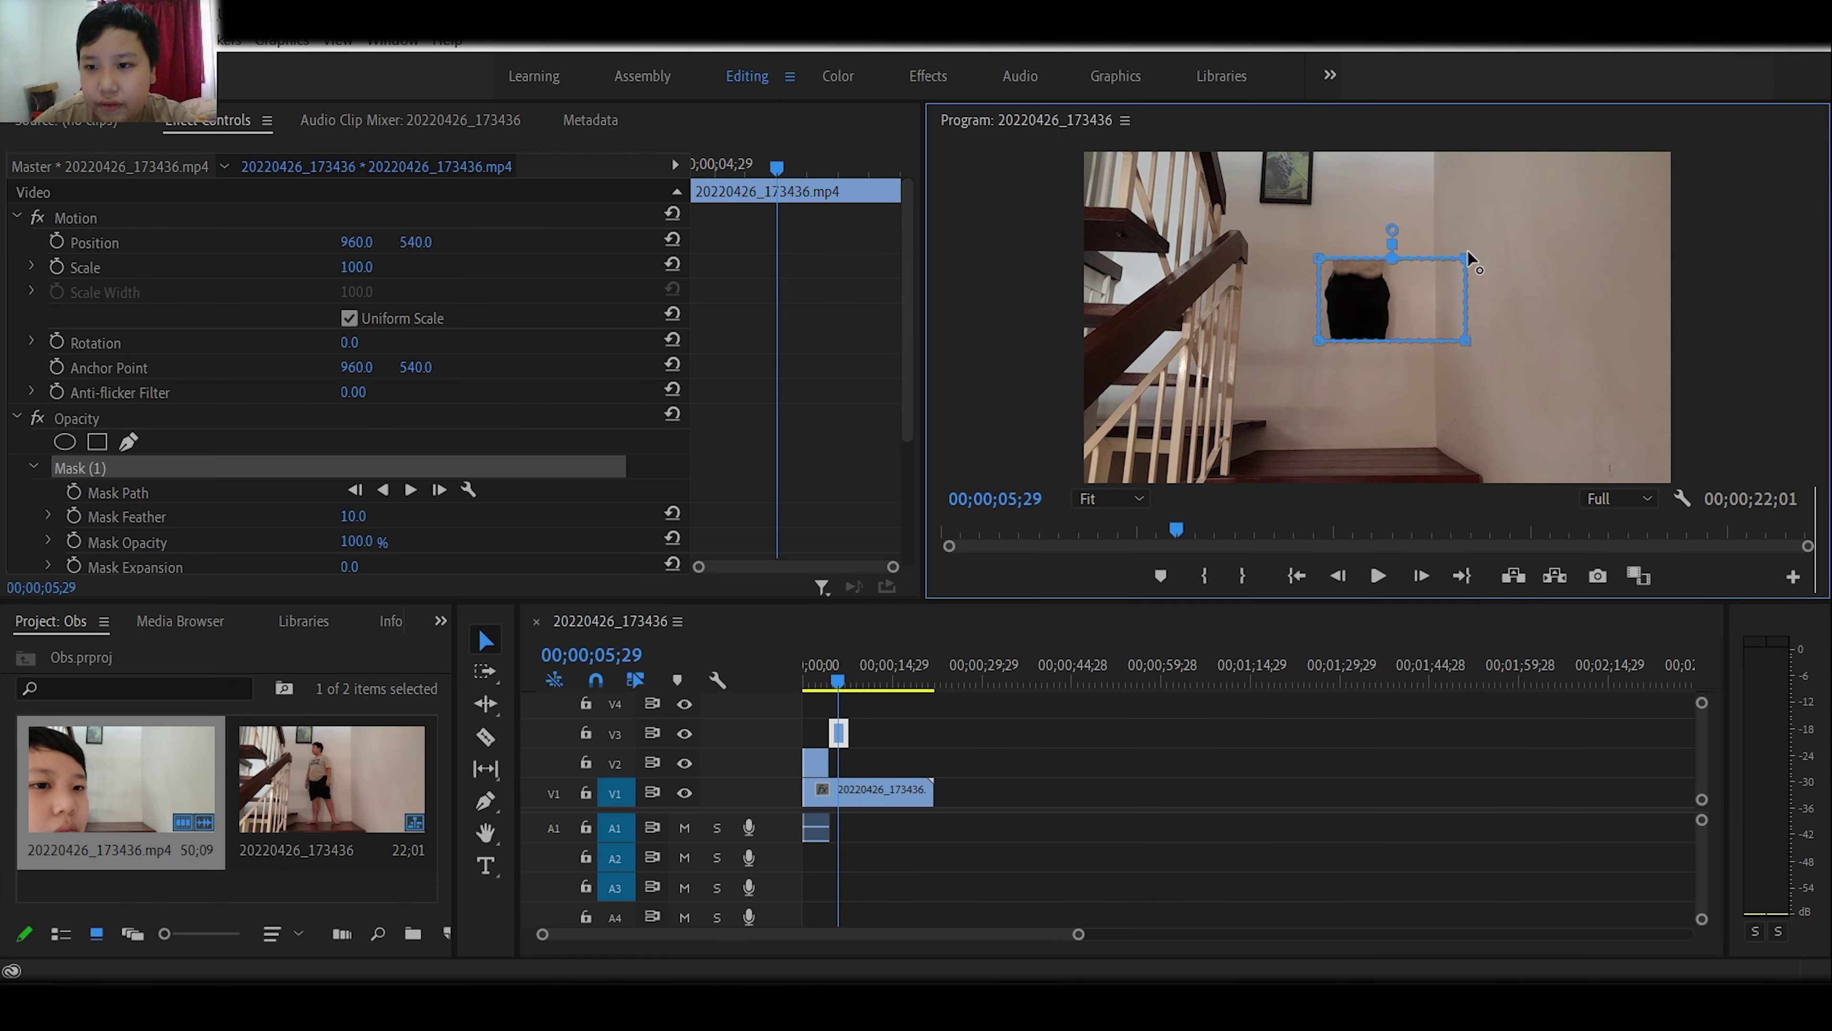
drag(1380, 171, 1394, 114)
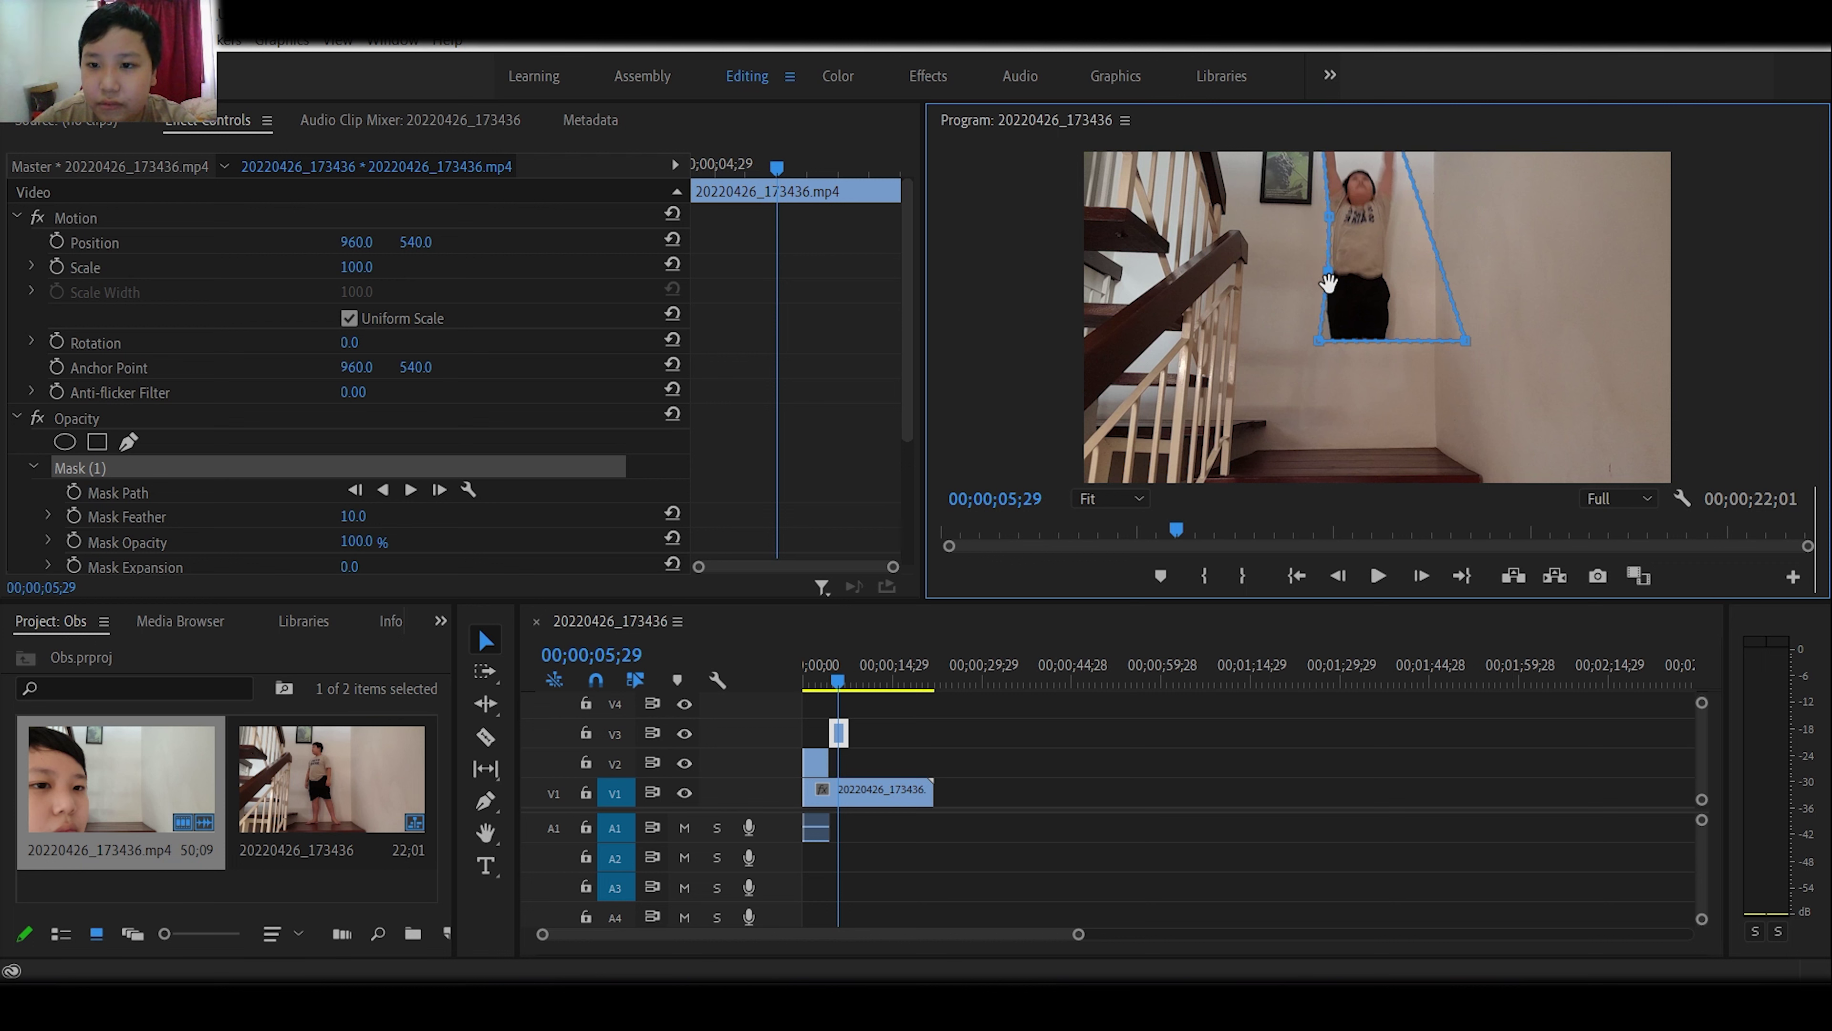
drag(1319, 340, 1328, 338)
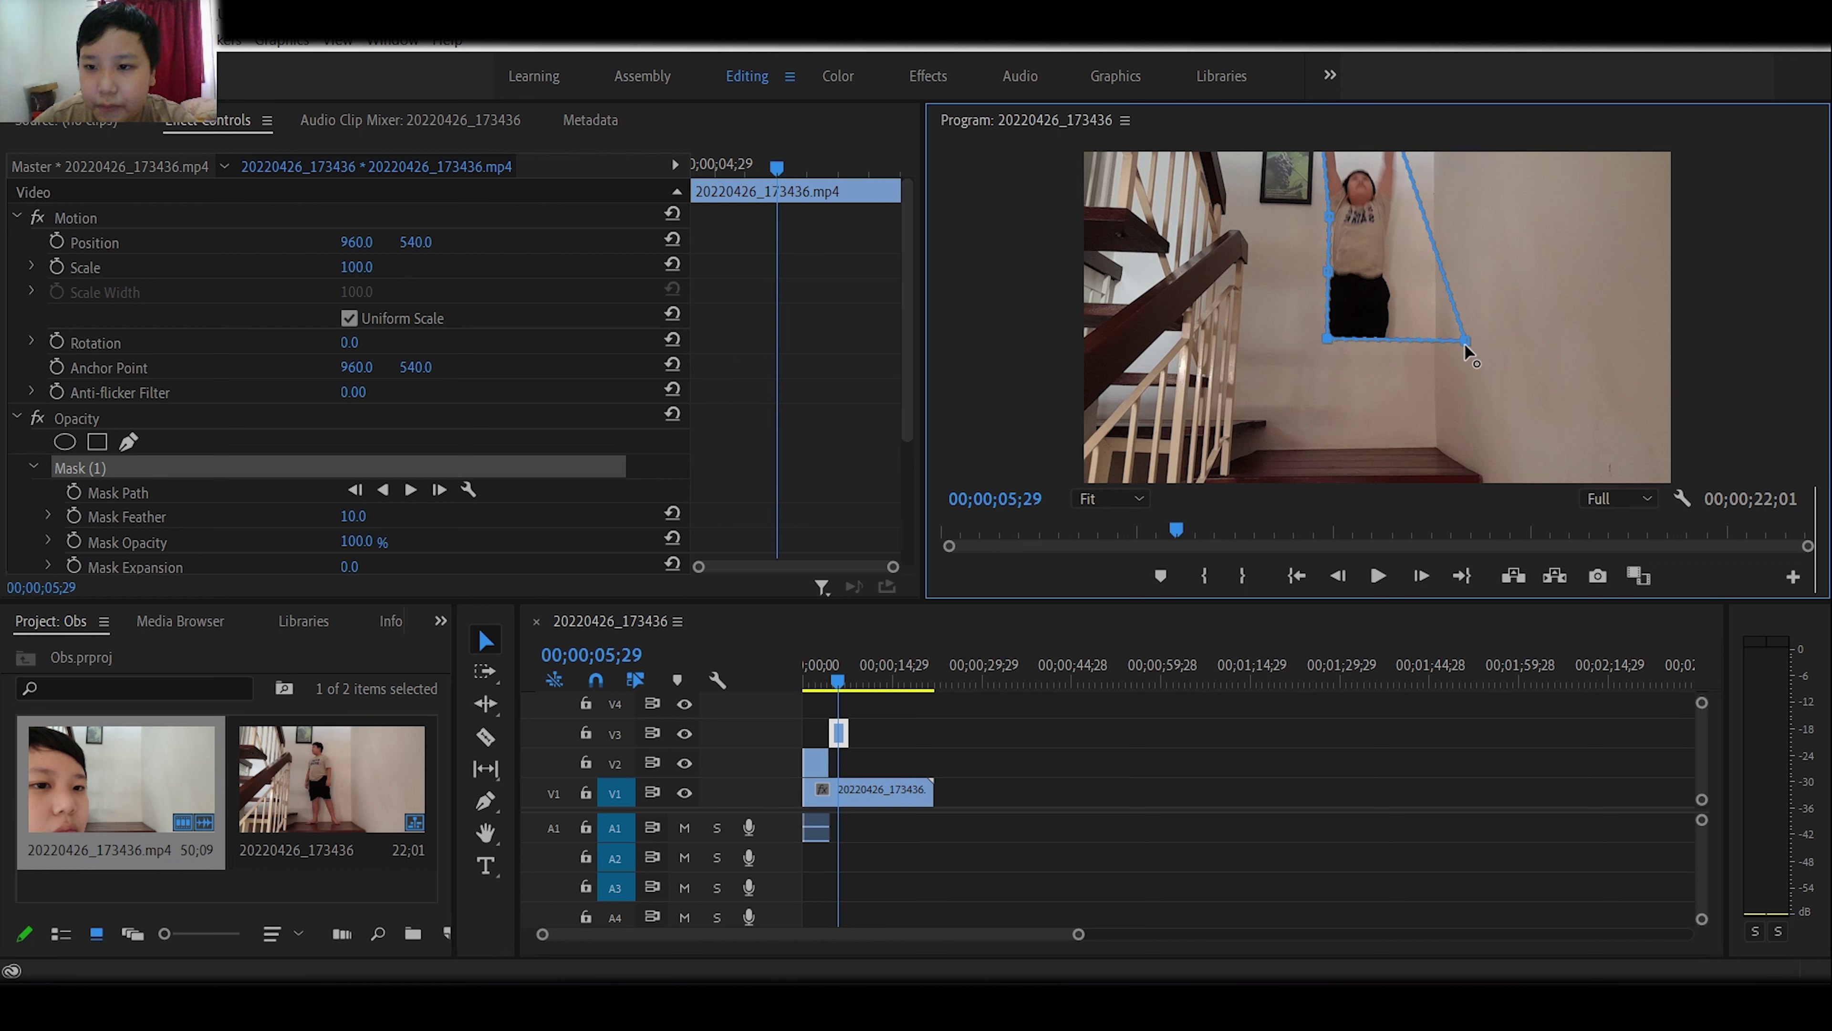
drag(1465, 341, 1331, 449)
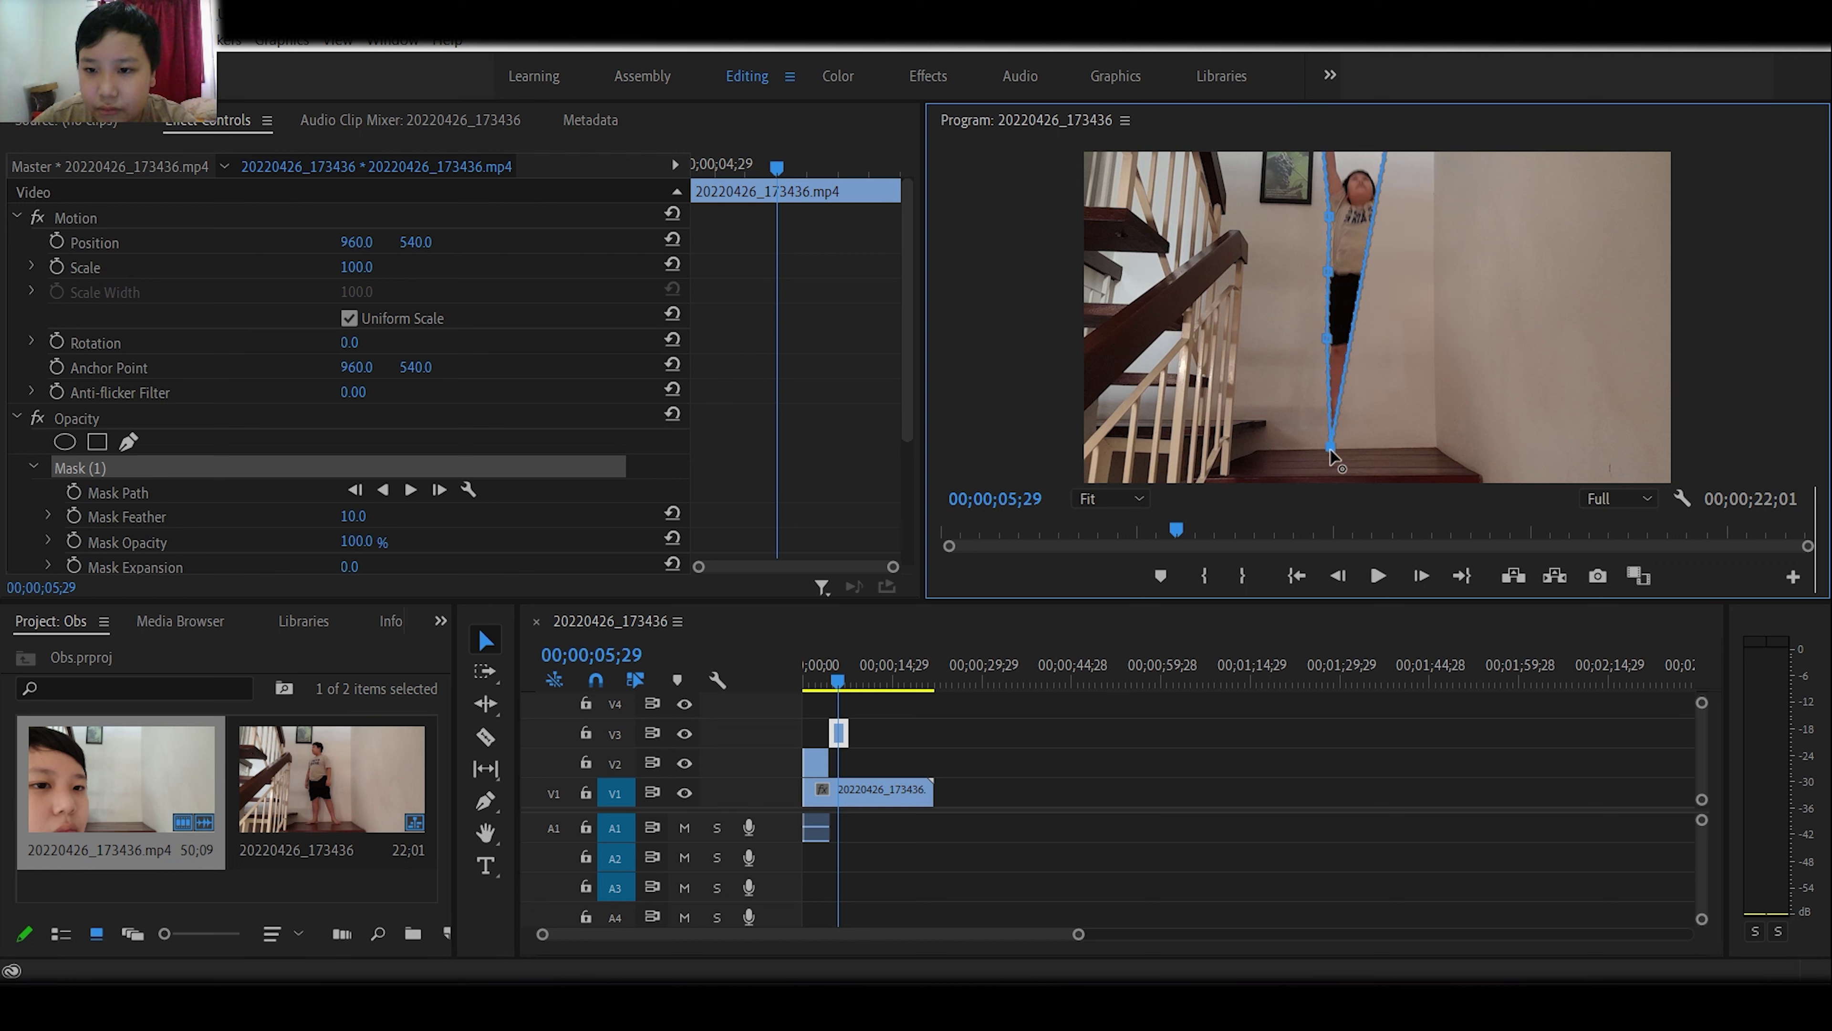
mouse_move(1340, 359)
mouse_down()
mouse_move(1342, 383)
mouse_move(1342, 361)
mouse_up()
drag(1332, 448, 1394, 442)
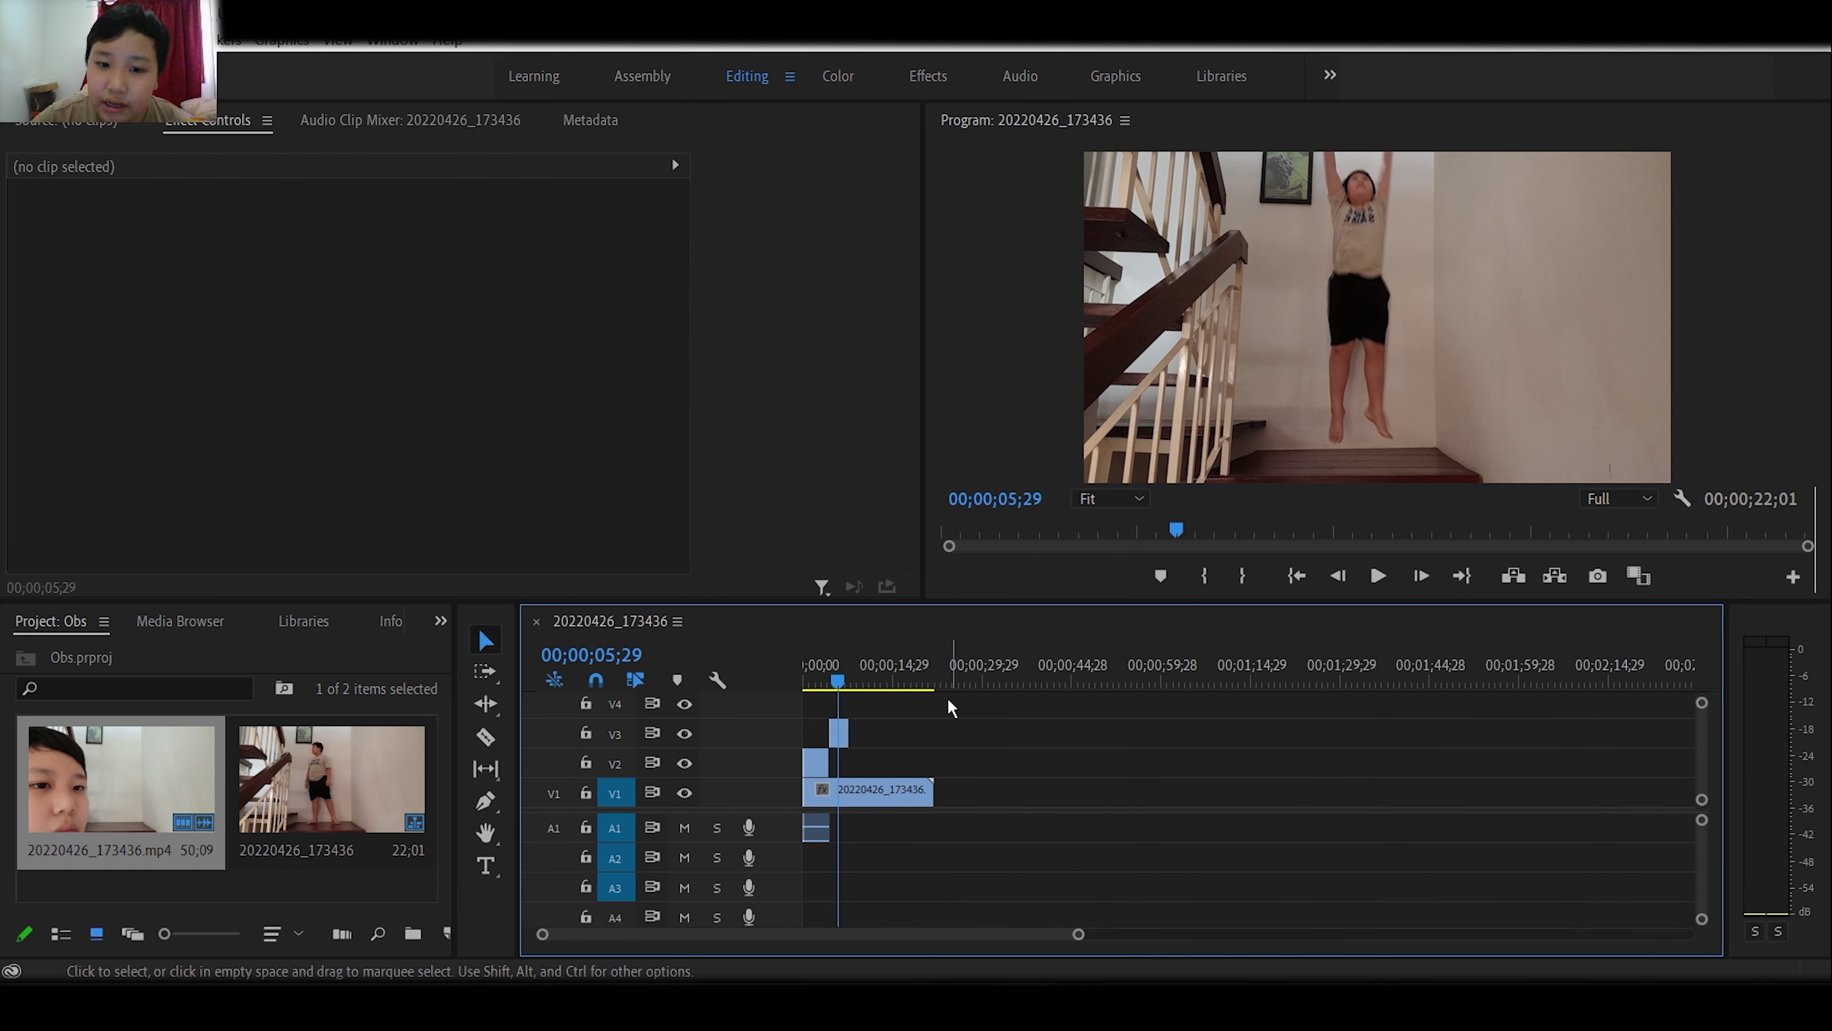
Nest the masked V3 clip as 'Nested Sequence 01'.
right_click(837, 732)
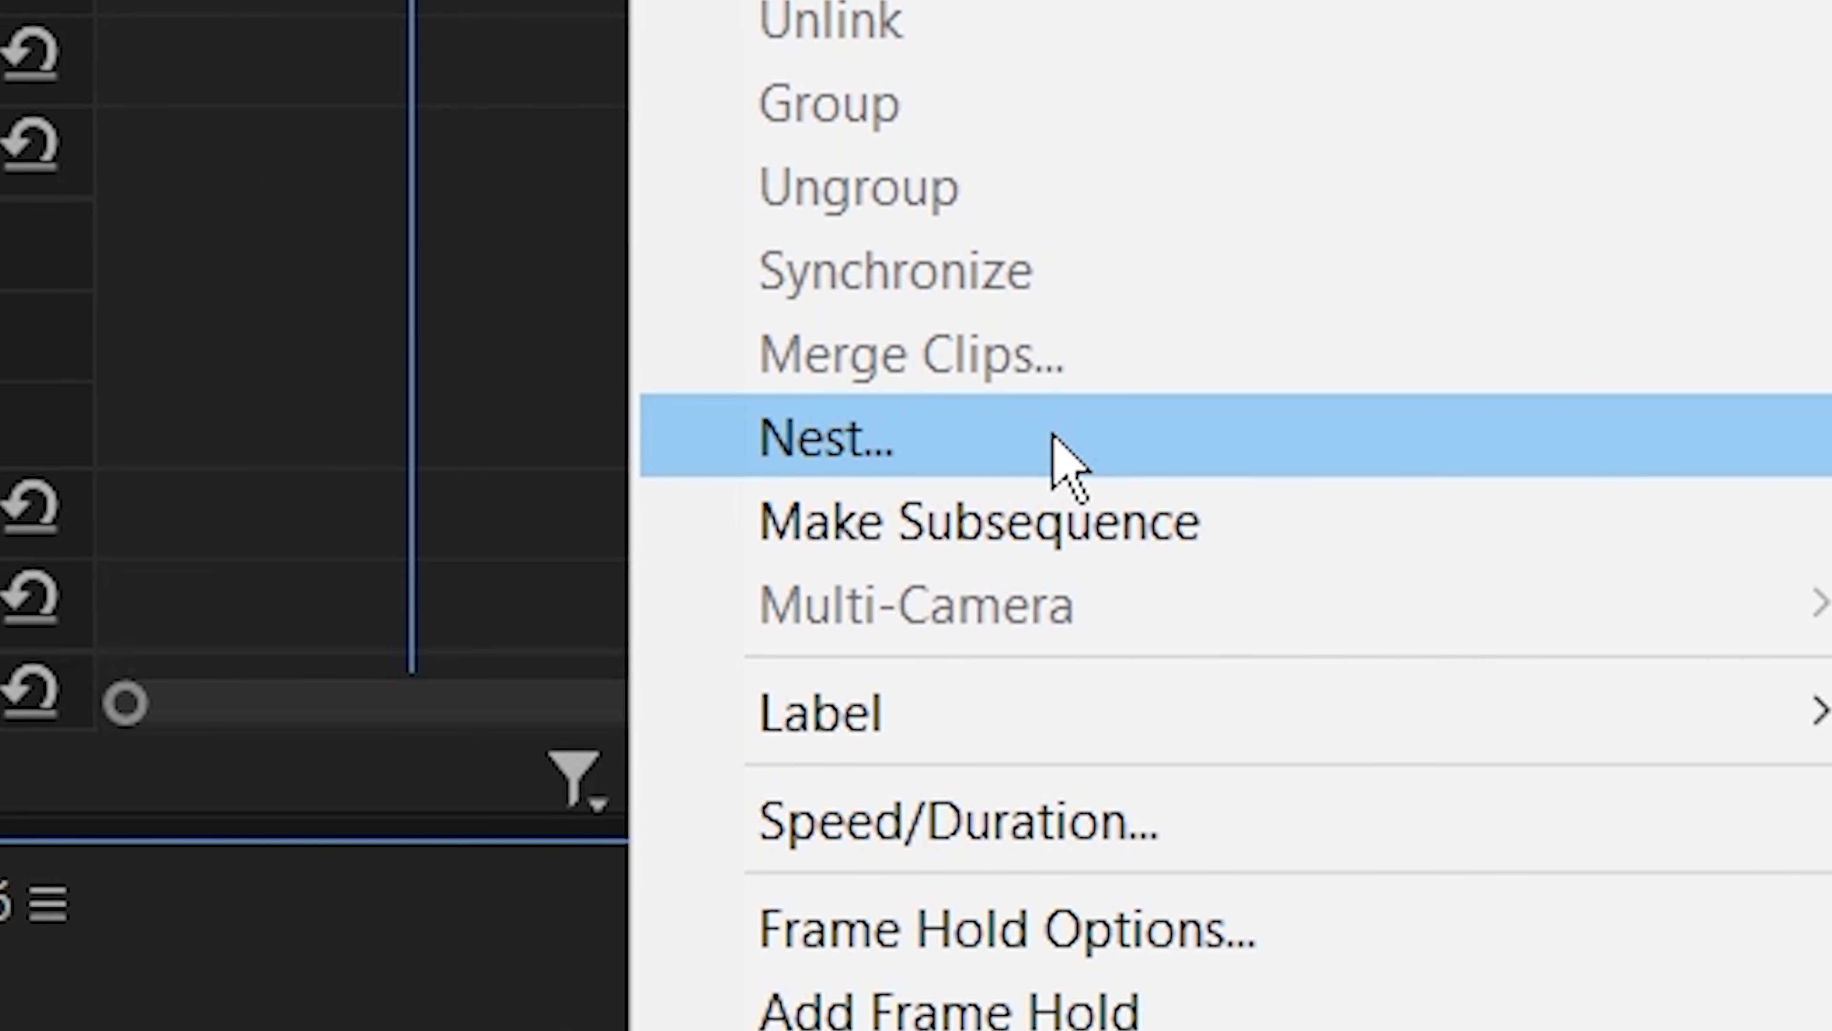
click(1152, 423)
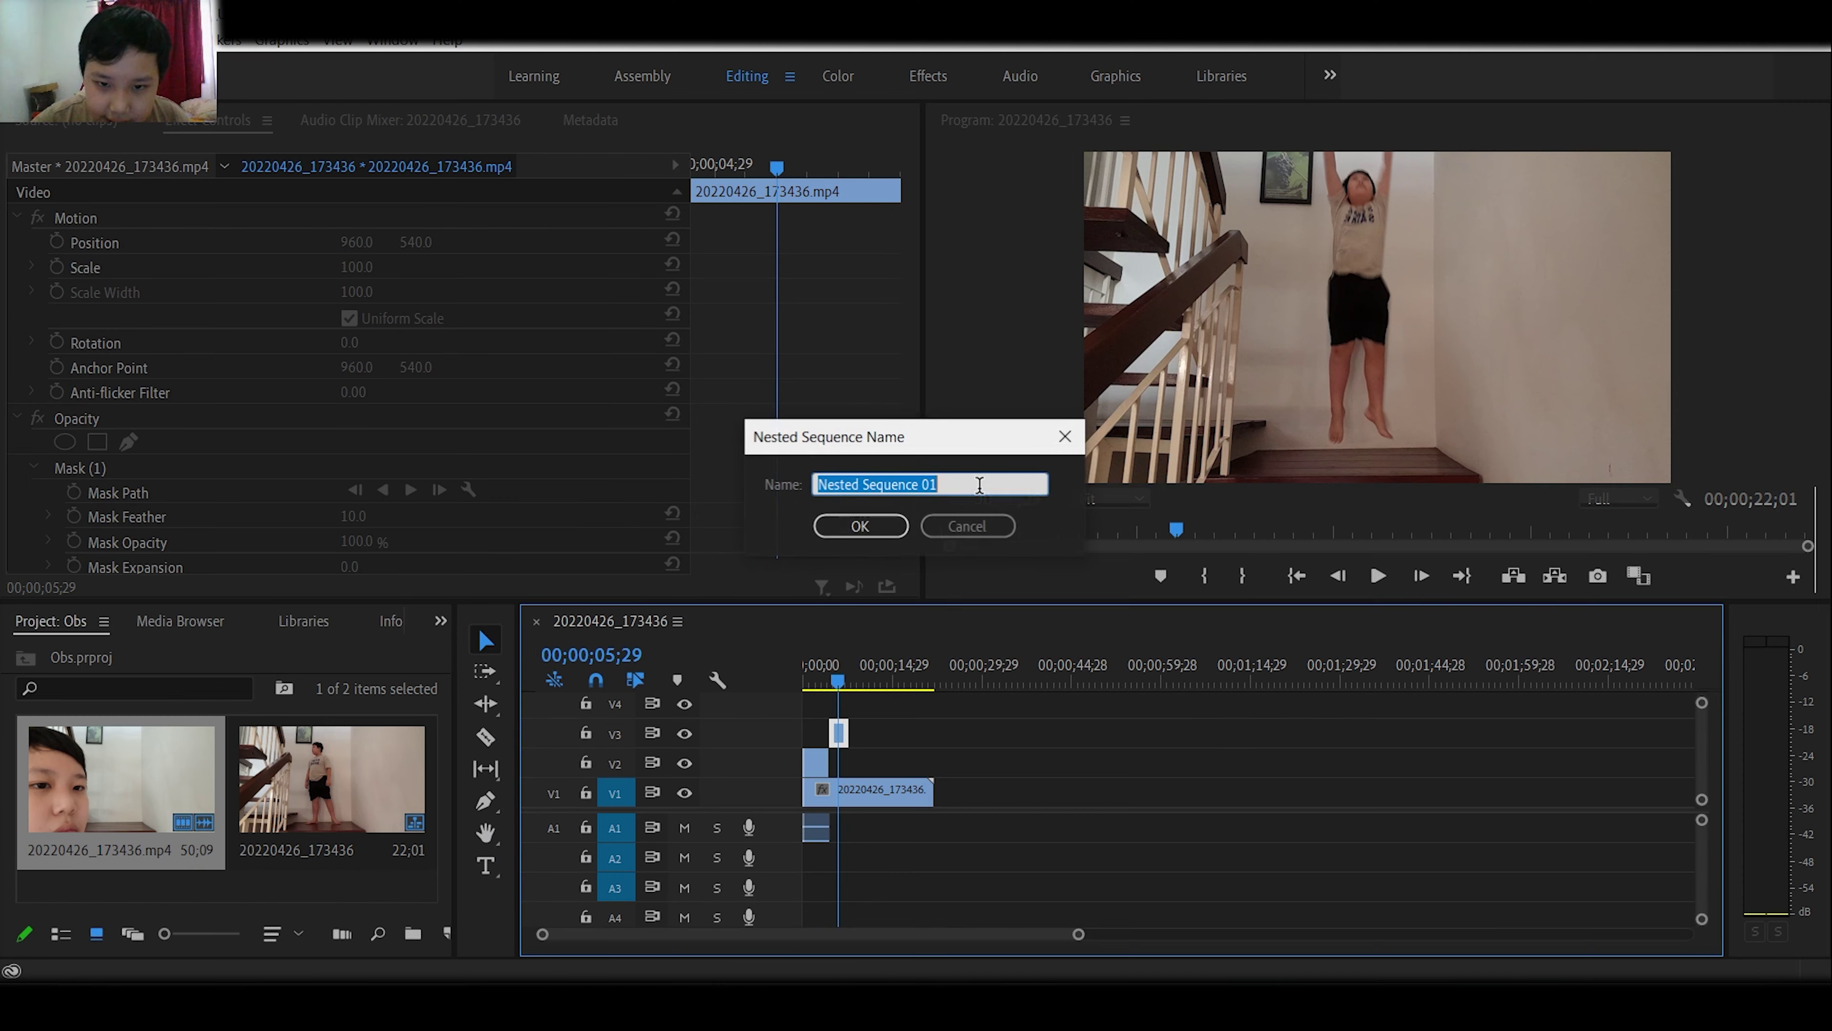
click(860, 522)
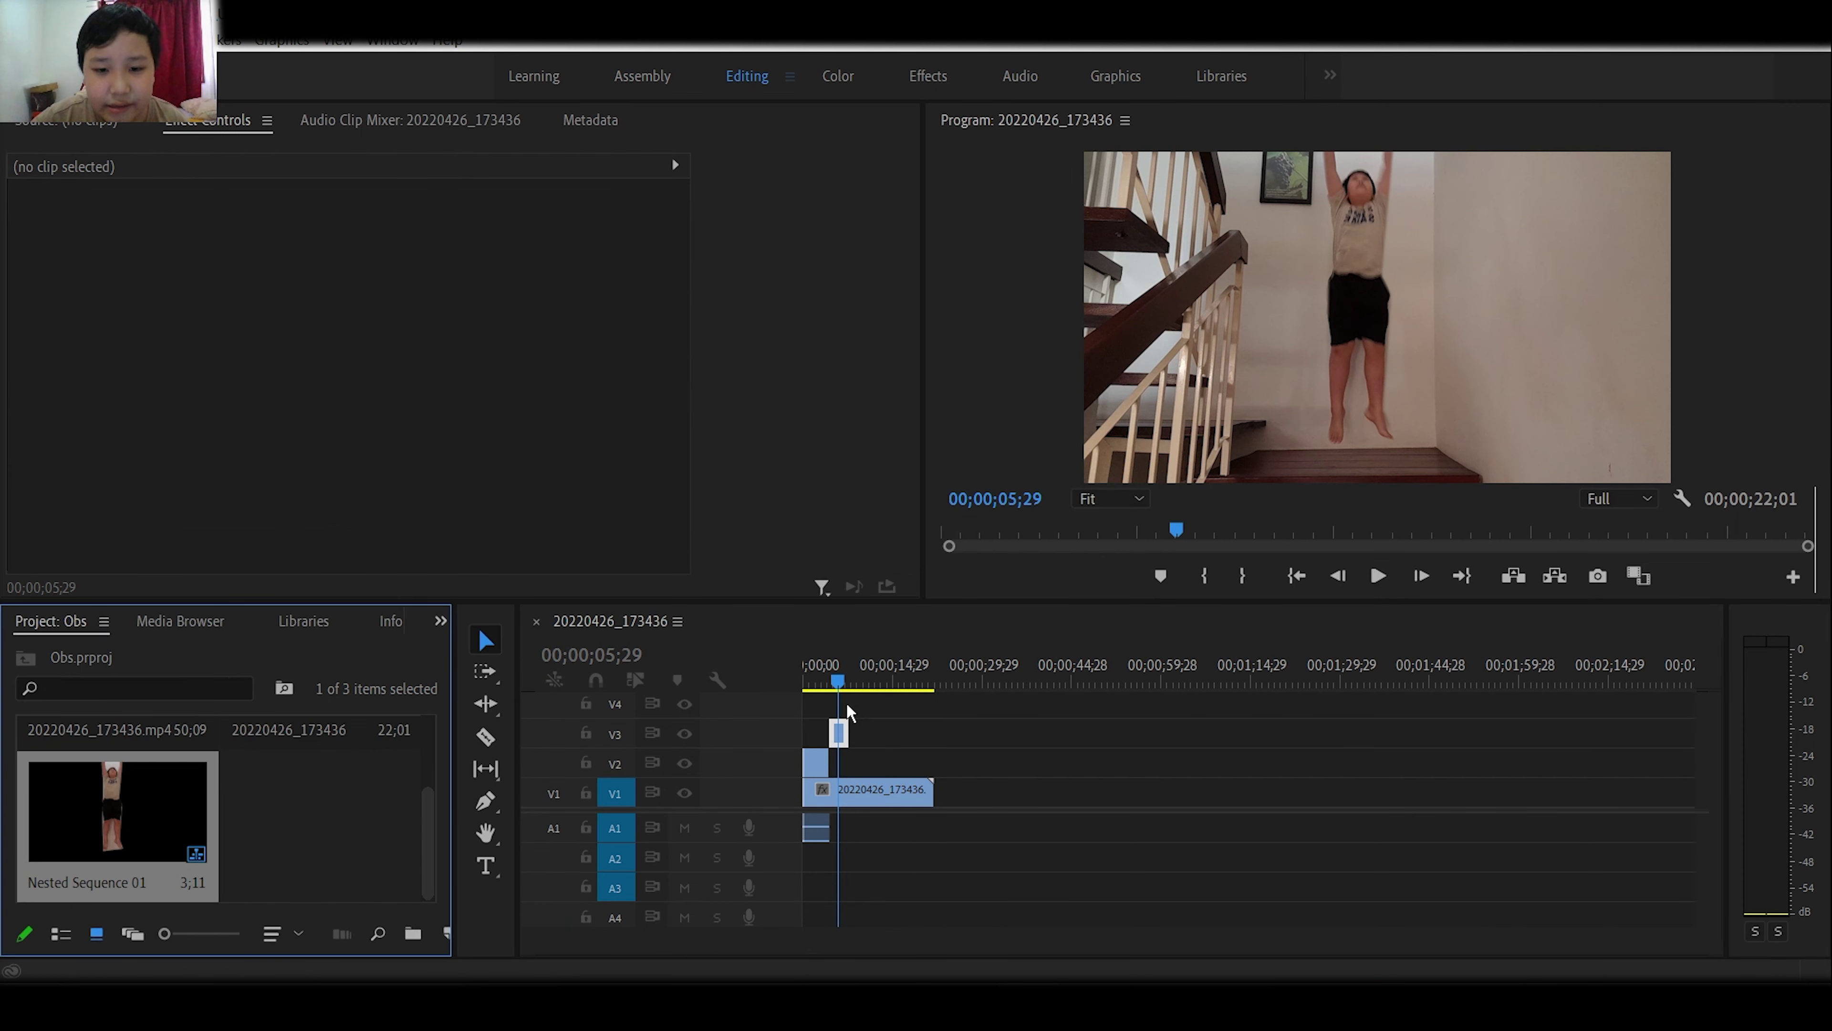
drag(840, 691, 833, 692)
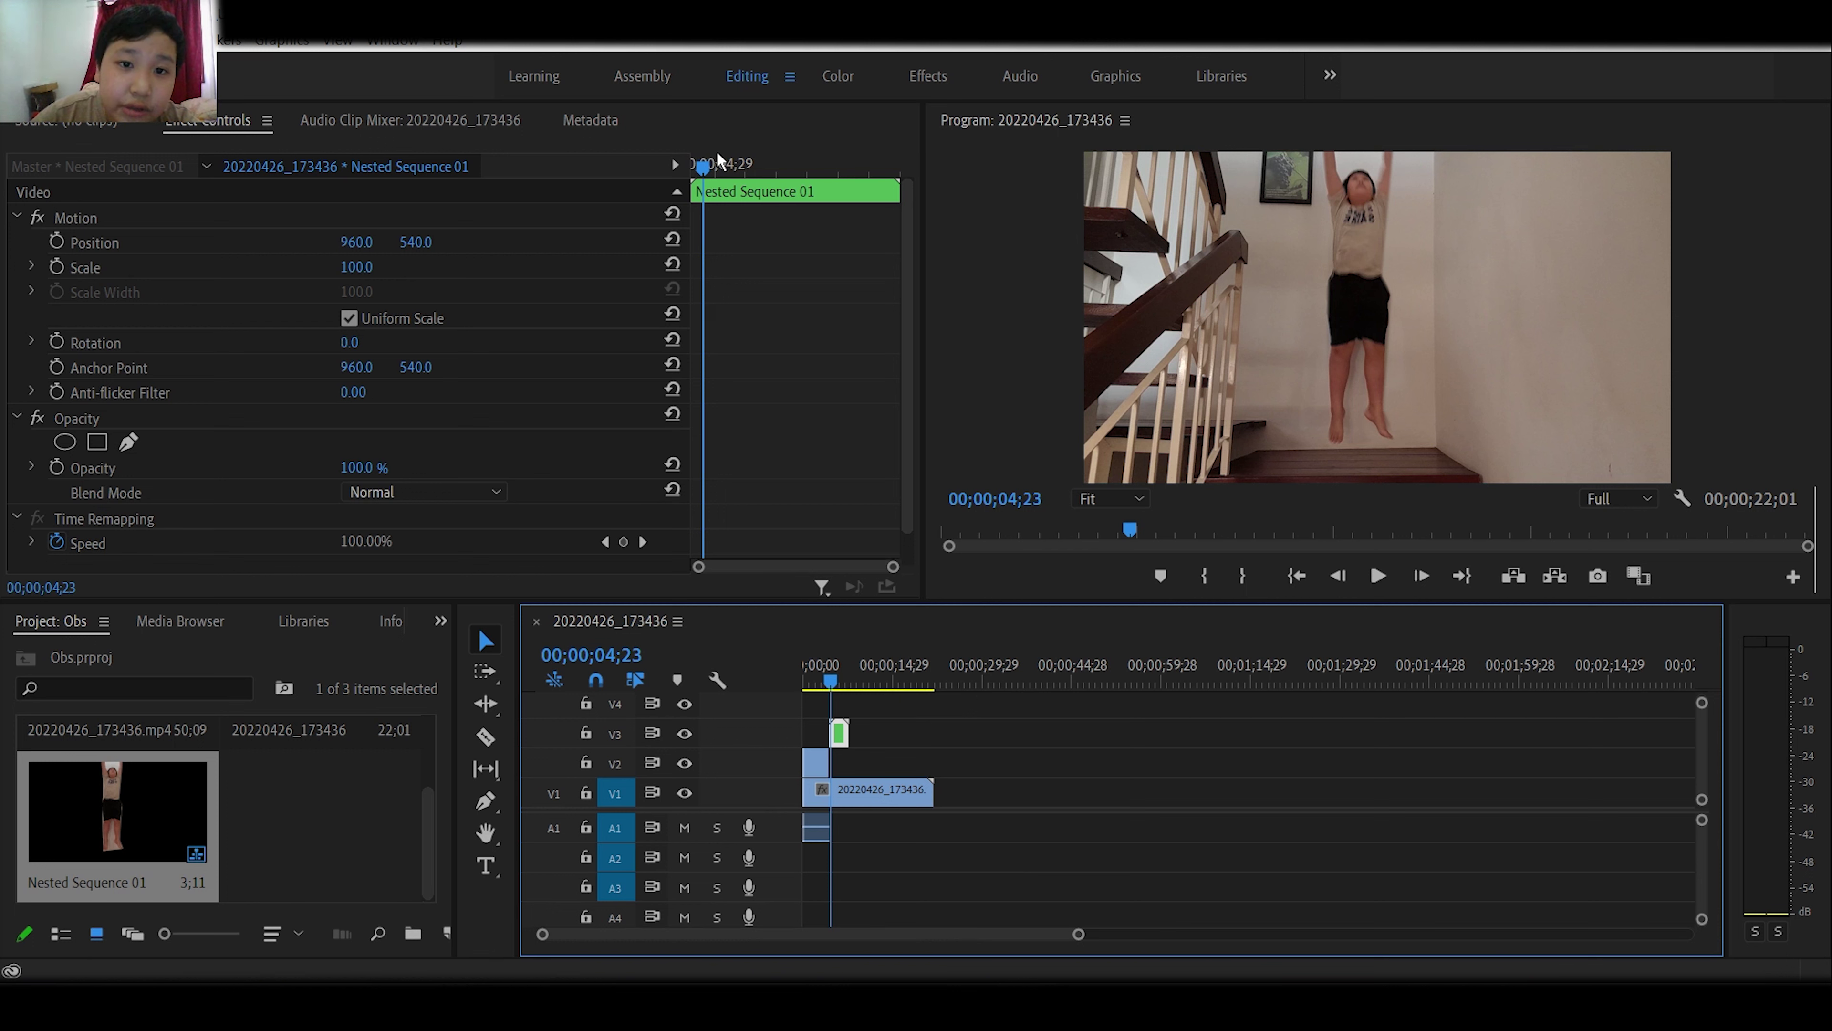
Bring the Effects panel forward and search it for 'transfo' to find Transform.
click(694, 166)
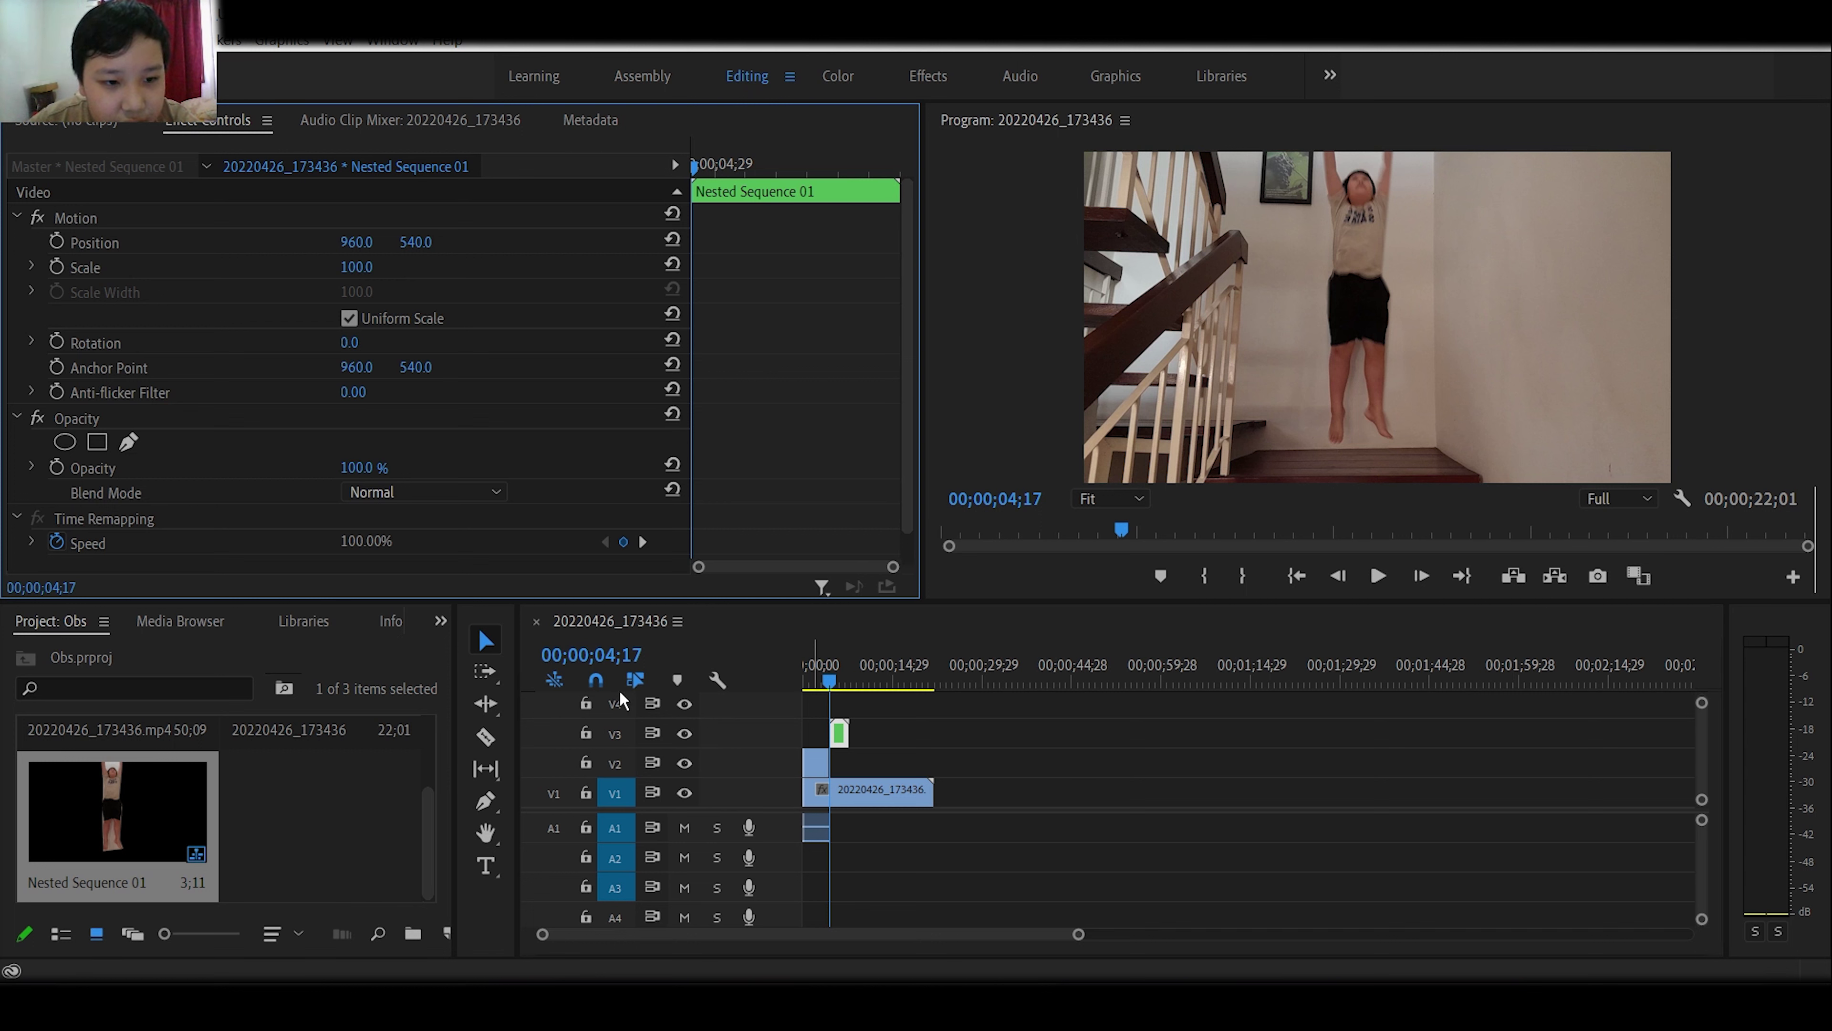
click(368, 625)
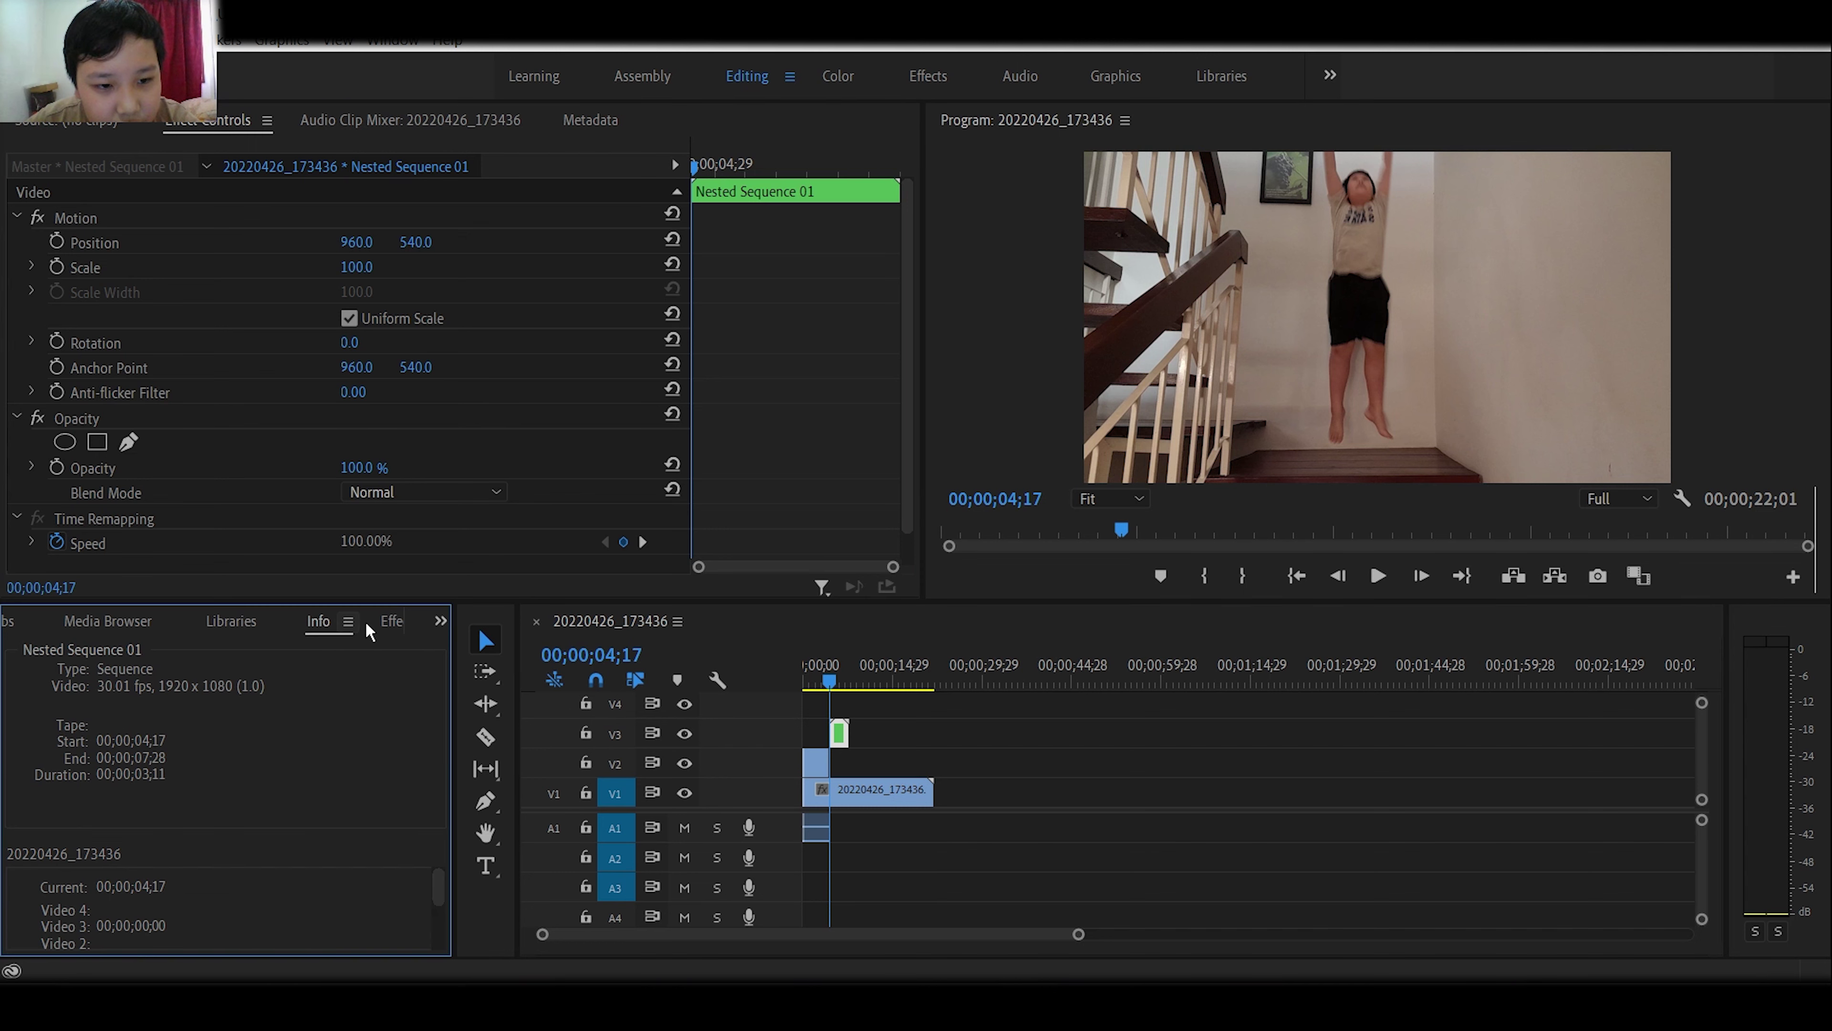
click(387, 620)
drag(388, 627, 65, 622)
click(124, 651)
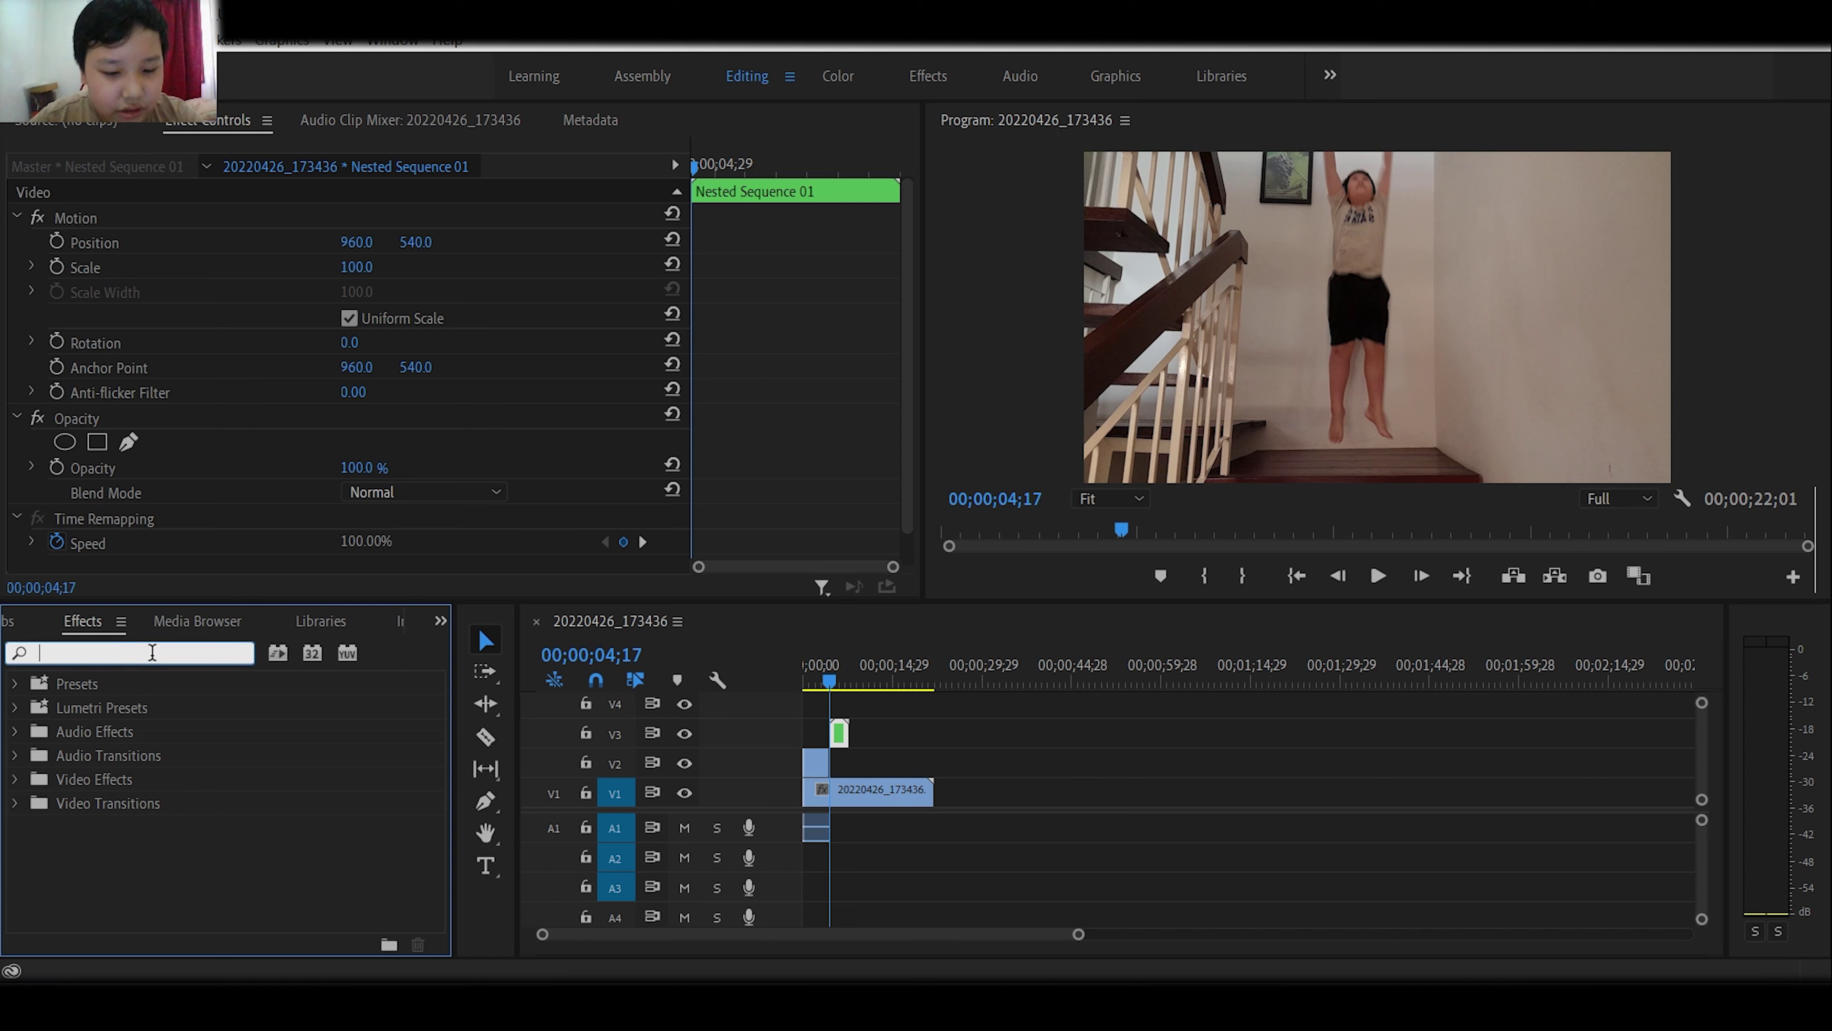
text(transfo)
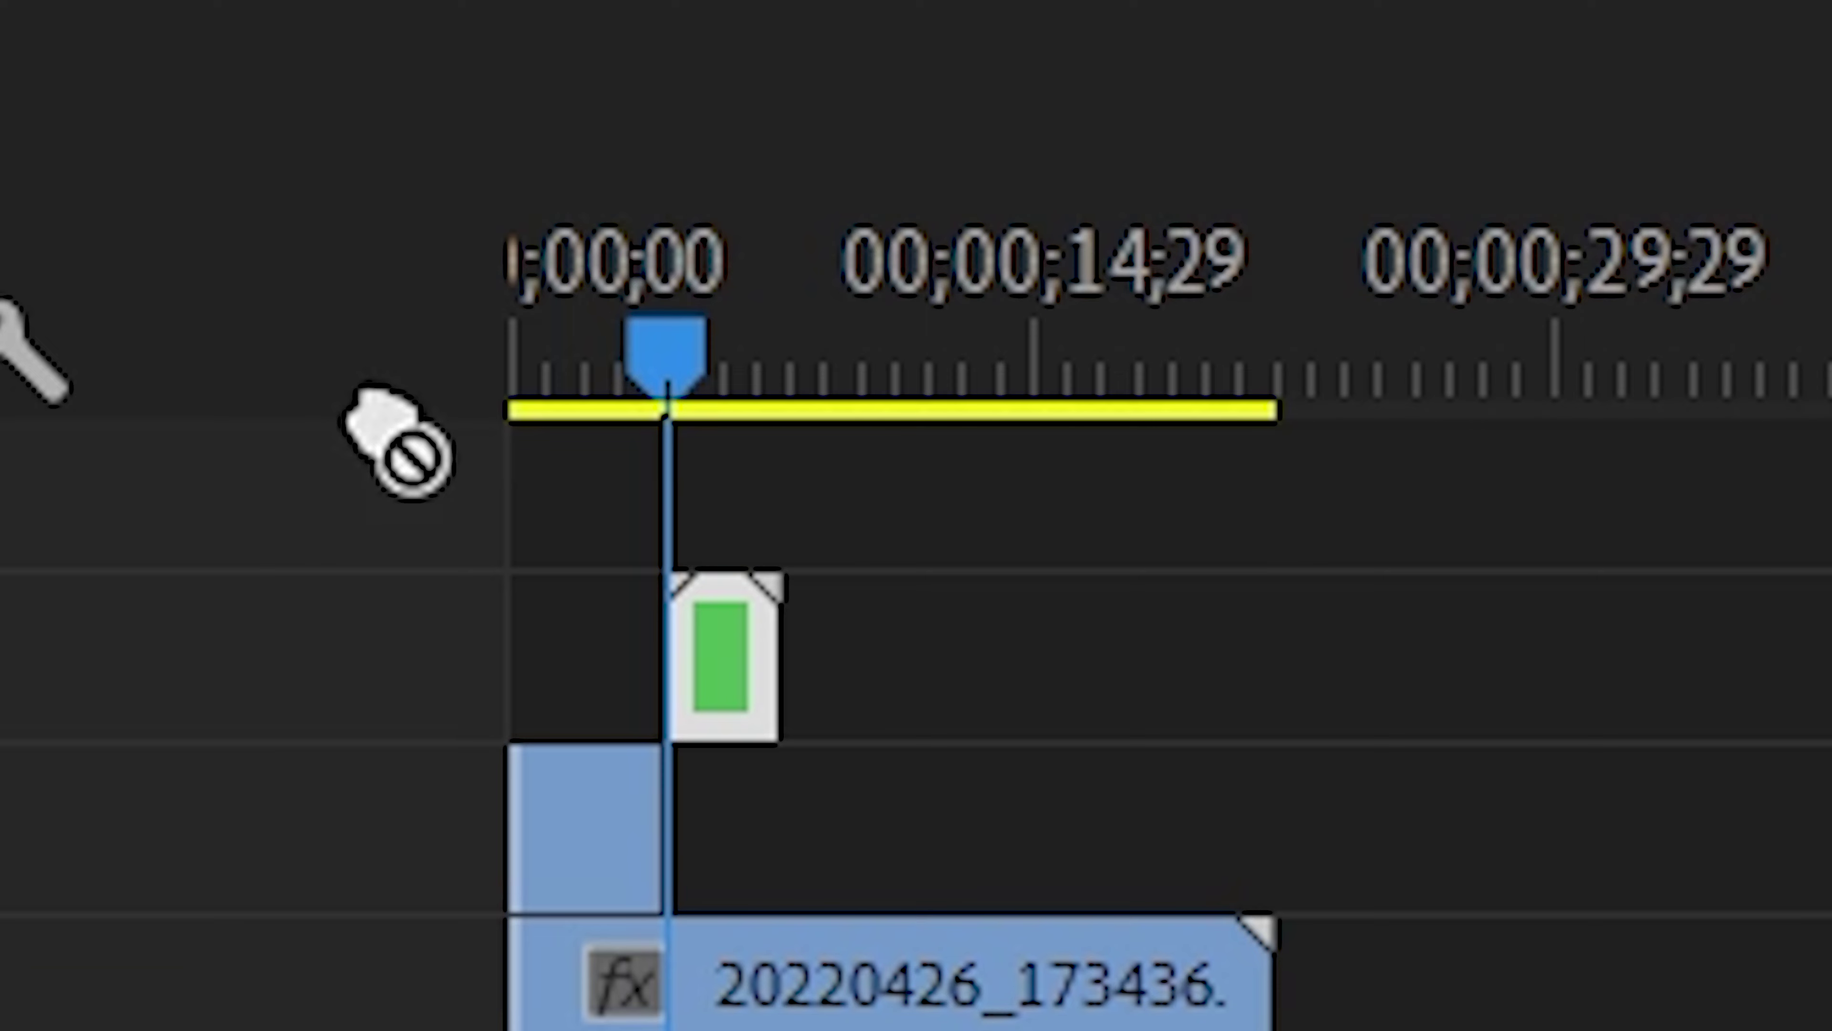
Apply Transform to the nested clip, disable composition shutter angle, and set Shutter Angle to 180.
drag(400, 450, 728, 444)
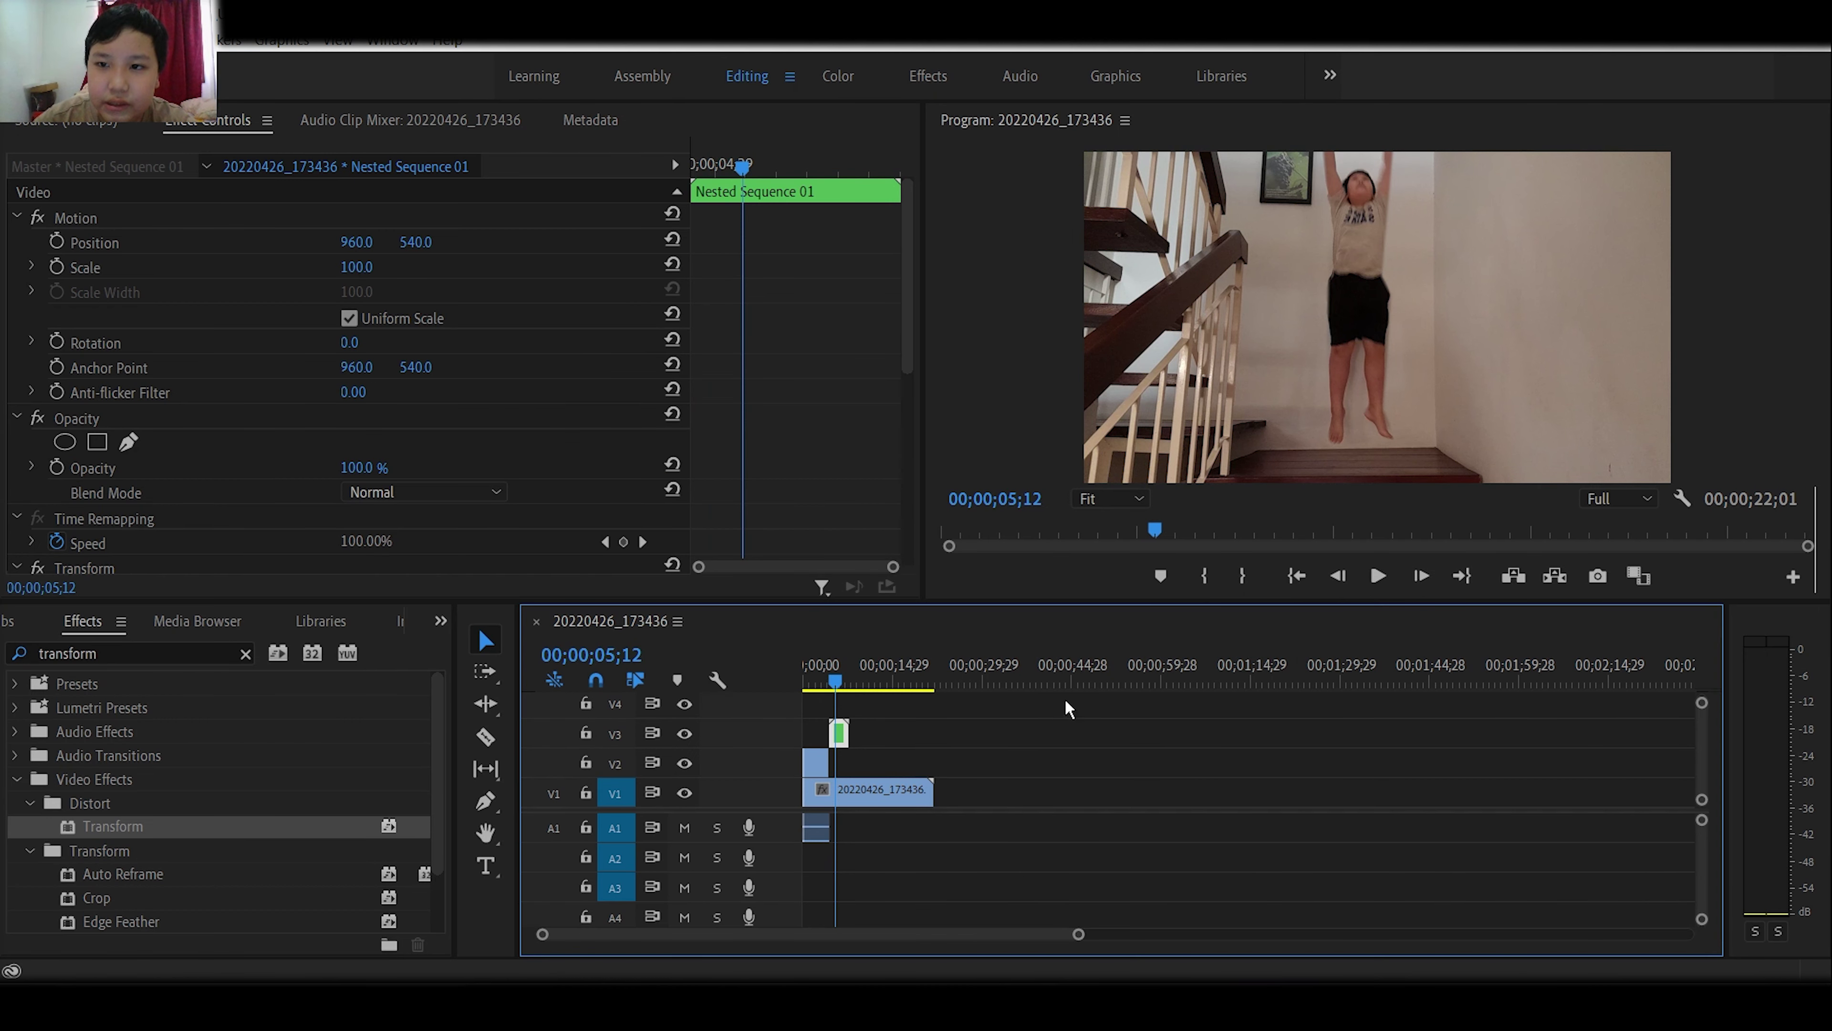
click(828, 675)
scroll(144, 230, down, 5)
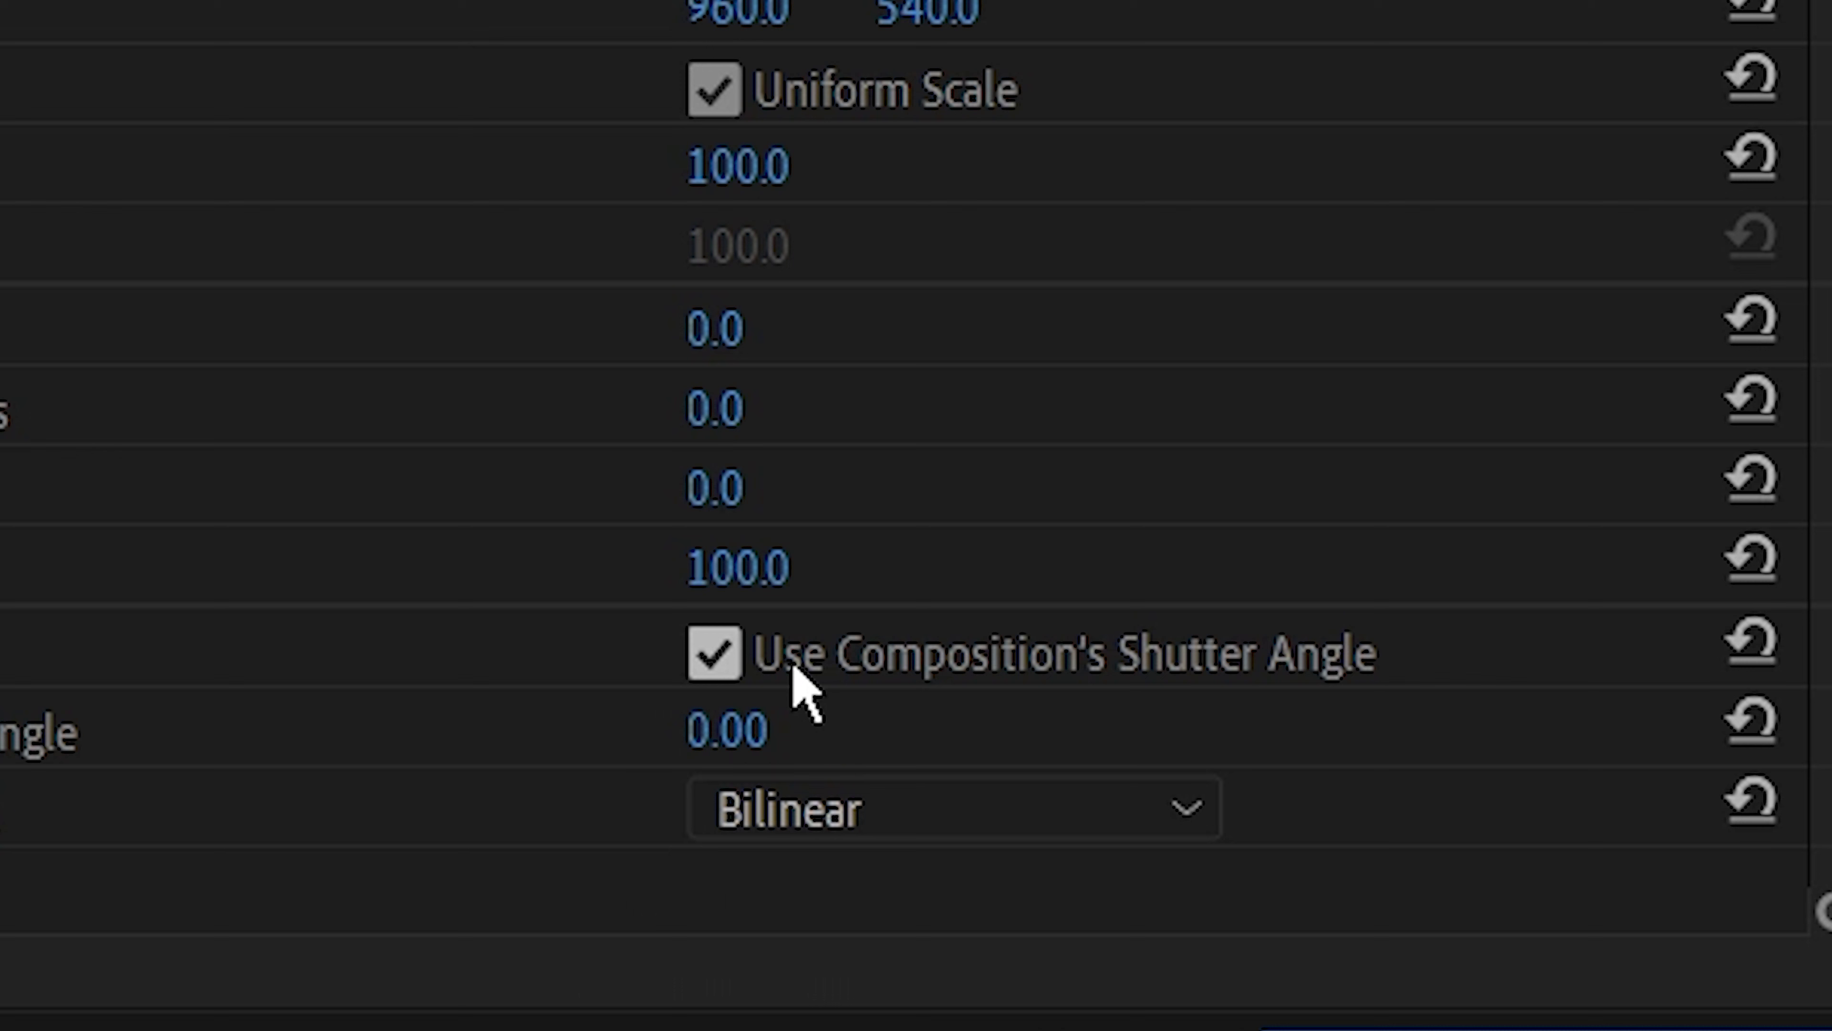
click(373, 490)
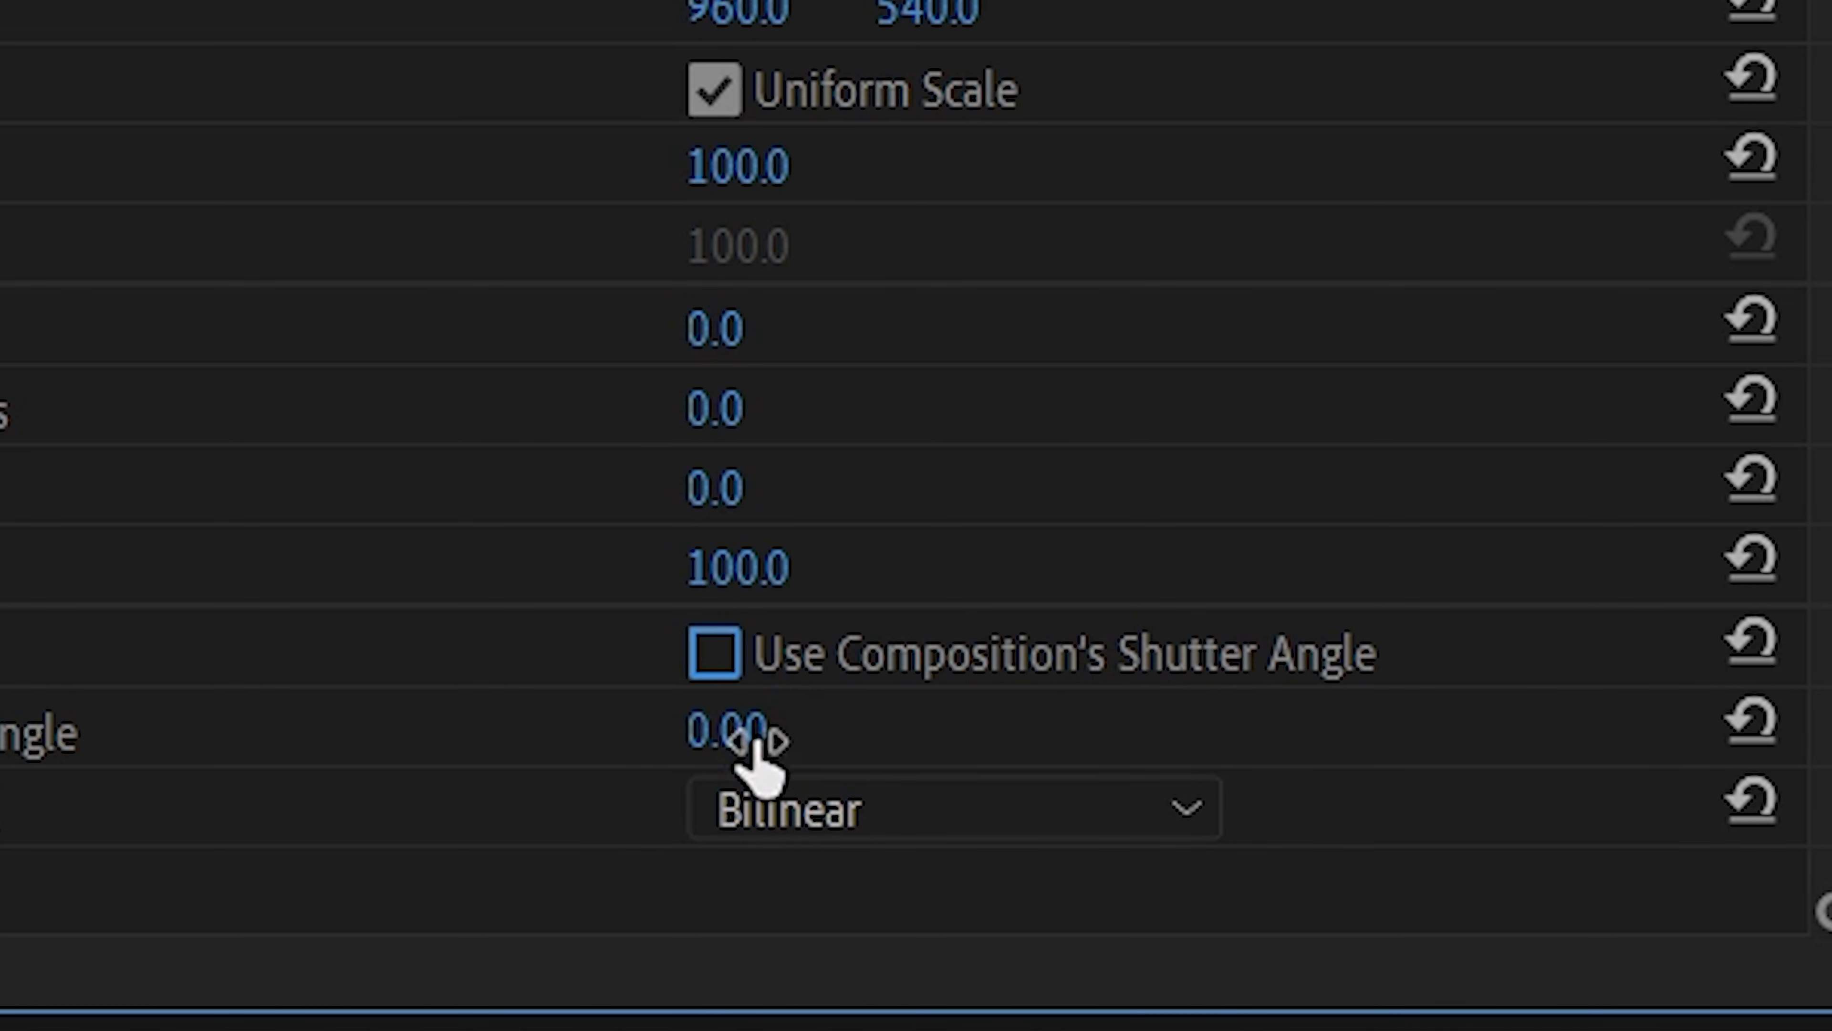
drag(743, 730, 873, 731)
scroll(837, 224, up, 5)
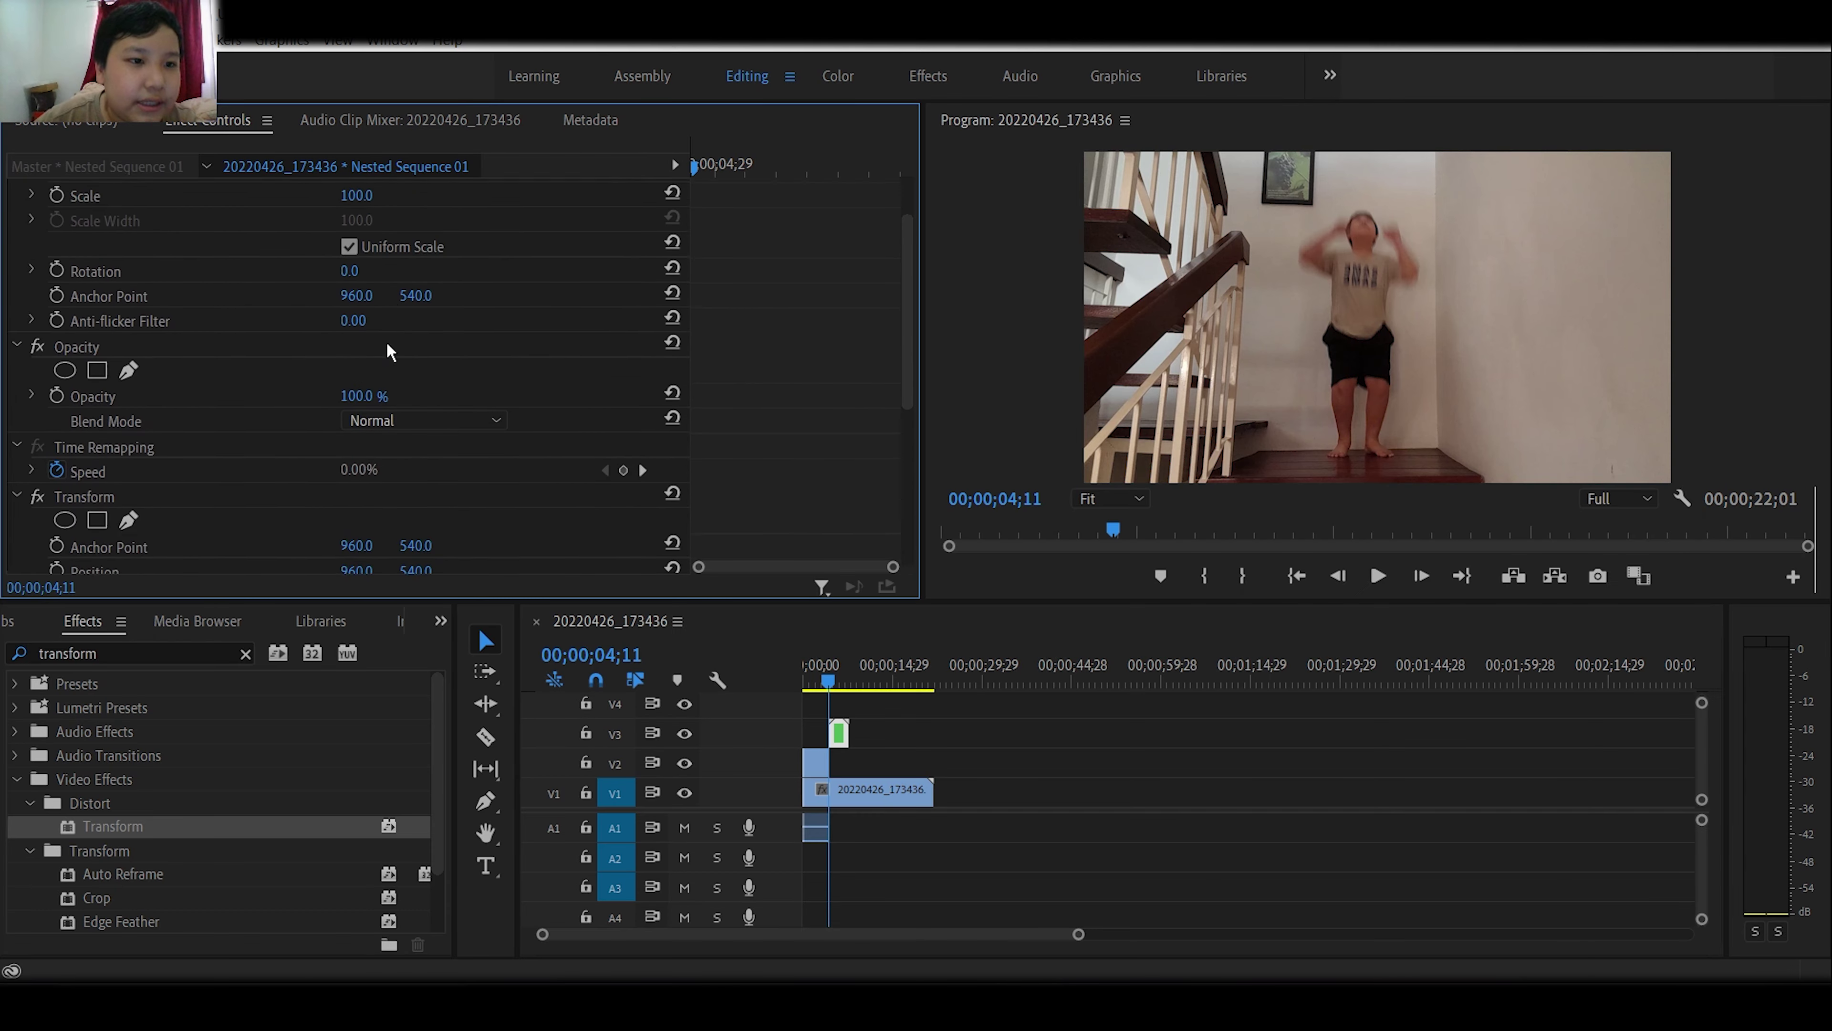
scroll(323, 213, up, 2)
scroll(235, 407, down, 5)
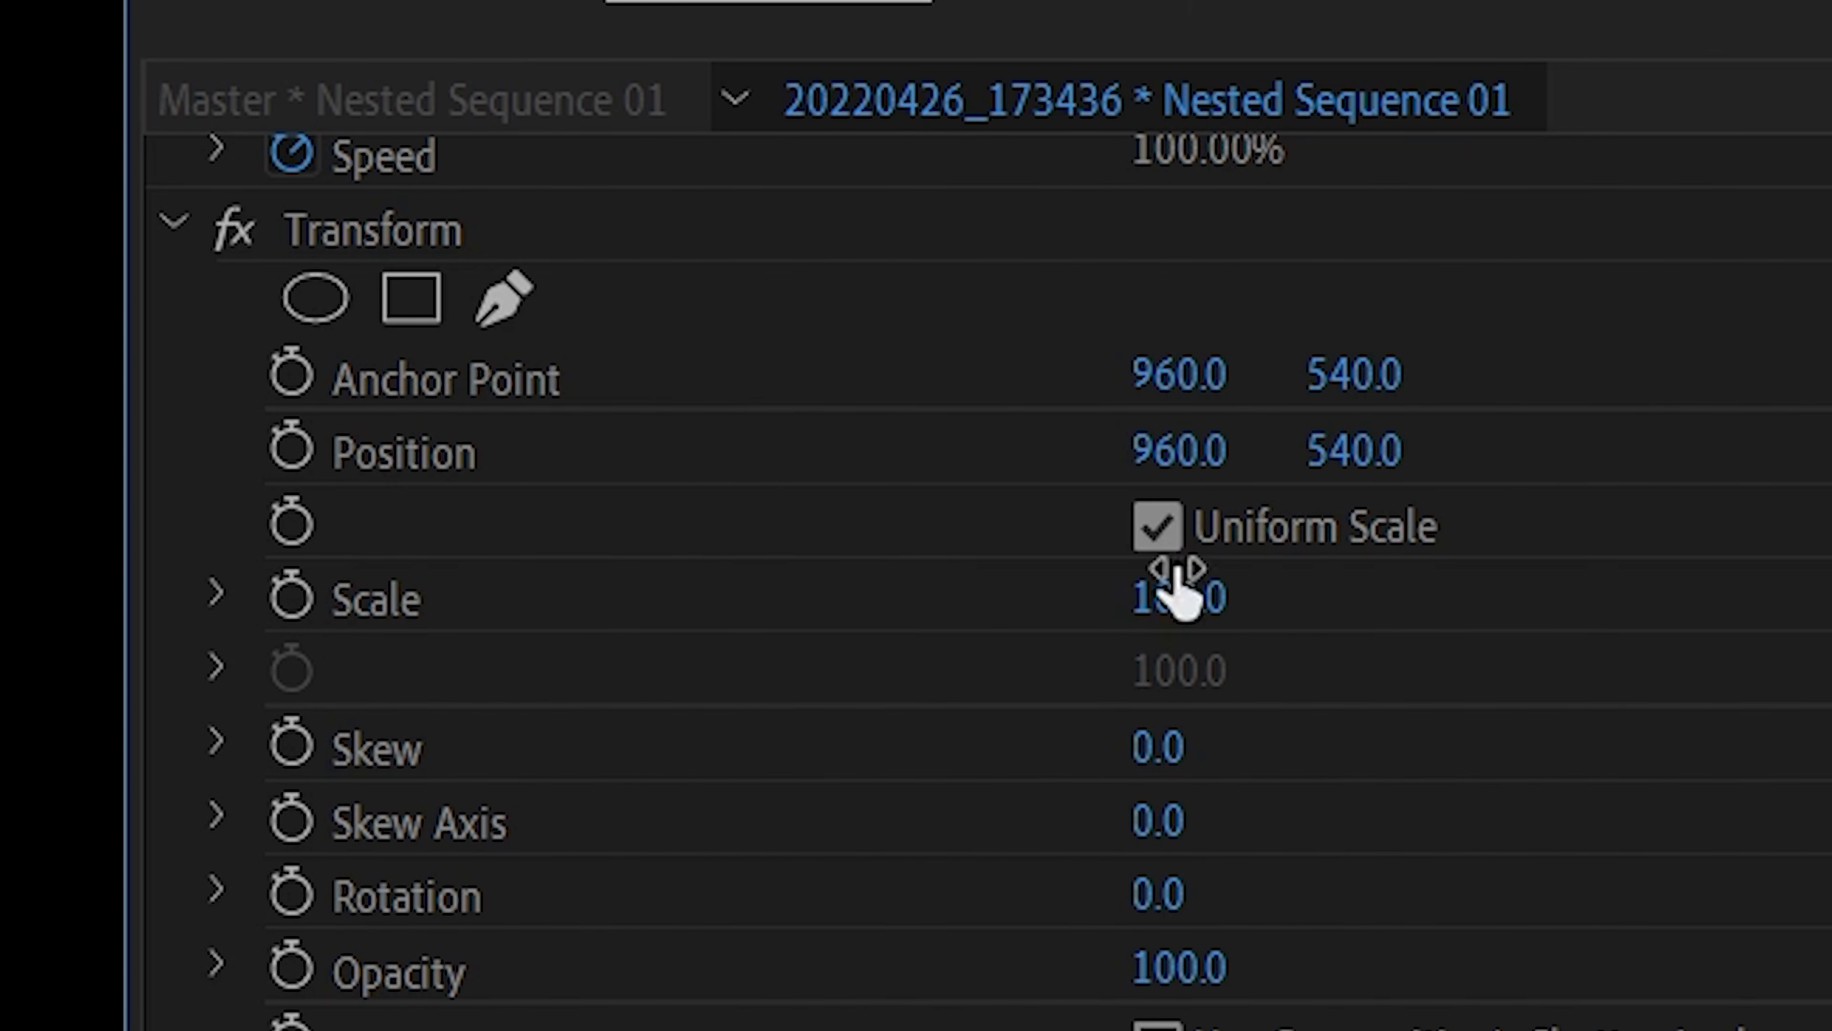
drag(1360, 450, 1493, 450)
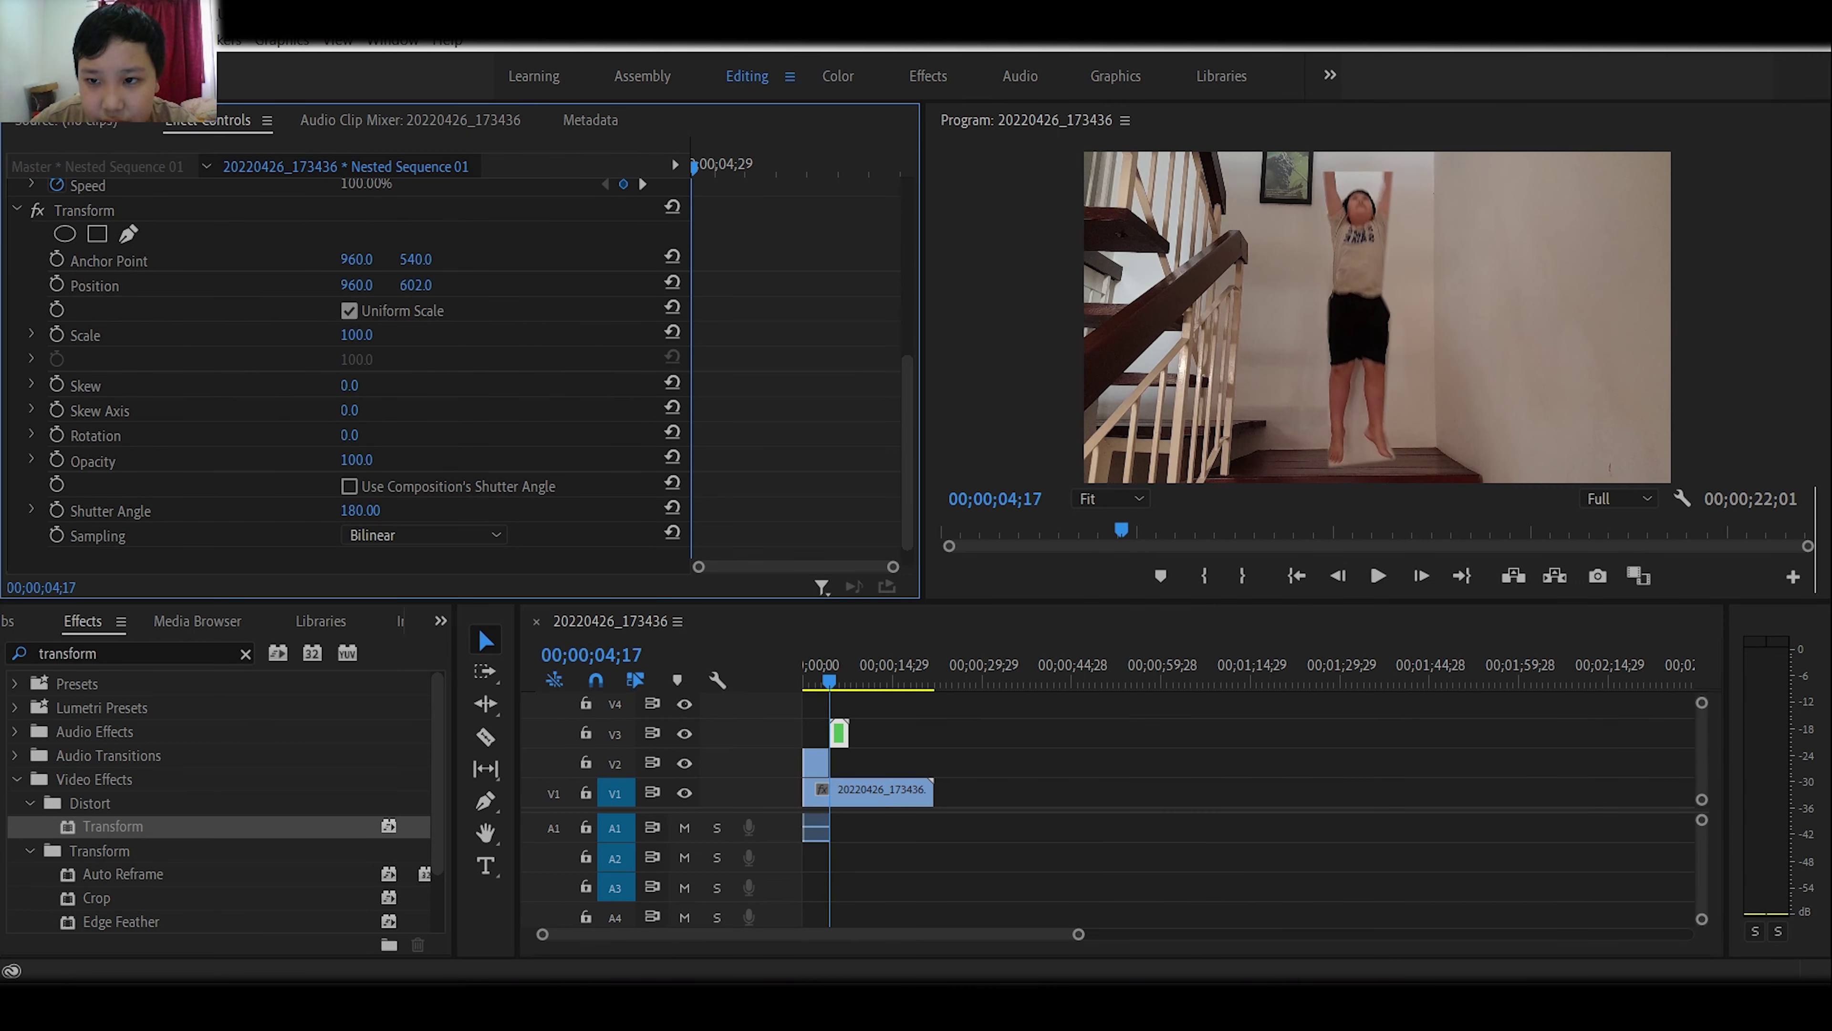
drag(415, 284, 144, 285)
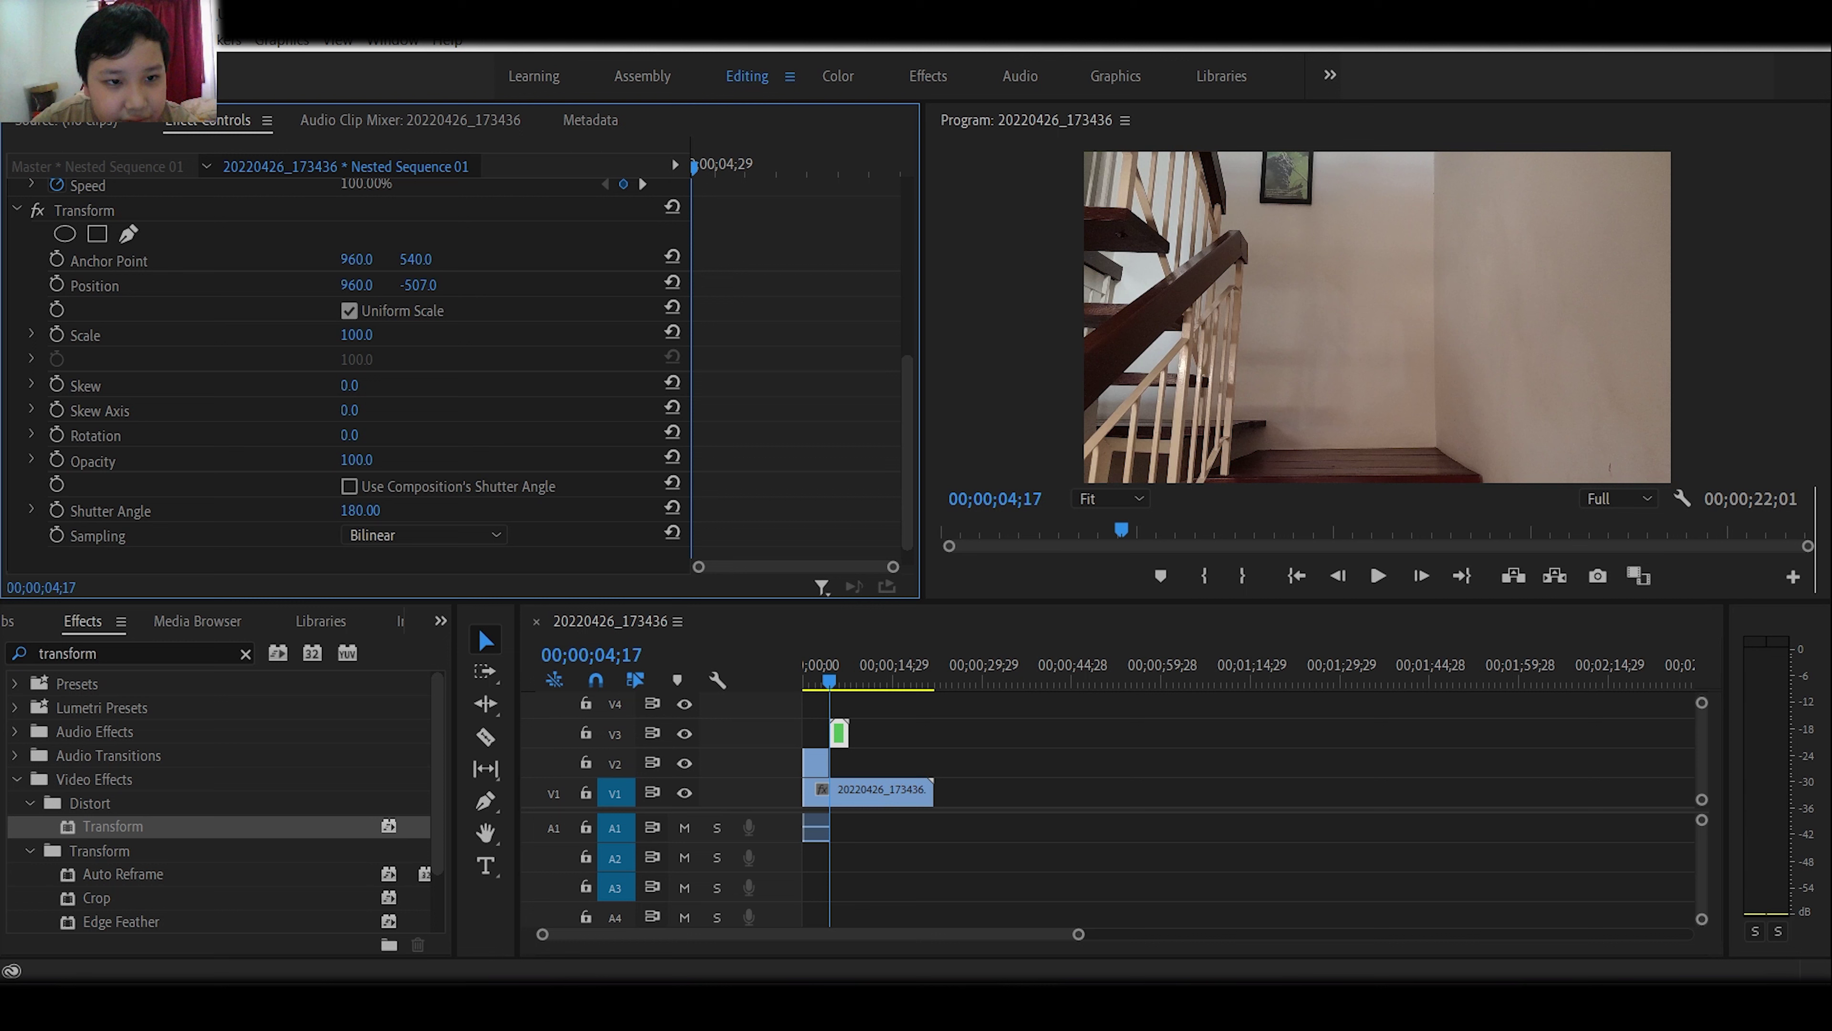
key(ctrl+z)
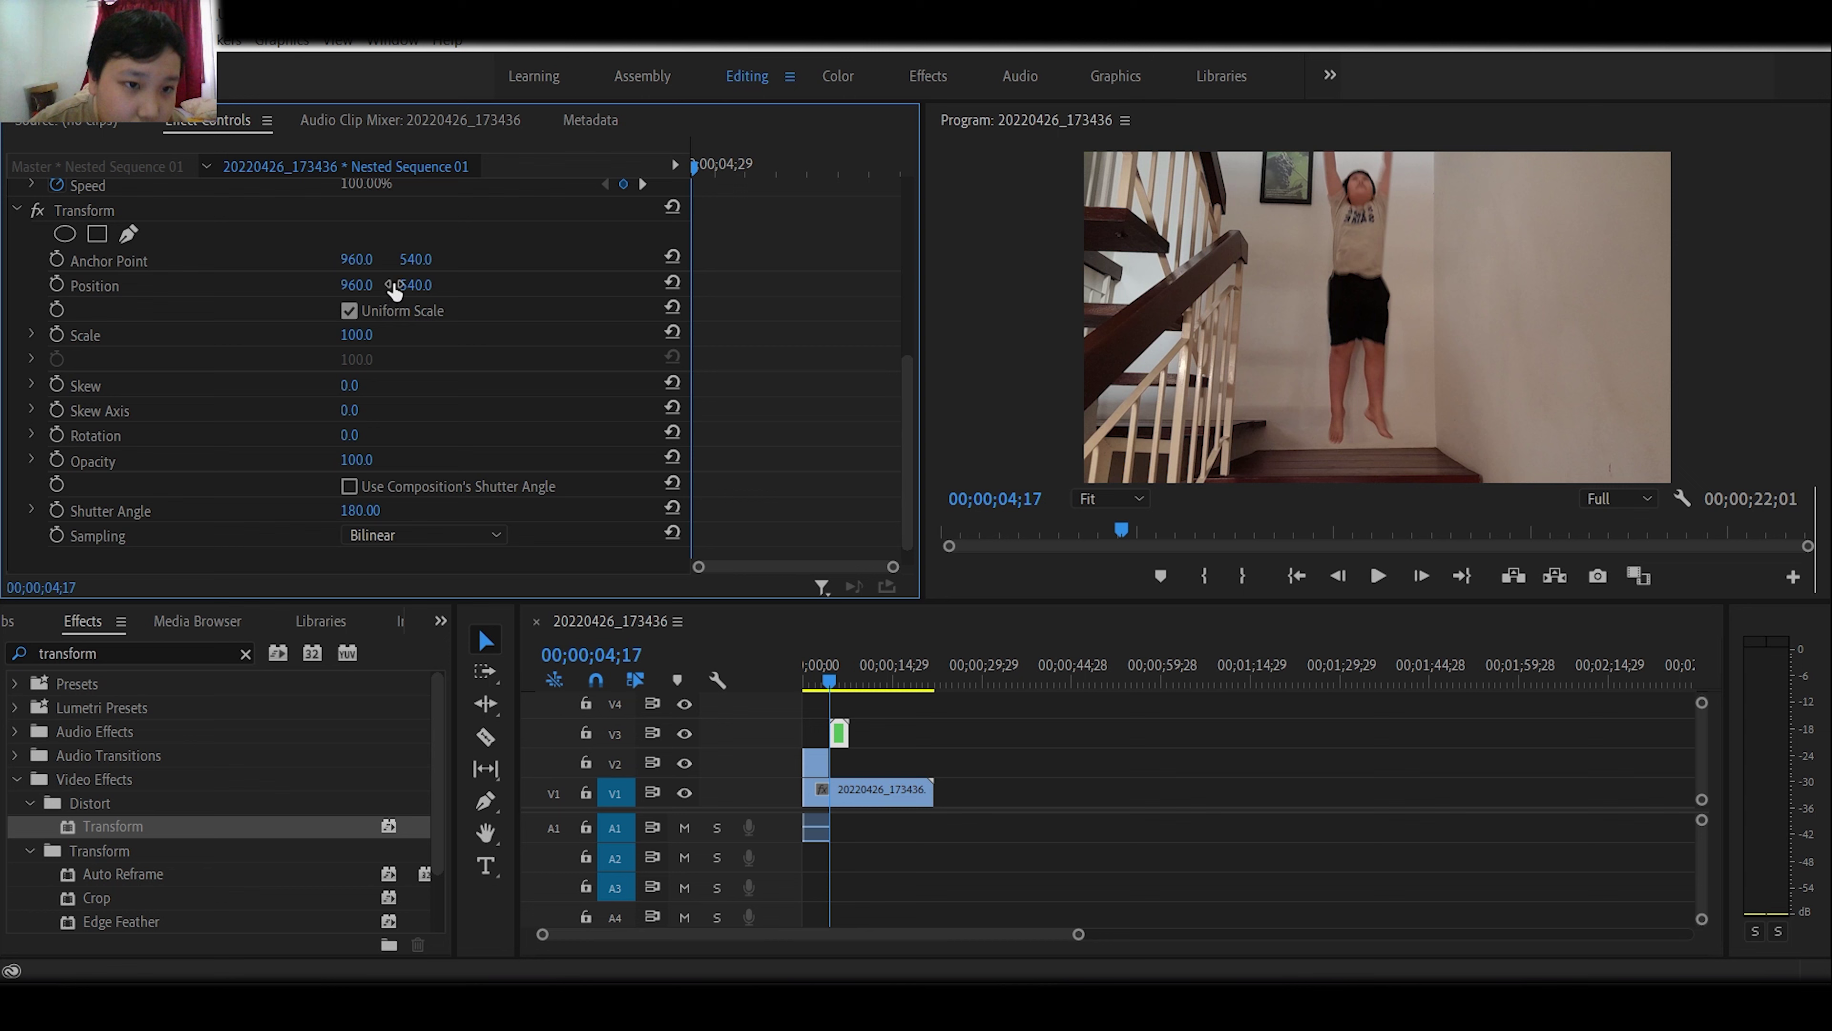
Keyframe Transform Position from 960, 540 at 04;17 to 960, -941 at 05;00.
click(75, 288)
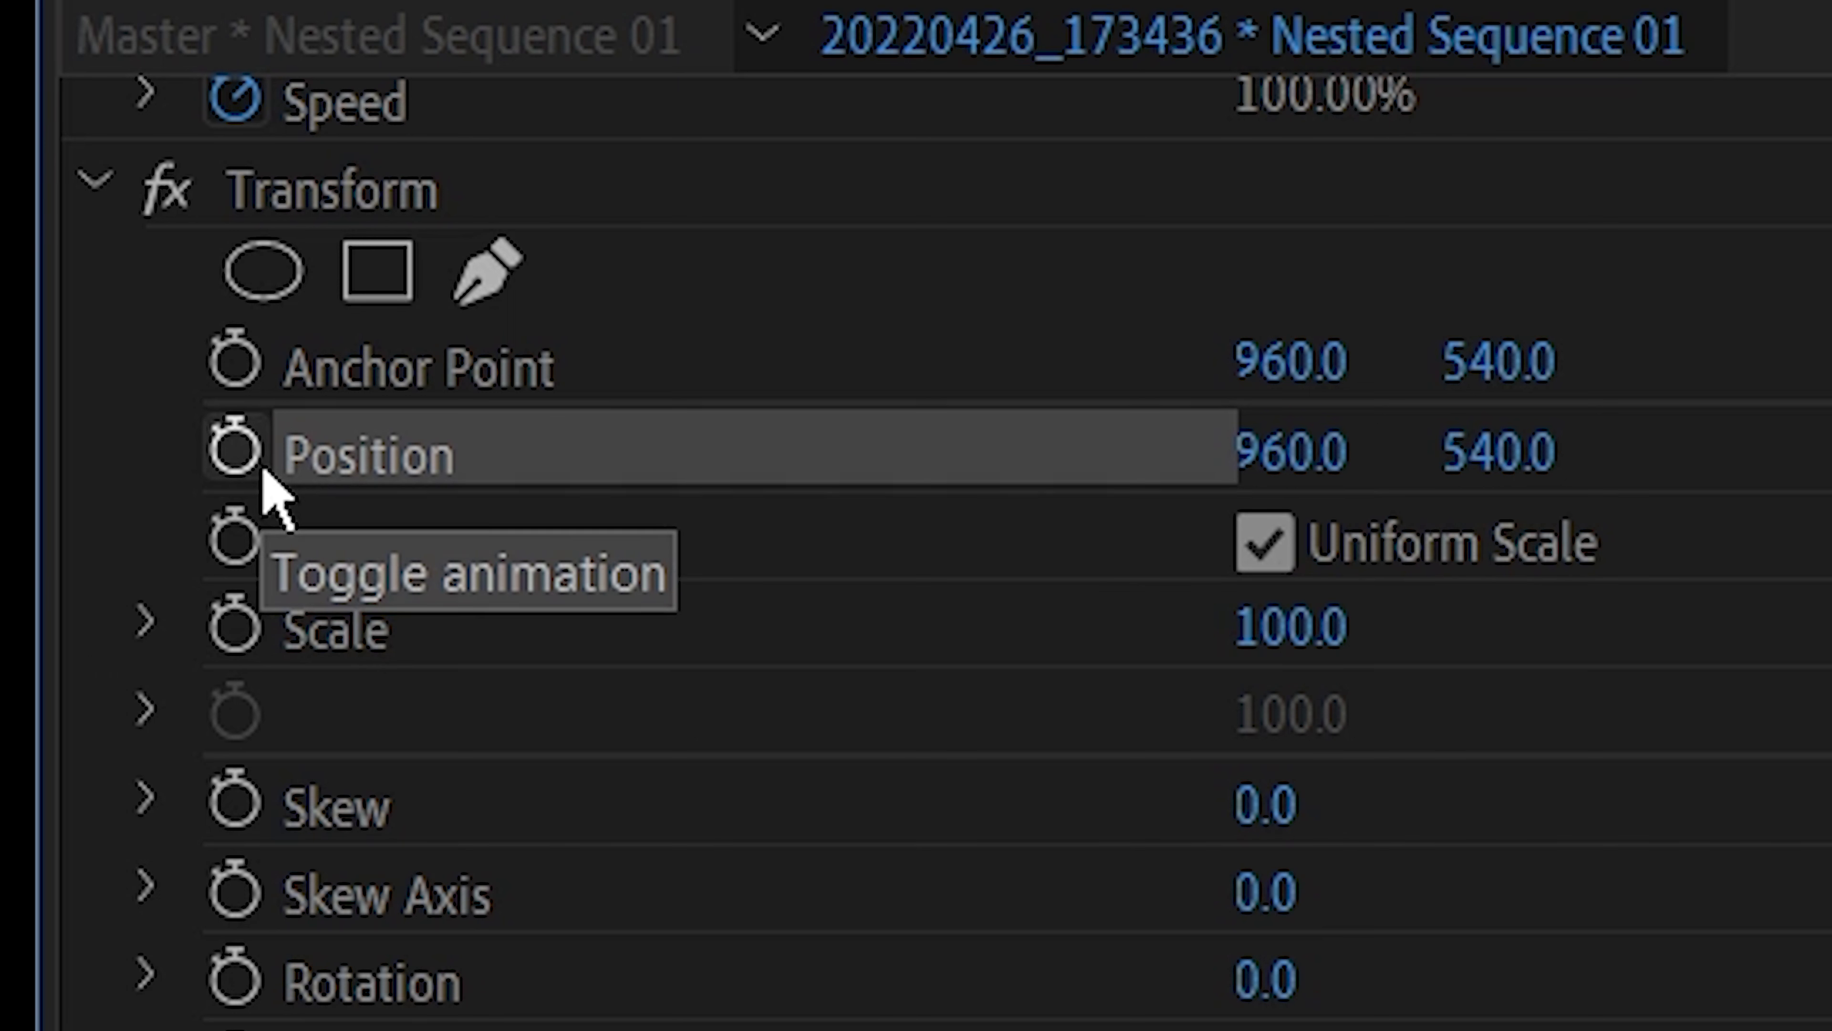
click(261, 468)
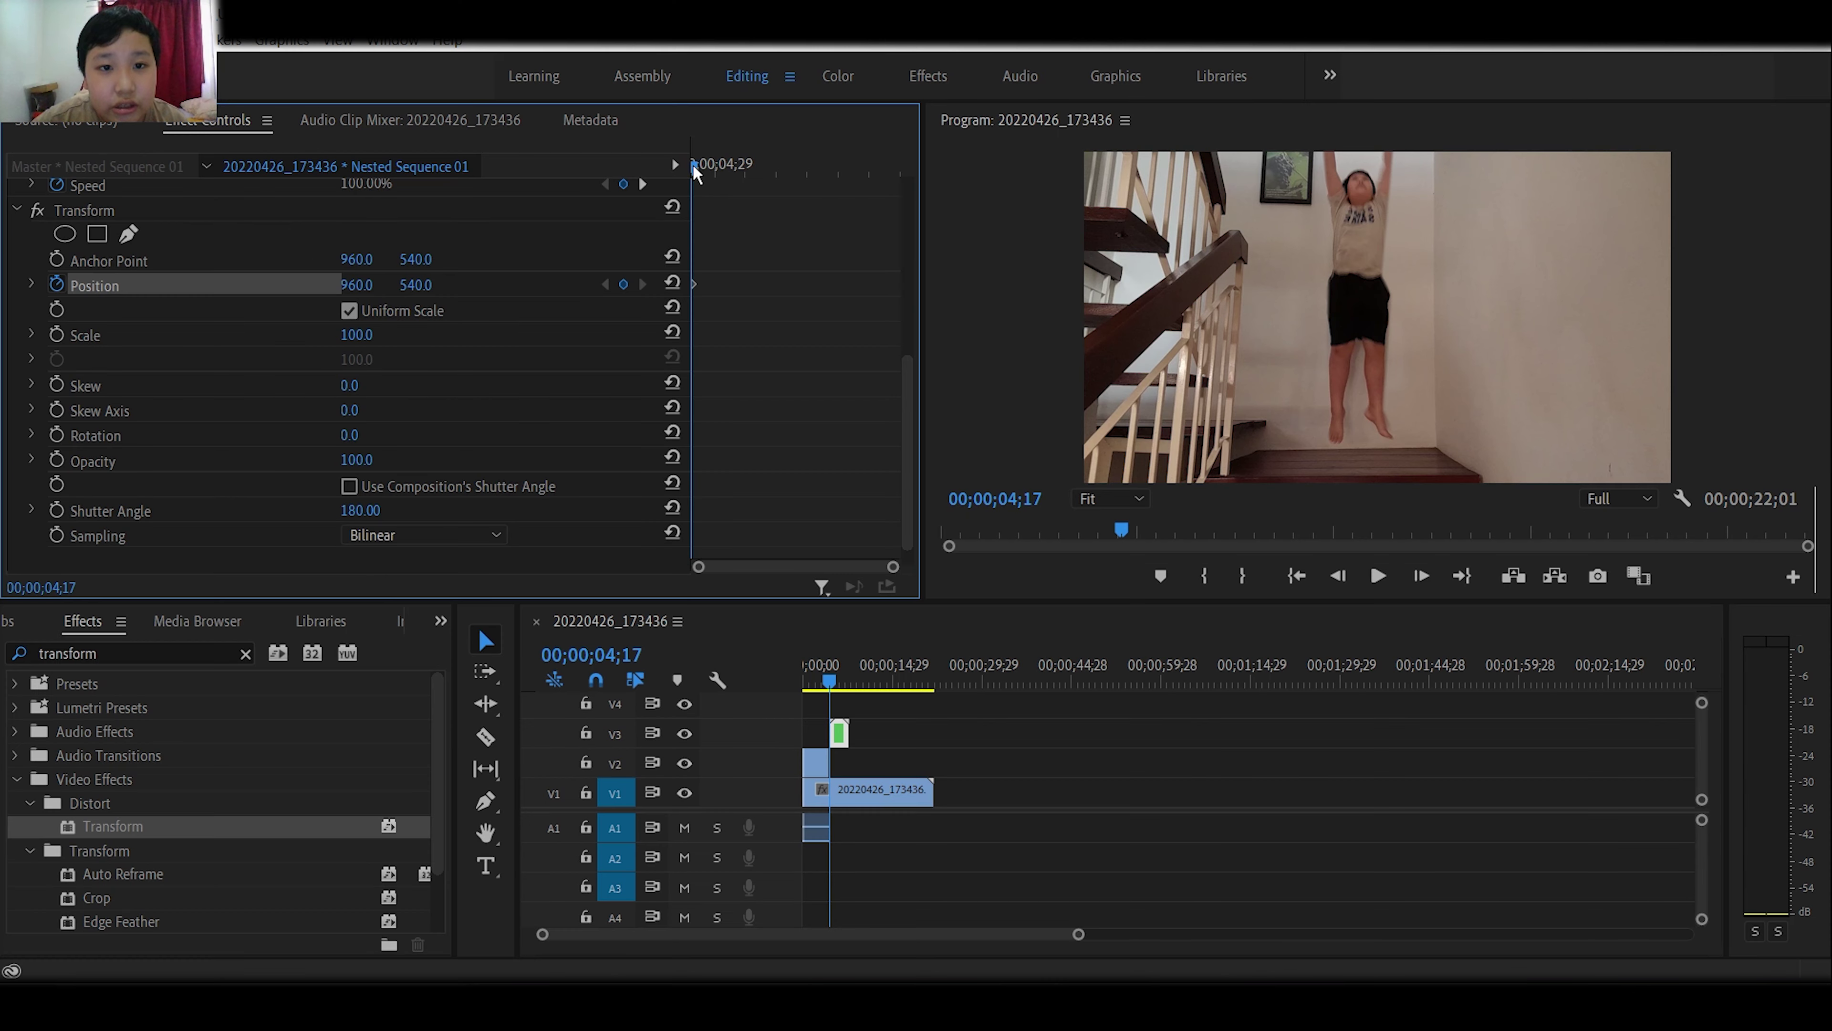
drag(694, 165, 722, 172)
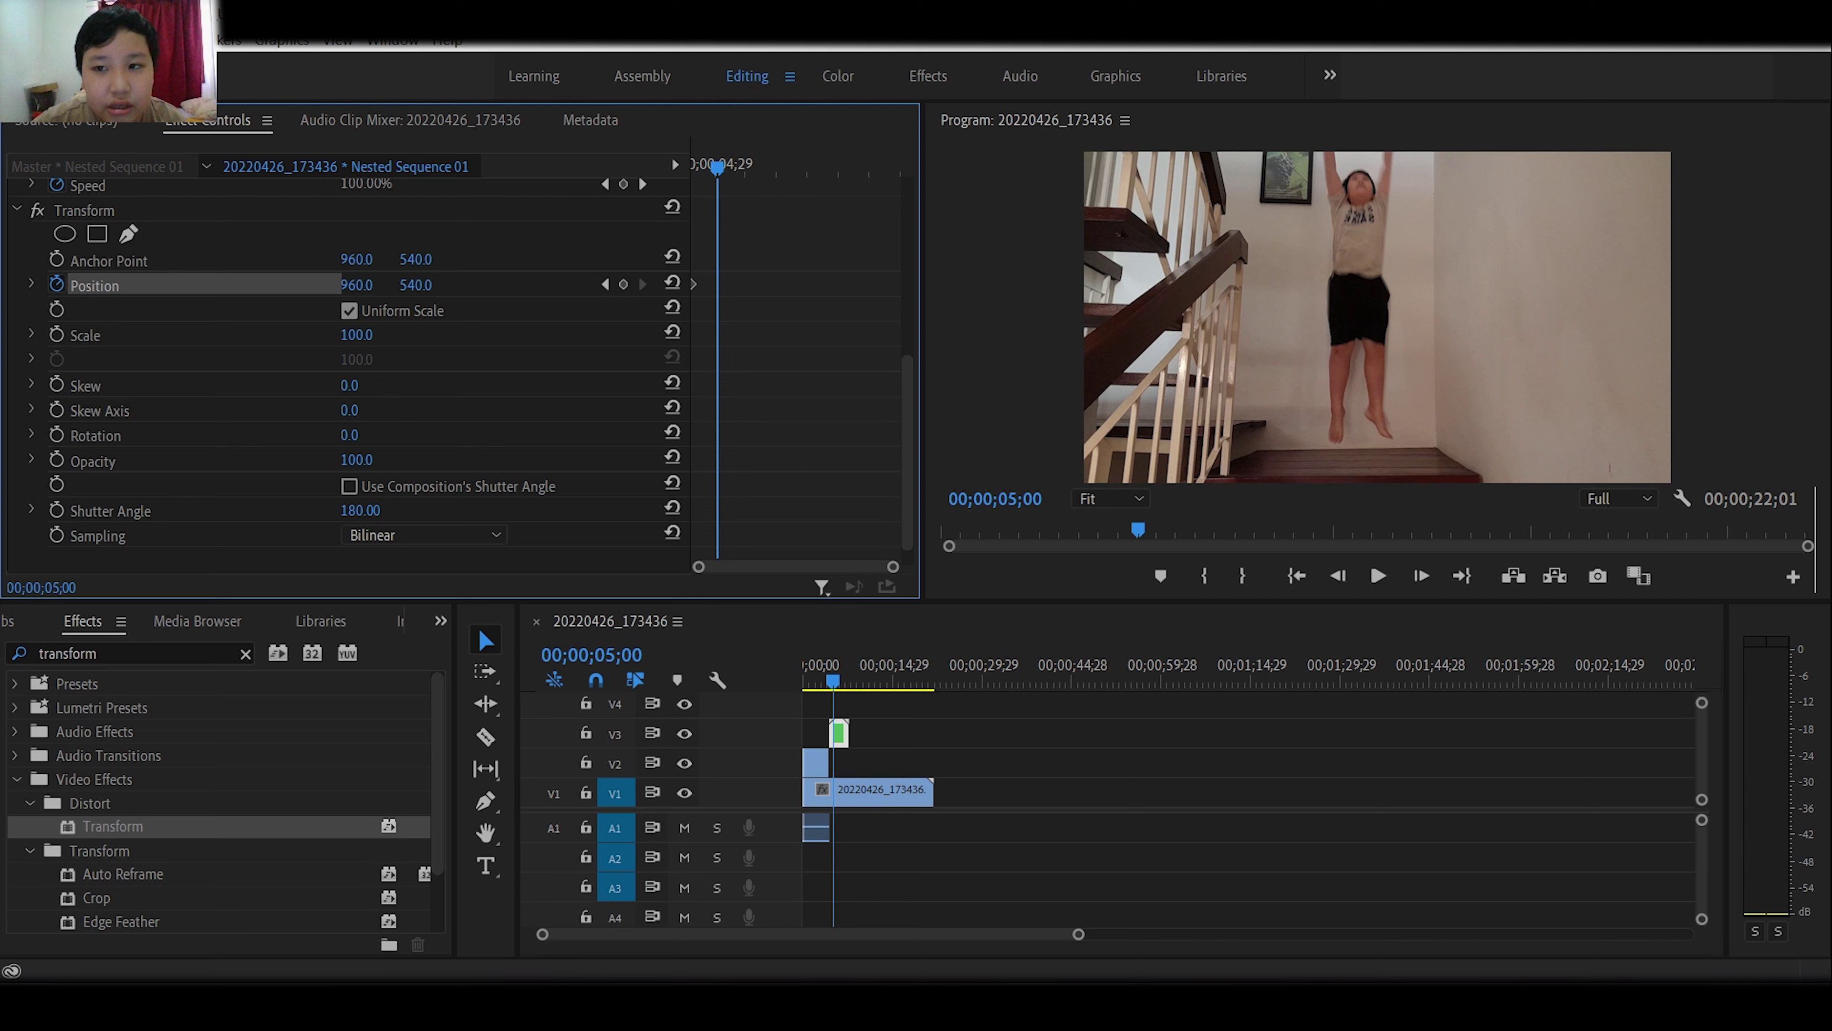
drag(416, 284, 180, 288)
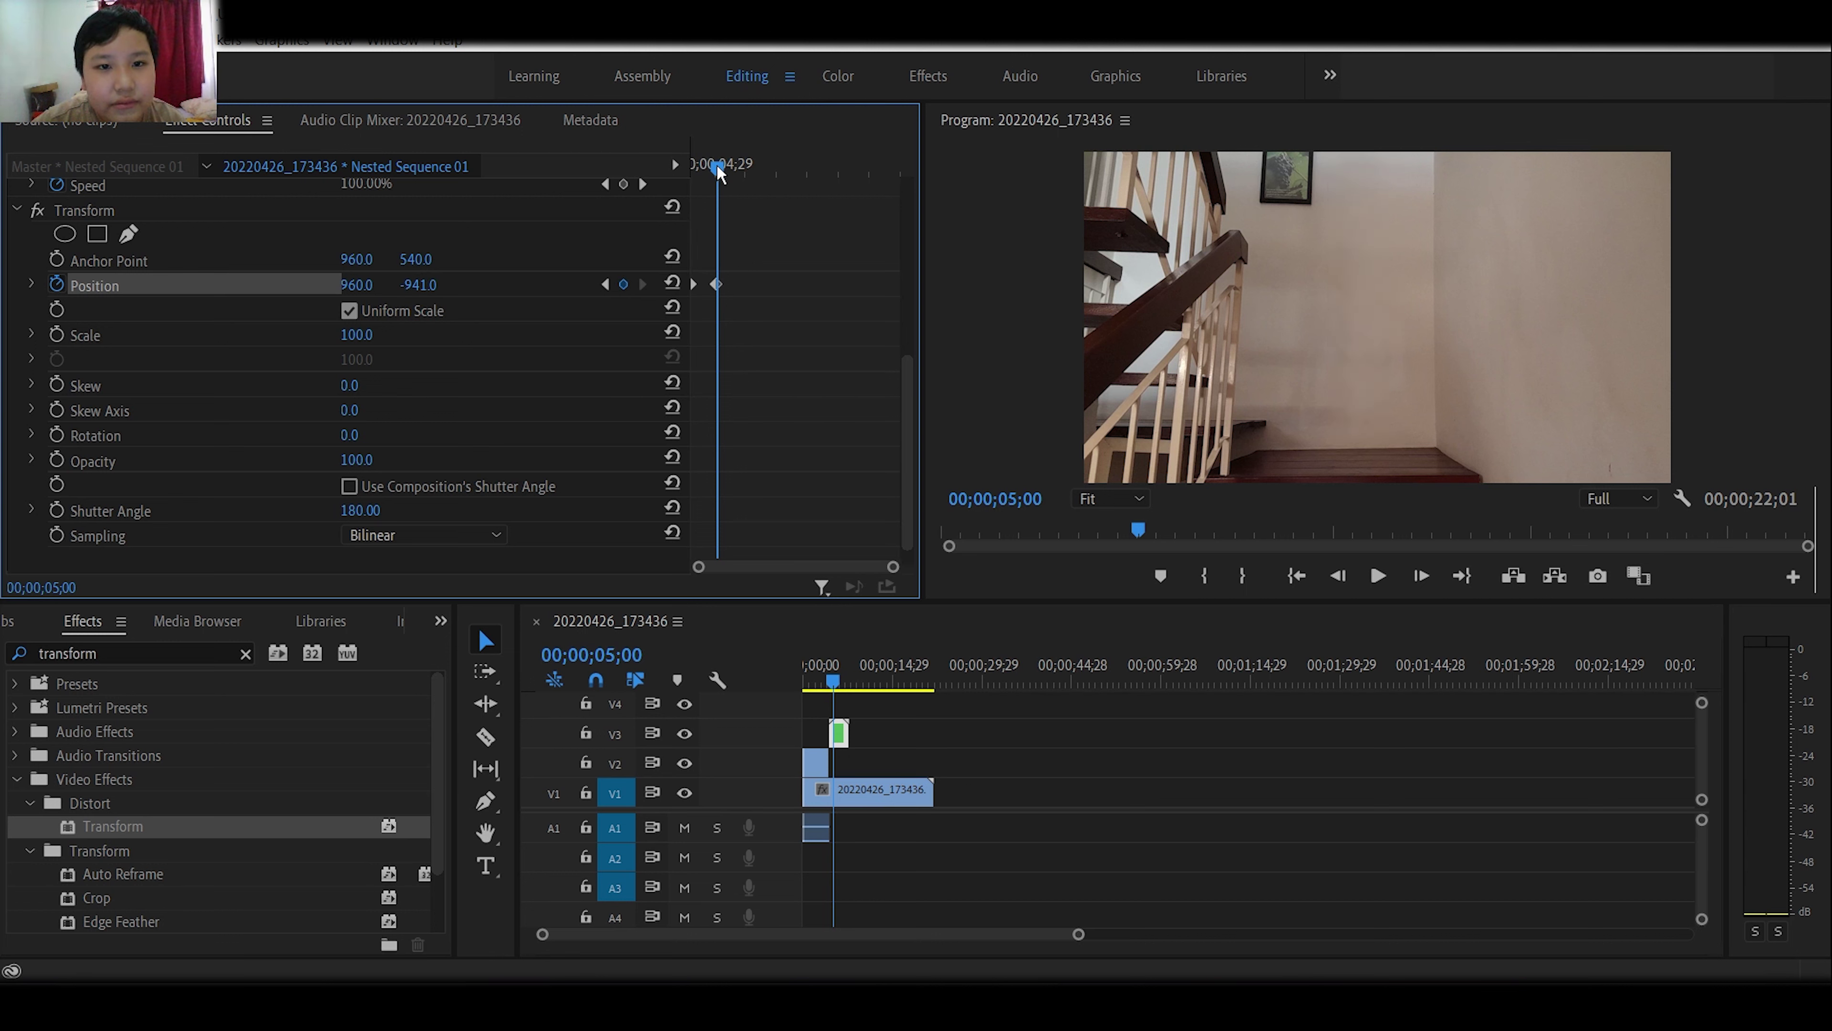
click(909, 737)
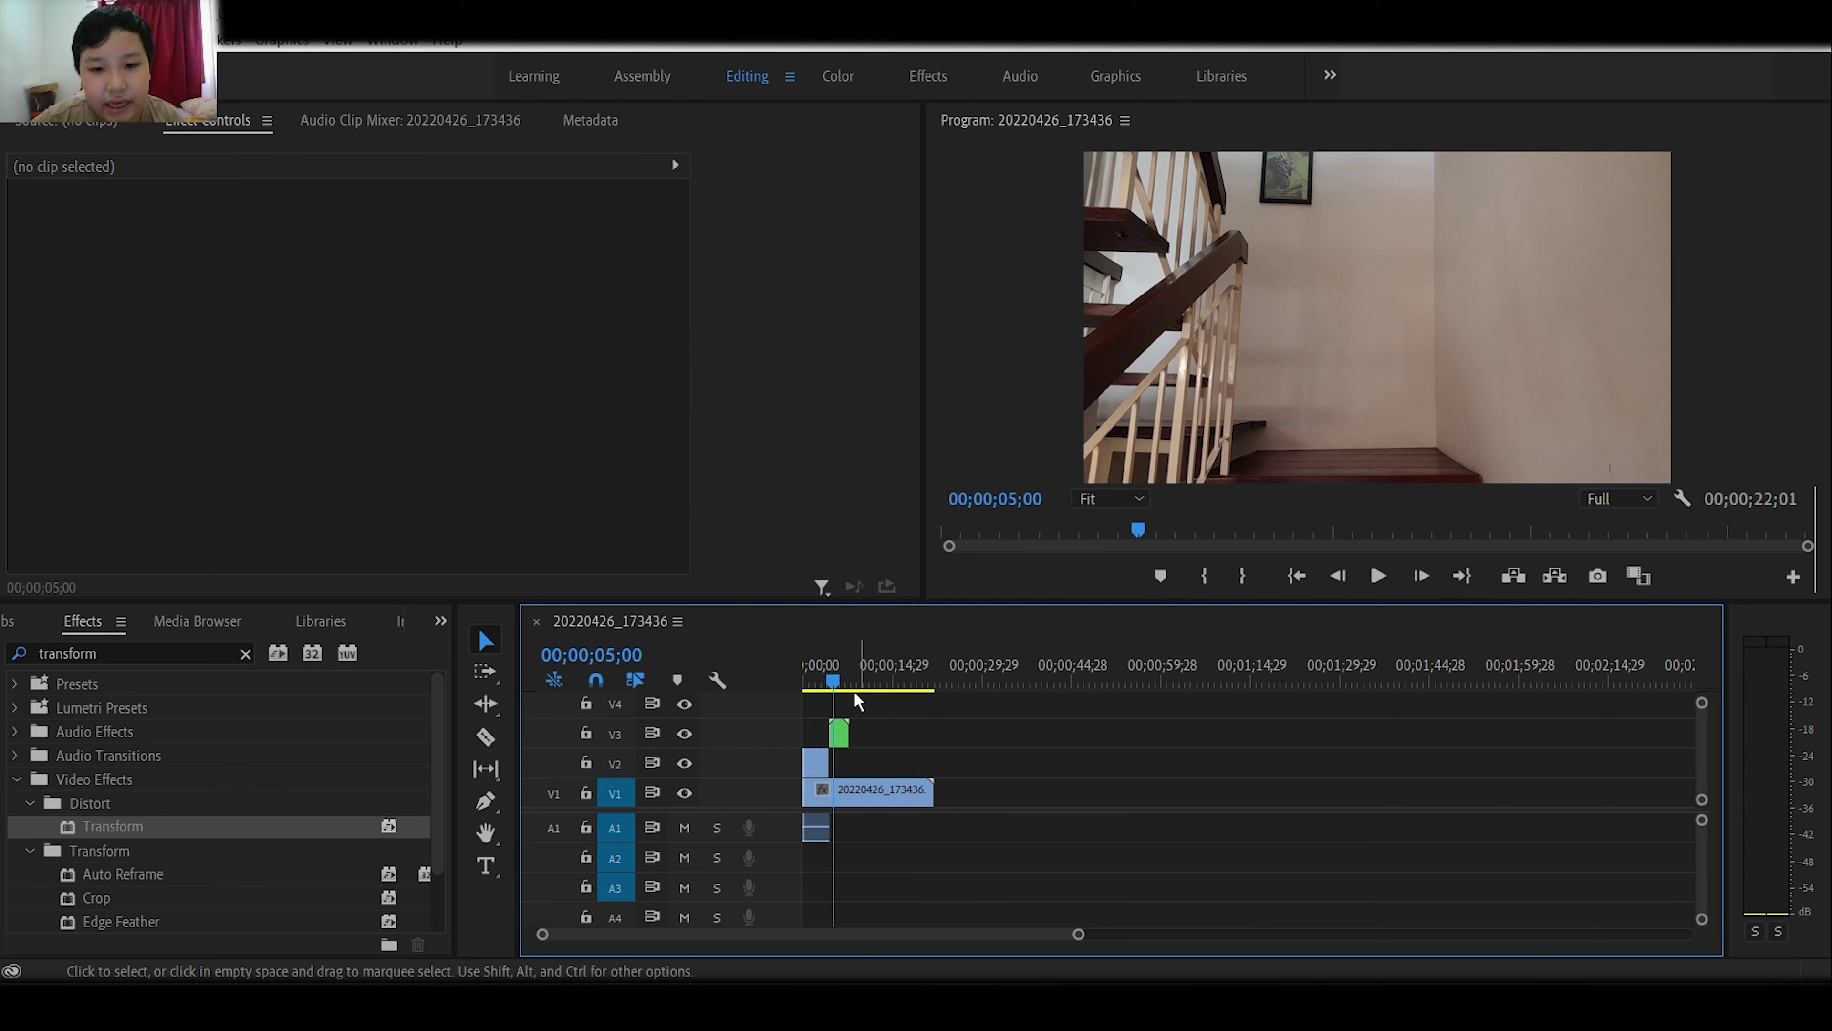
drag(833, 686, 806, 684)
key(space)
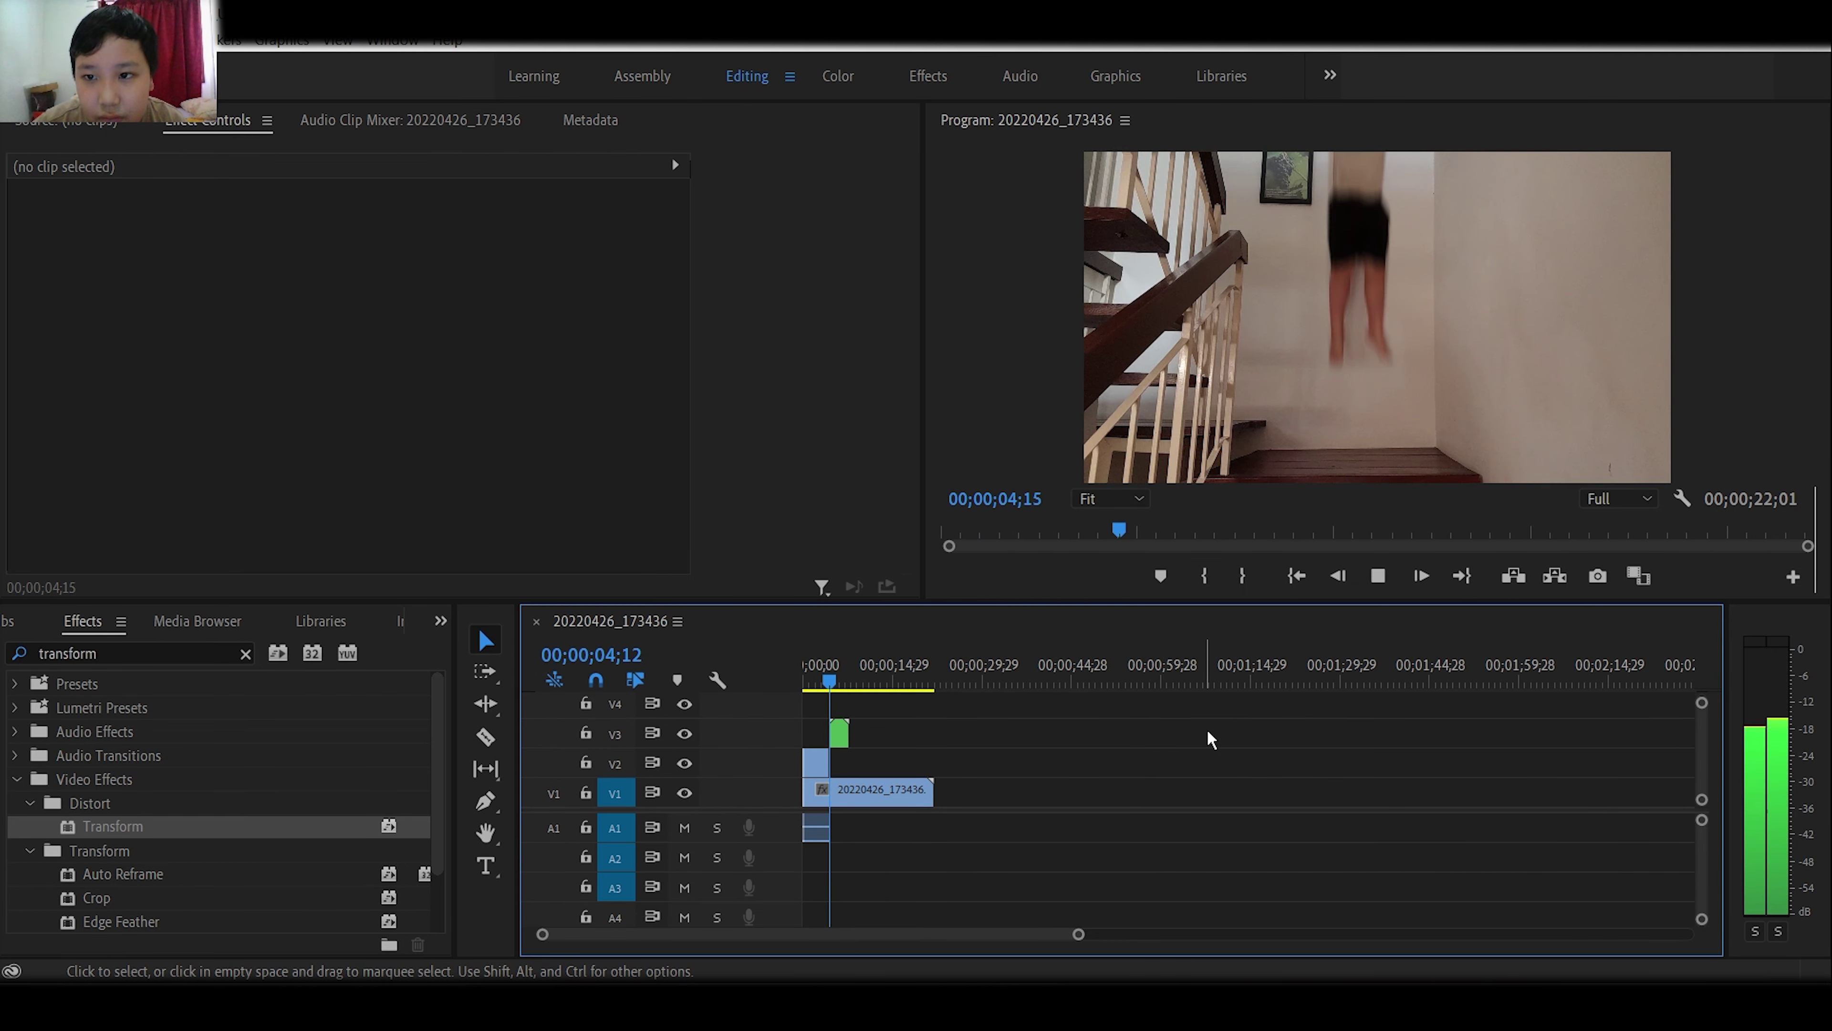
click(835, 681)
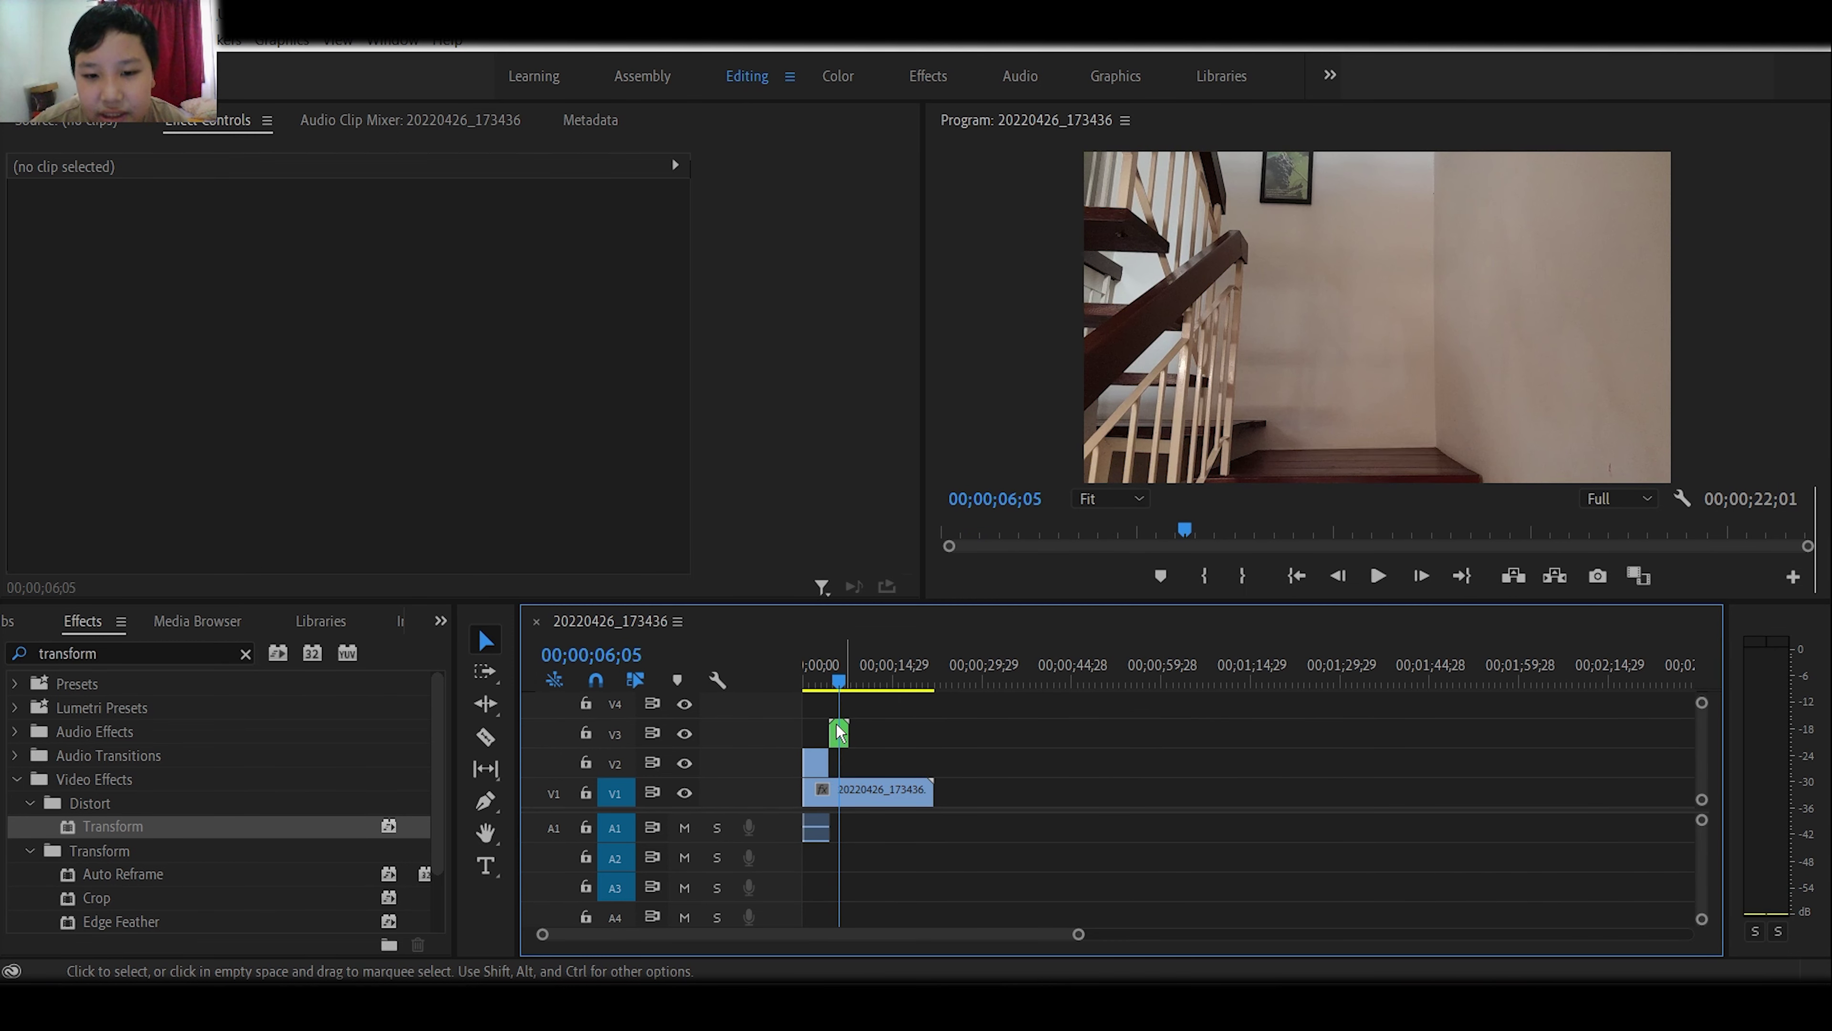
click(834, 682)
Drag the off-frame Position keyframe earlier and scrub to 04;23 to check the faster jump.
click(838, 733)
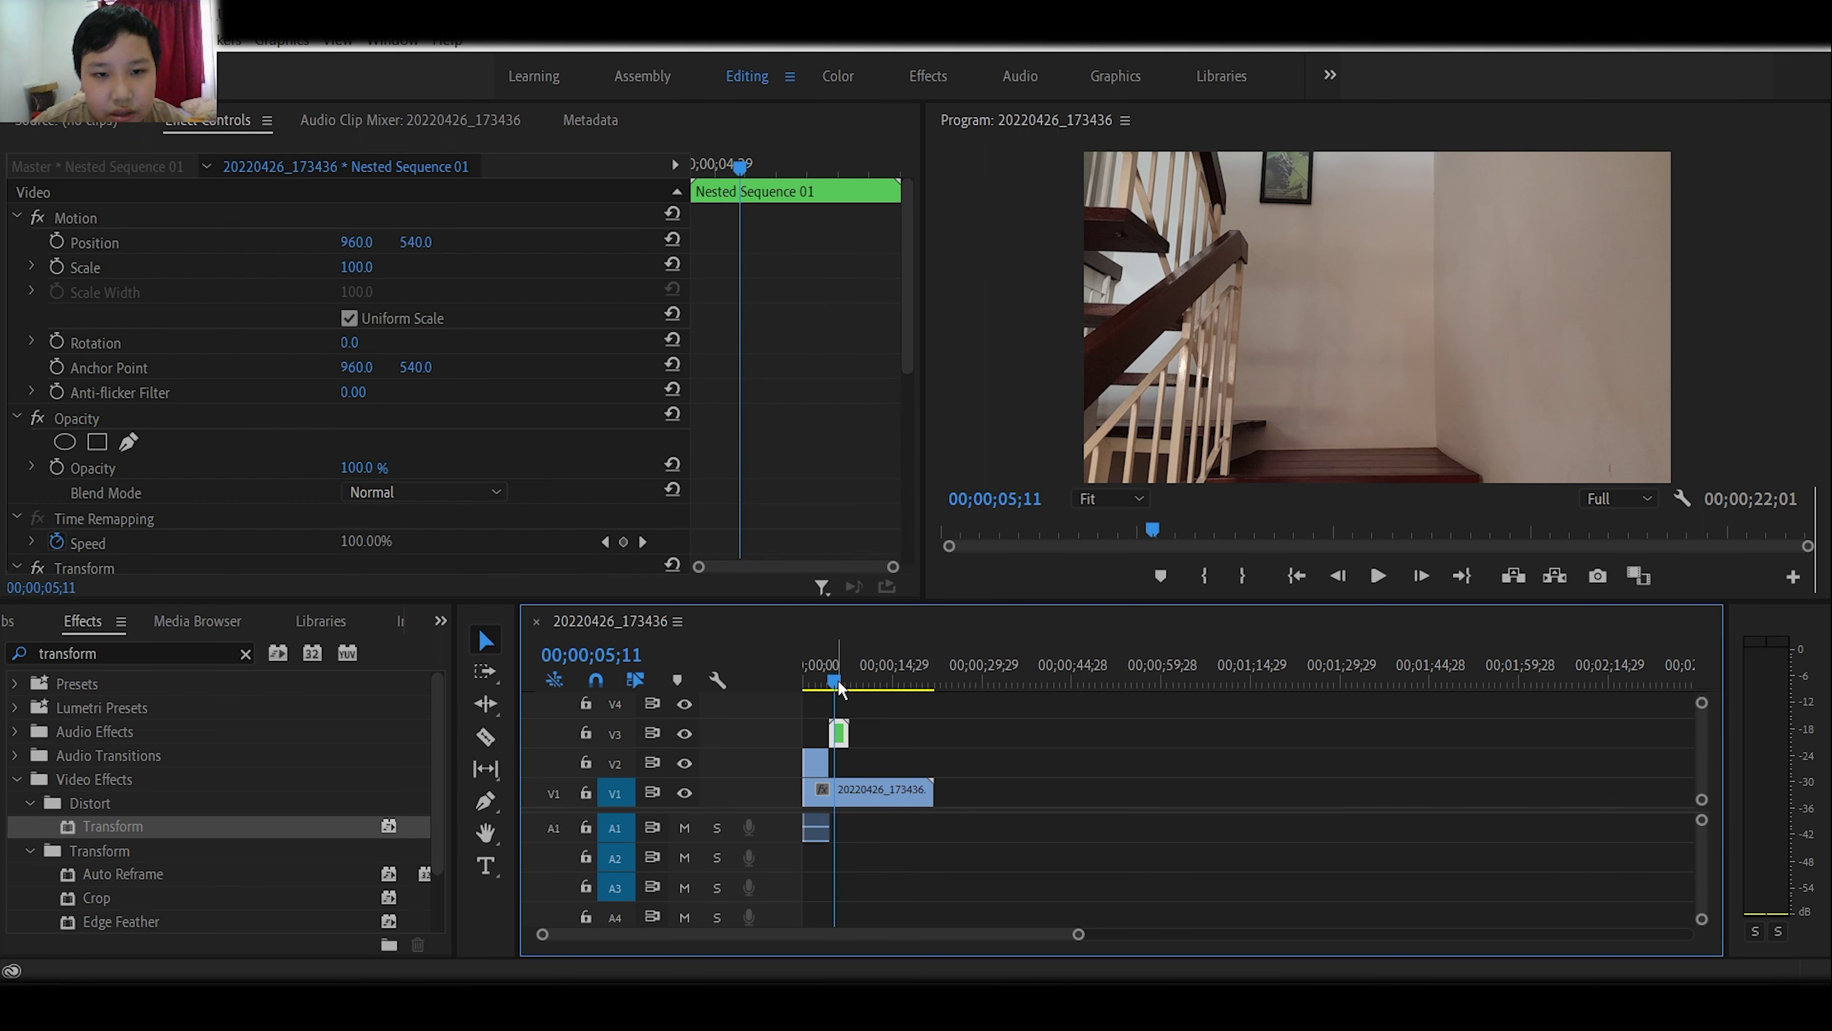
scroll(736, 425, down, 5)
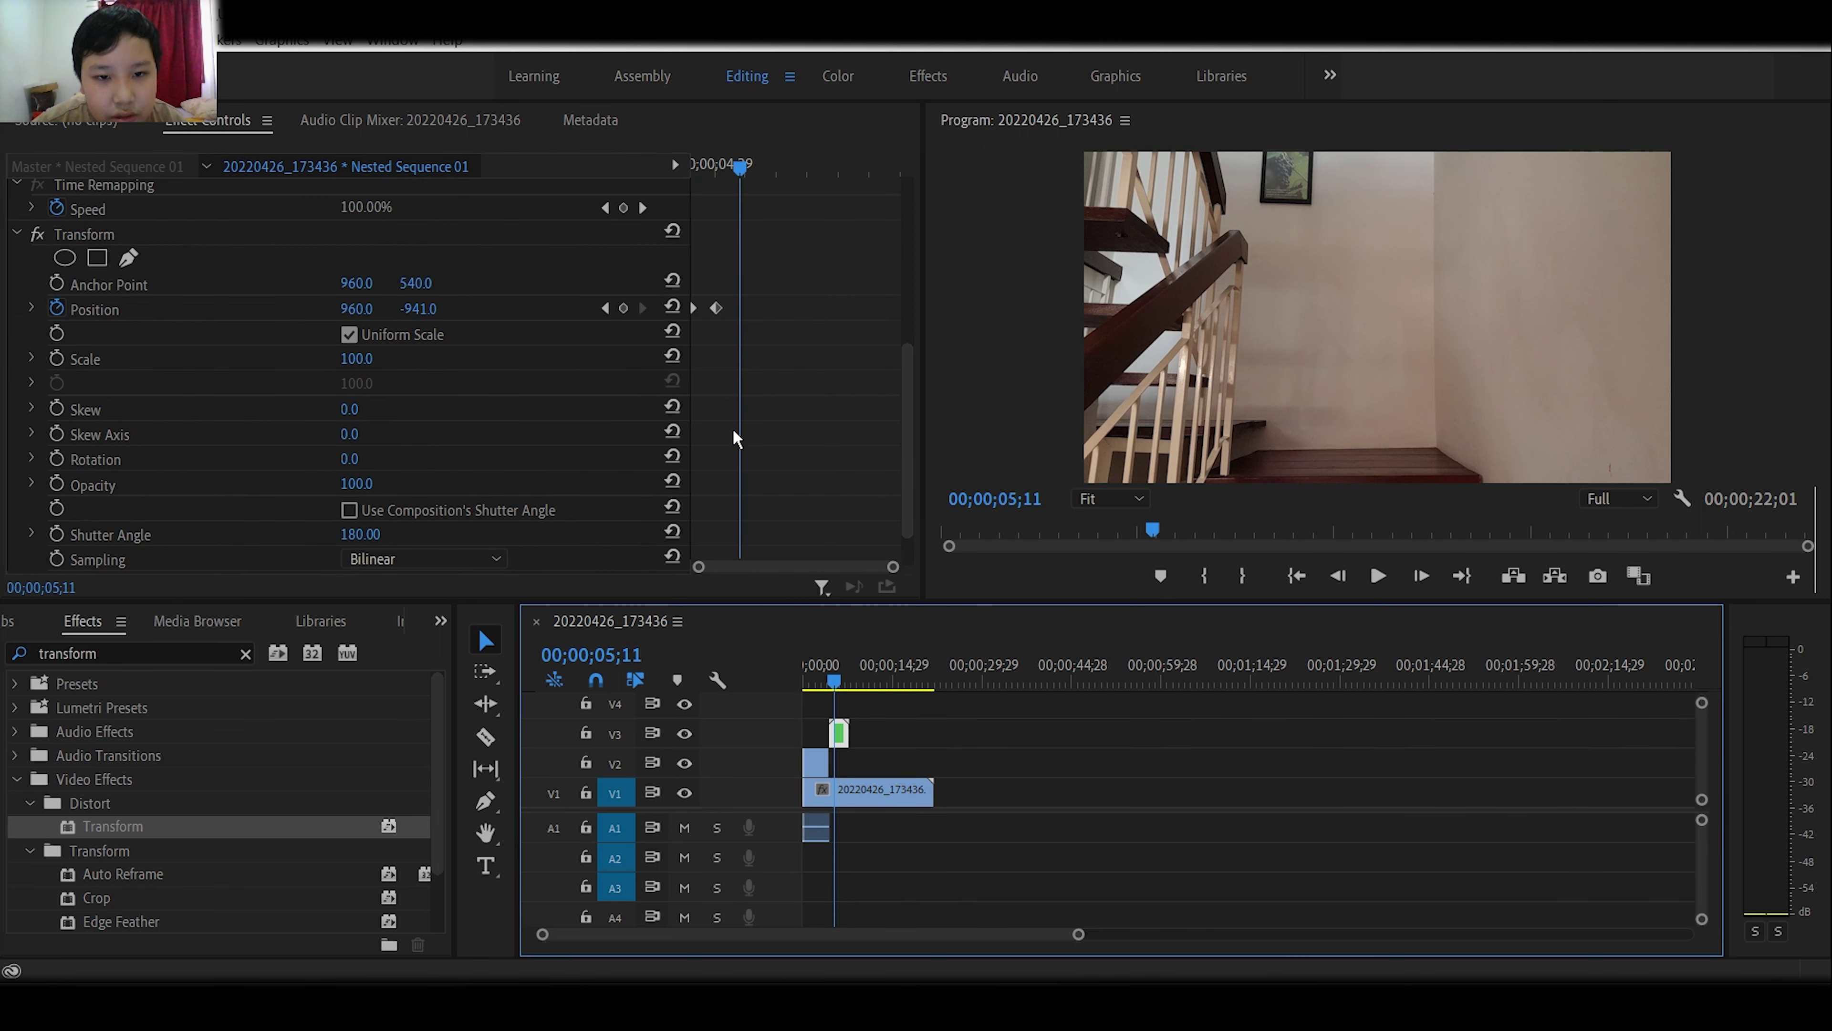
drag(716, 309, 706, 308)
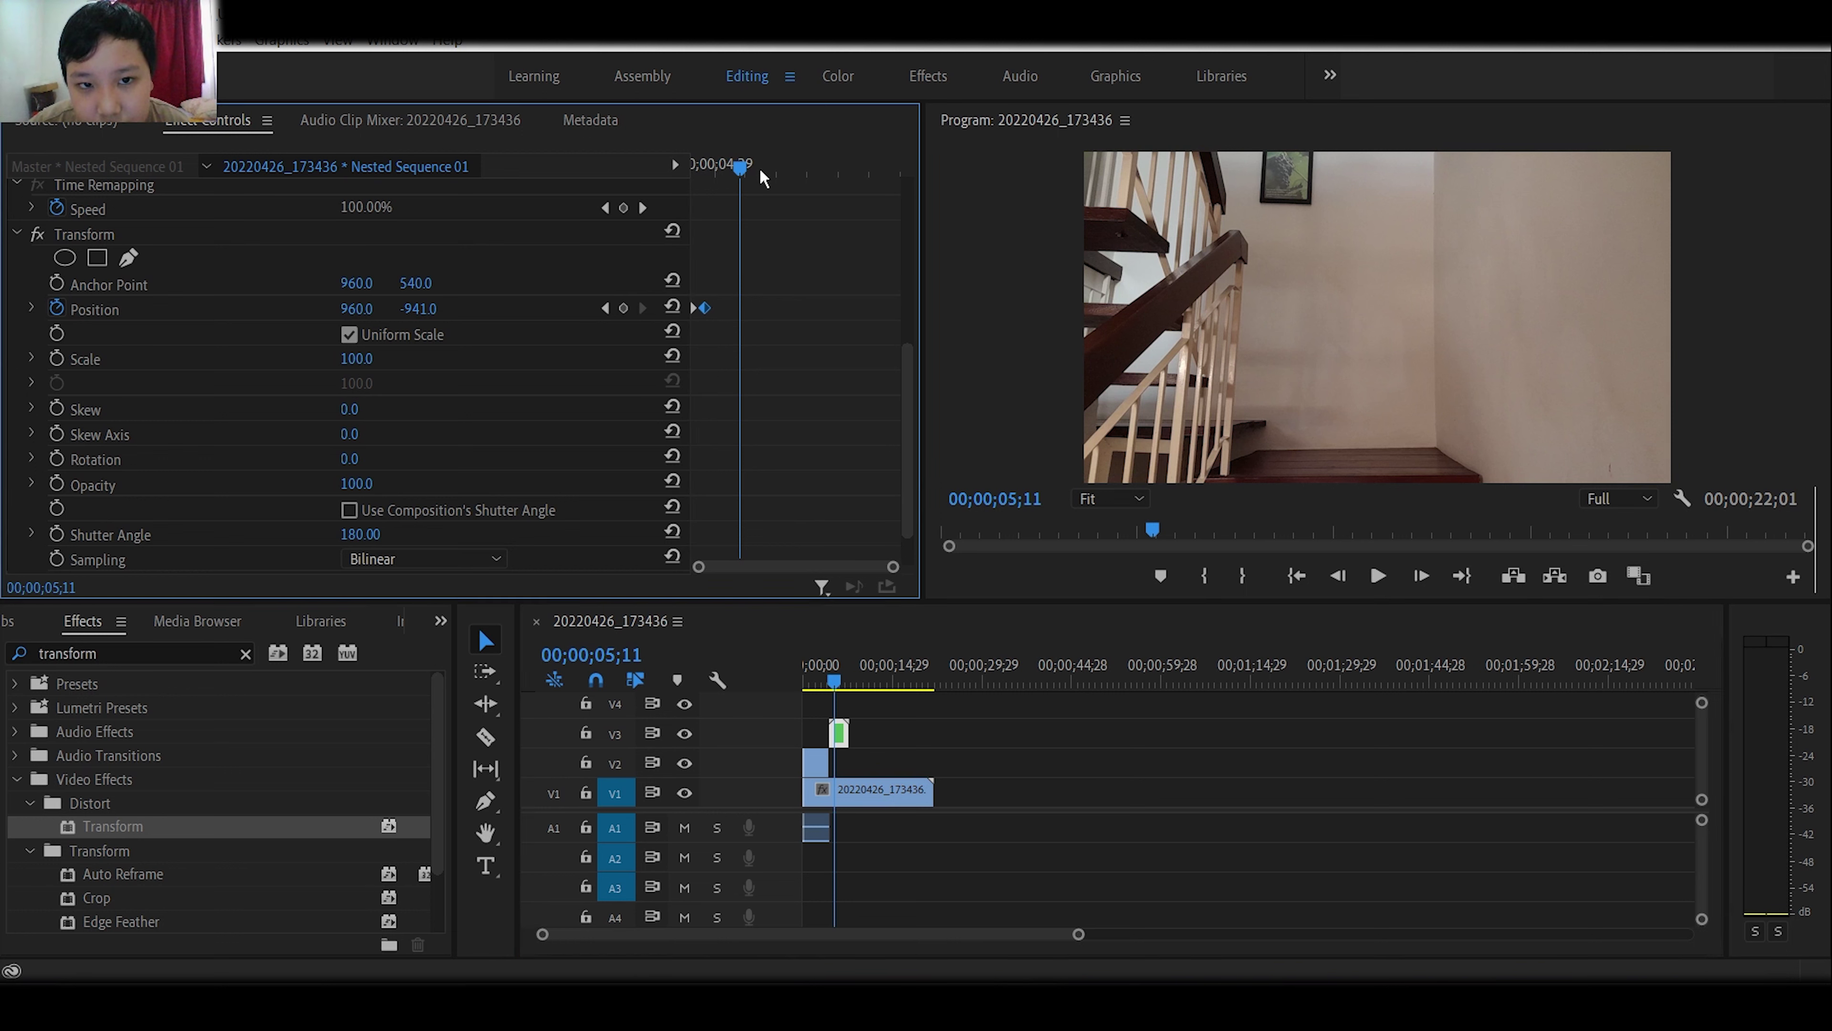
drag(754, 170, 693, 168)
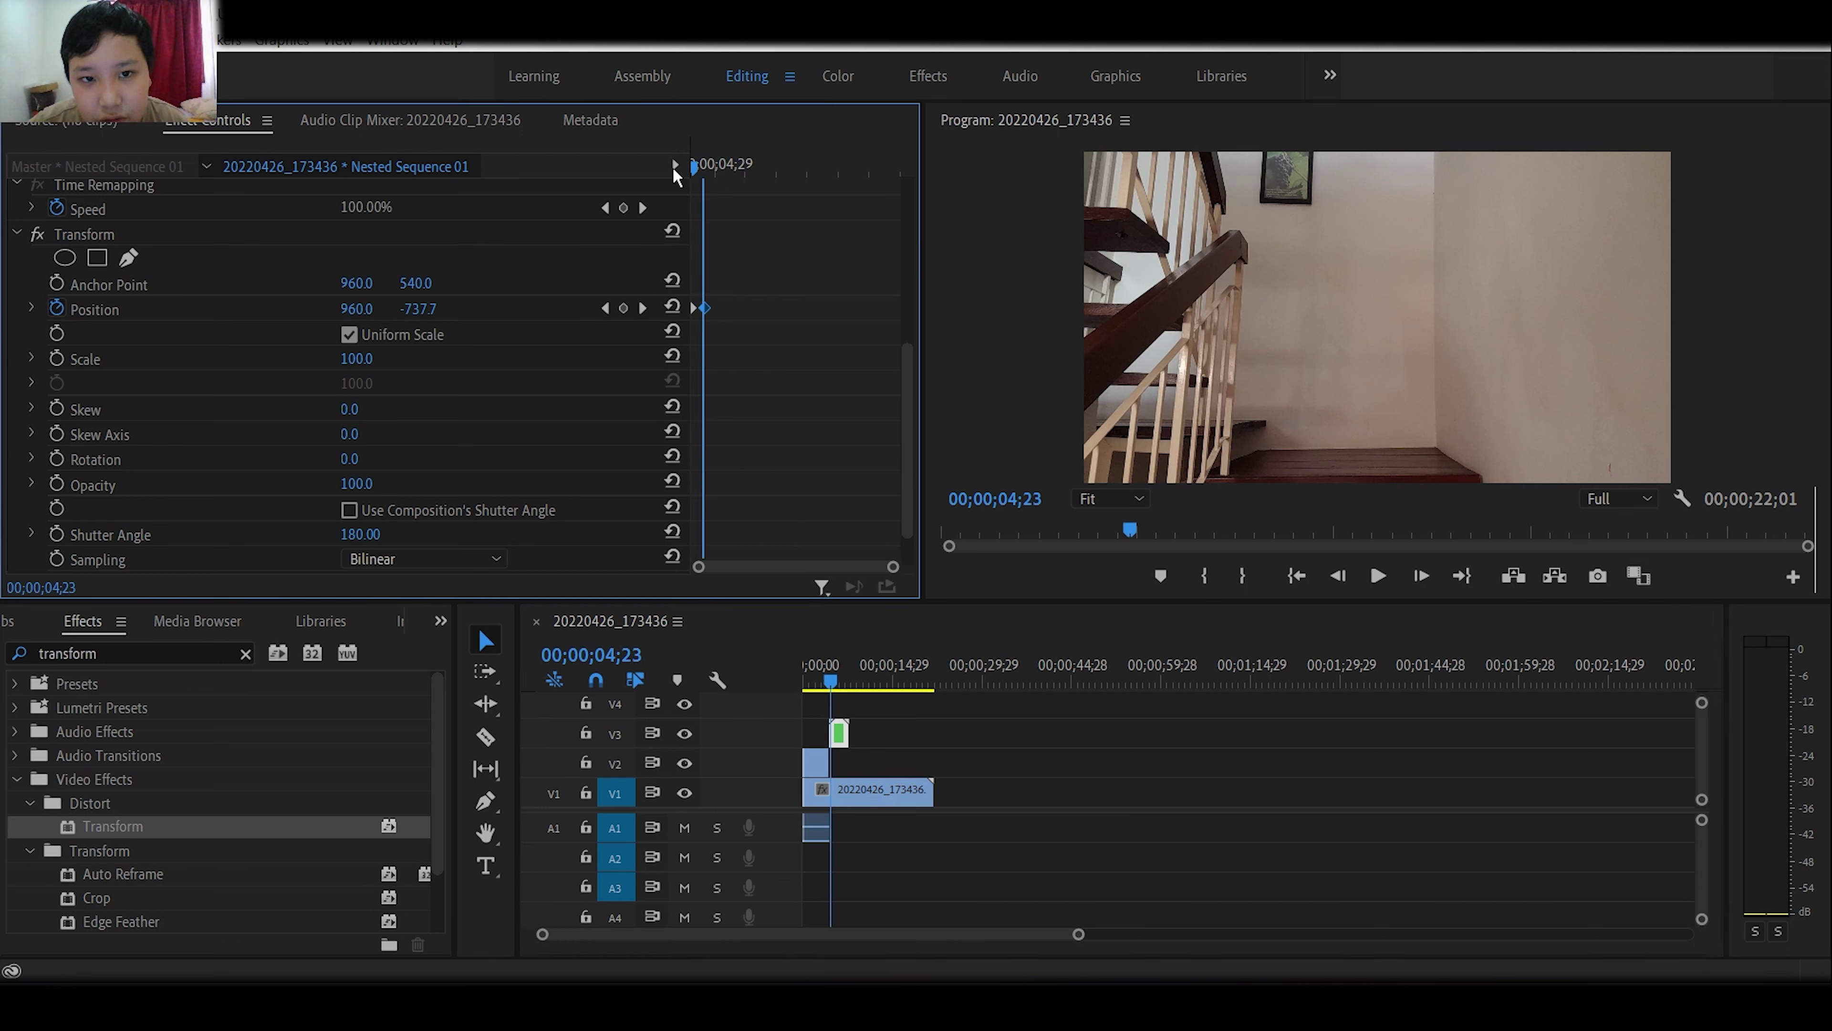
click(1046, 776)
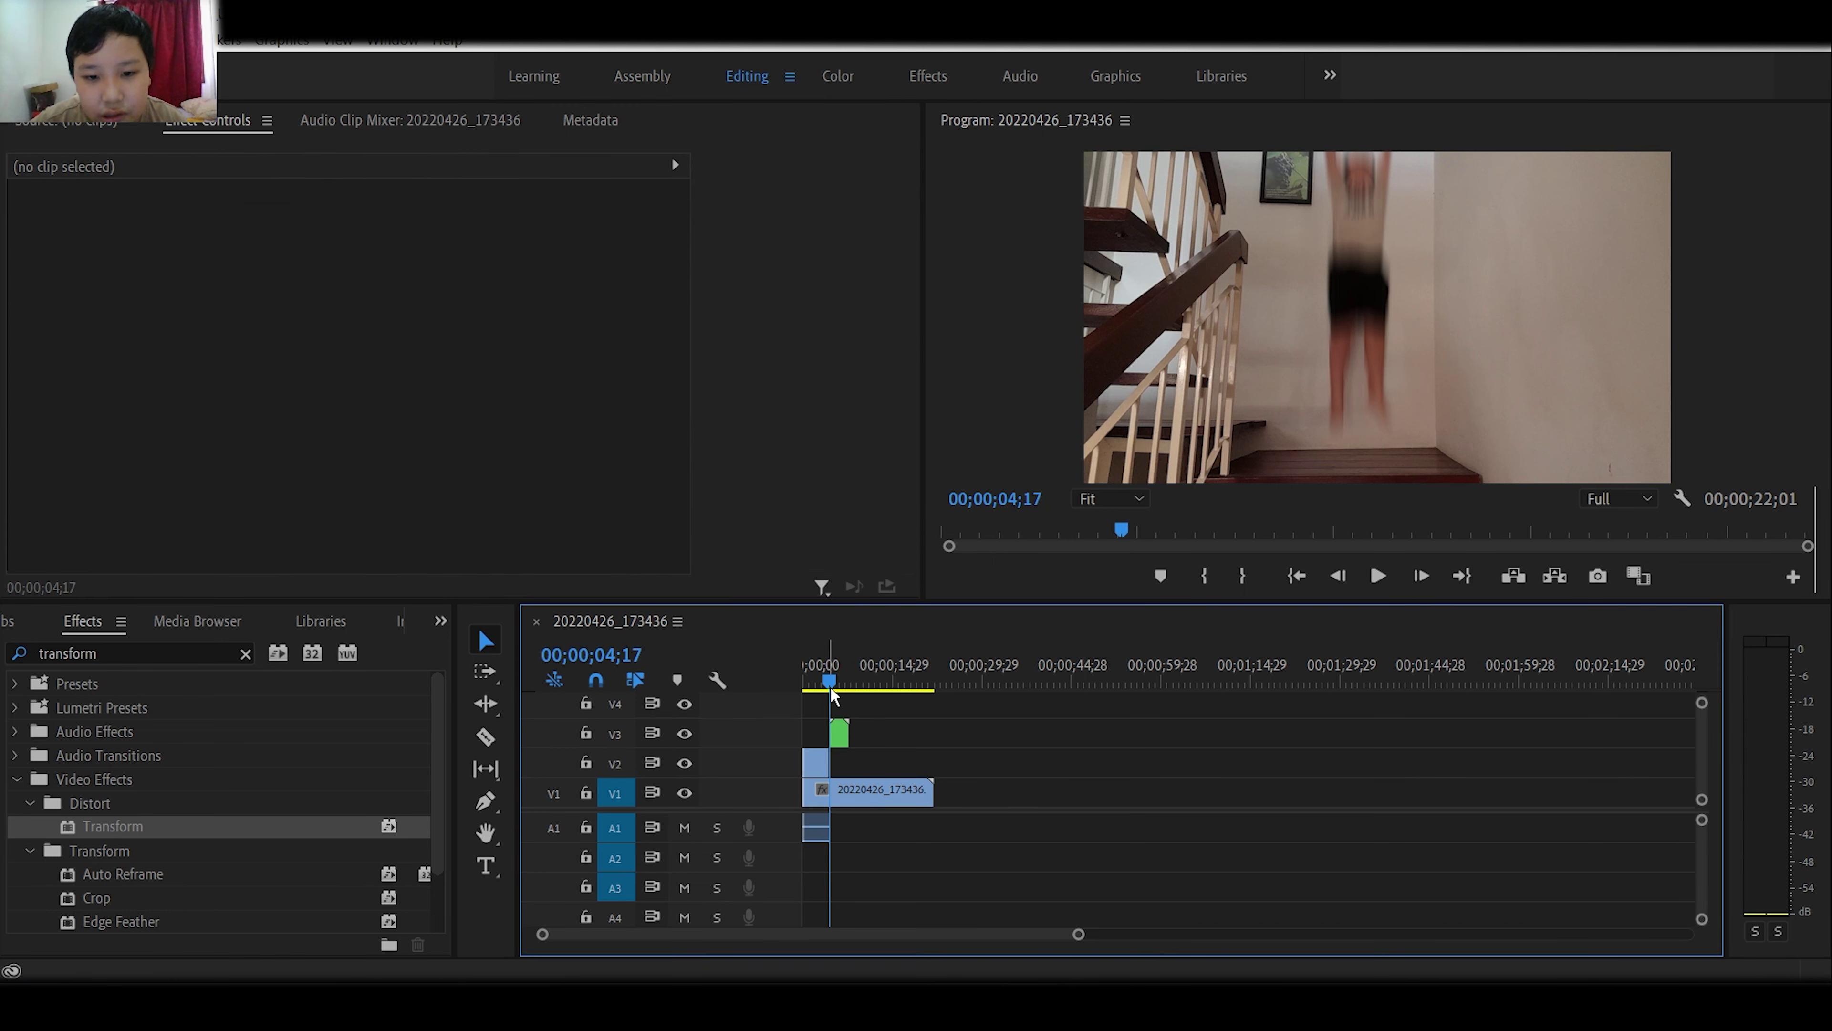